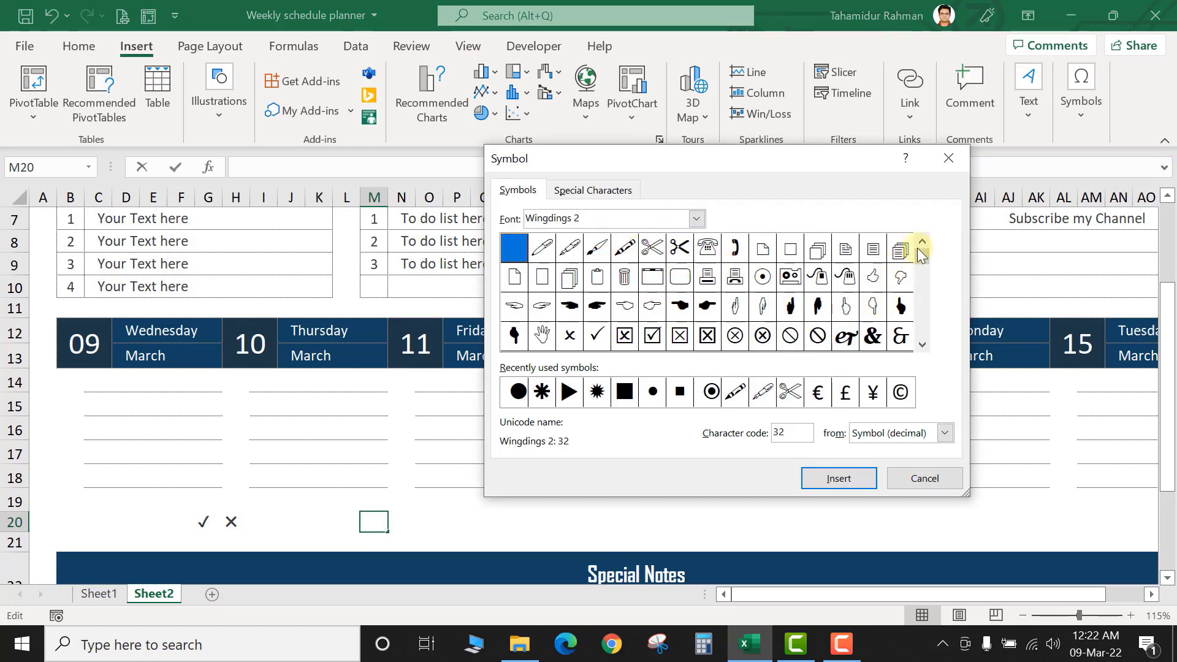
# Browse the Wingdings 2 symbols, close the symbol picker and review the tick and cross in row 20
pyautogui.scroll(-5, 922, 344)
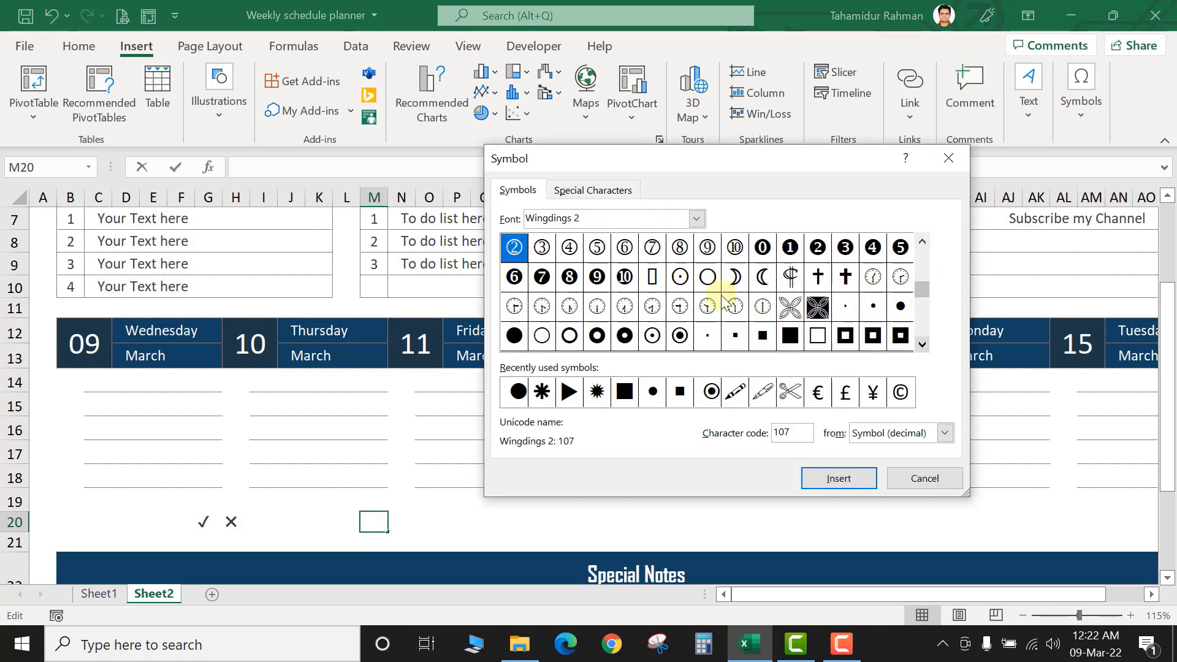
pyautogui.click(923, 478)
pyautogui.click(233, 521)
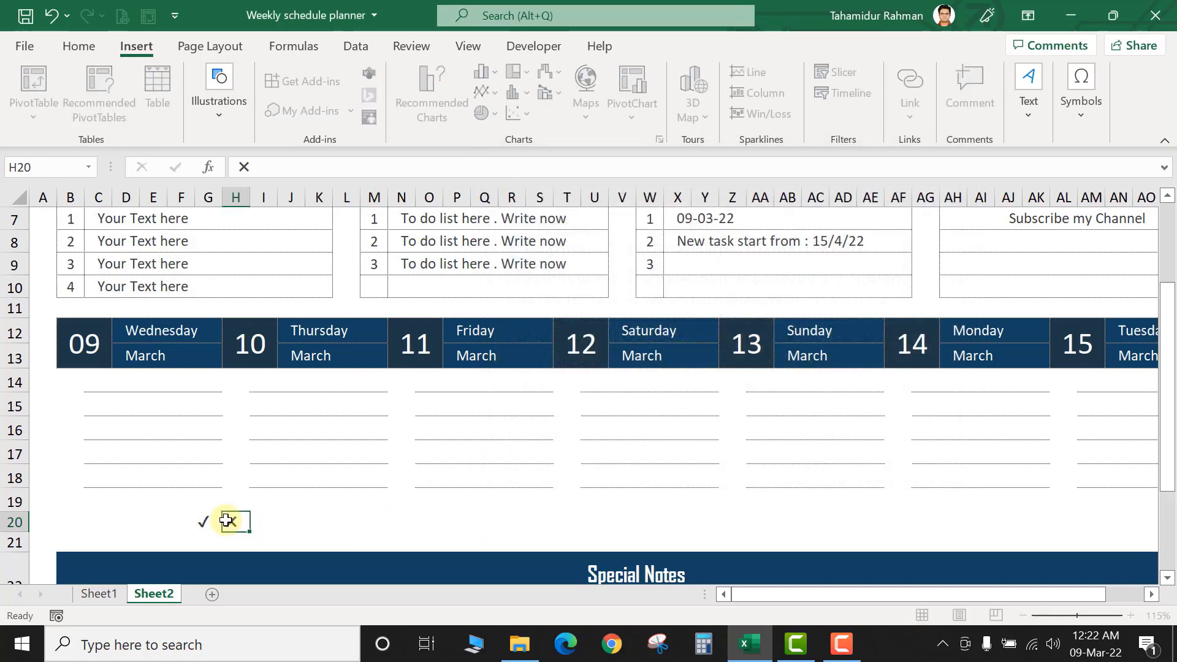
pyautogui.click(200, 523)
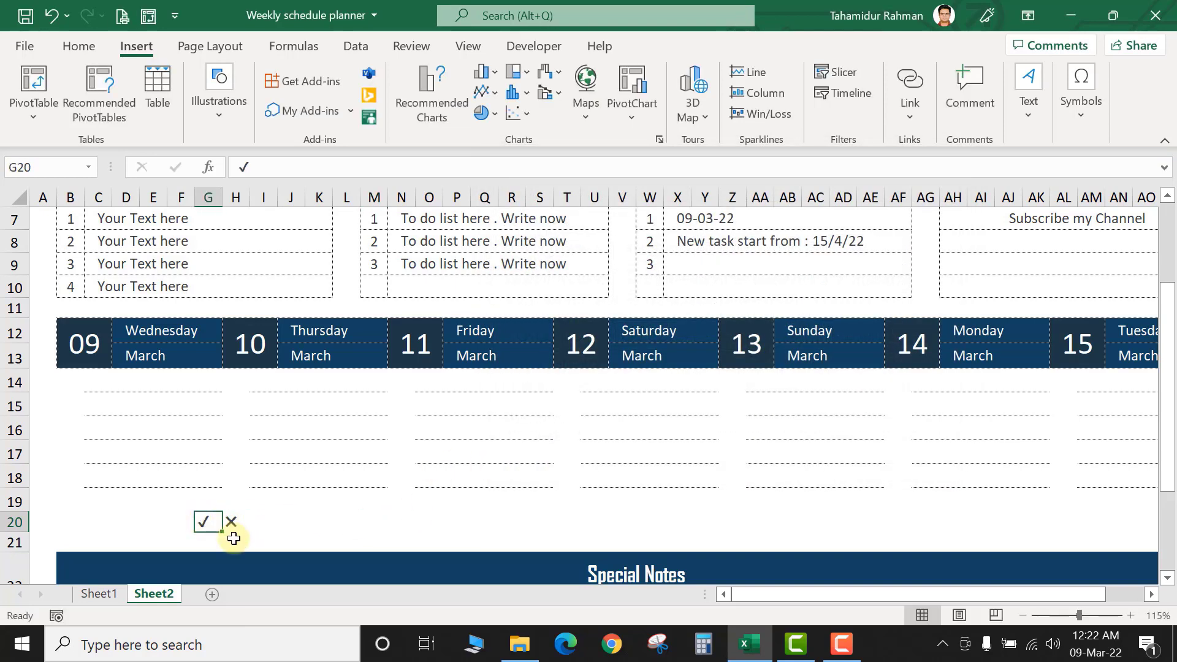
pyautogui.click(102, 595)
pyautogui.click(150, 594)
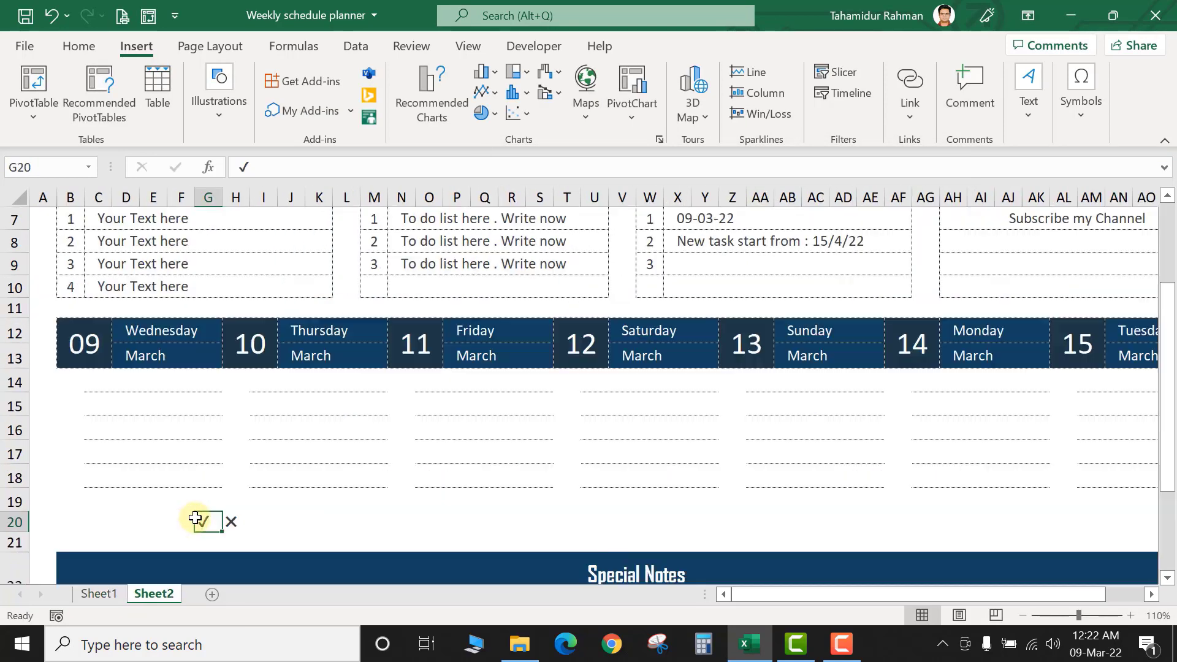
# Enter "o" in cell I20, beside the tick and cross symbols
pyautogui.click(263, 525)
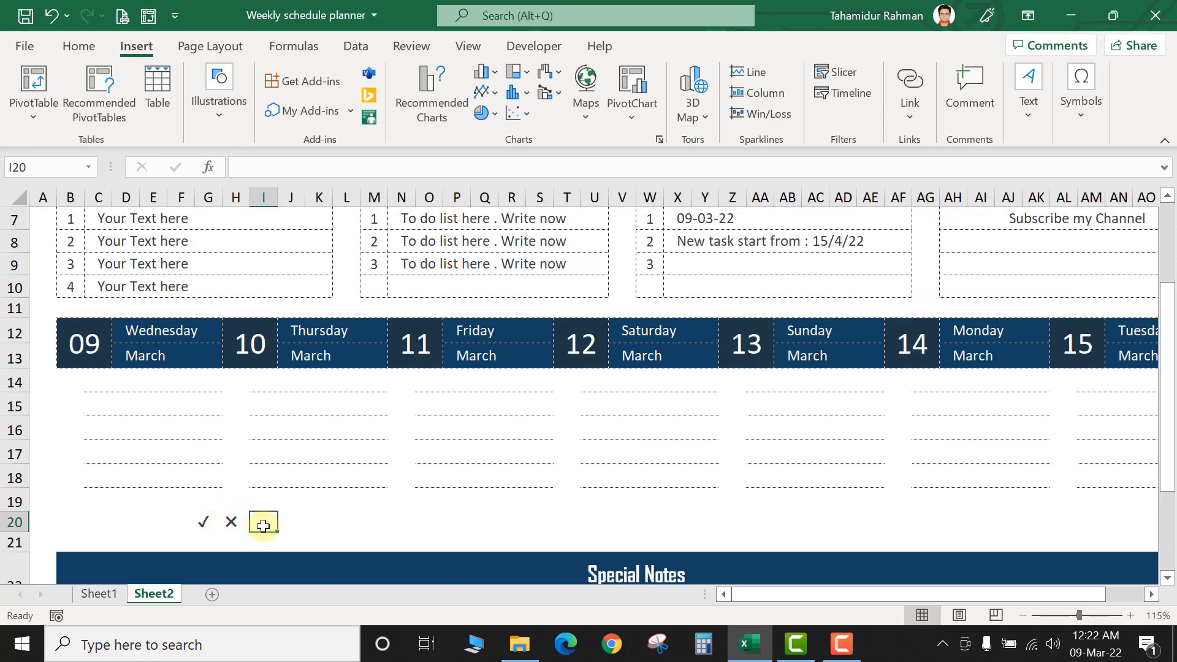
pyautogui.write('o')
pyautogui.click(205, 522)
pyautogui.click(261, 525)
pyautogui.click(232, 521)
pyautogui.click(203, 521)
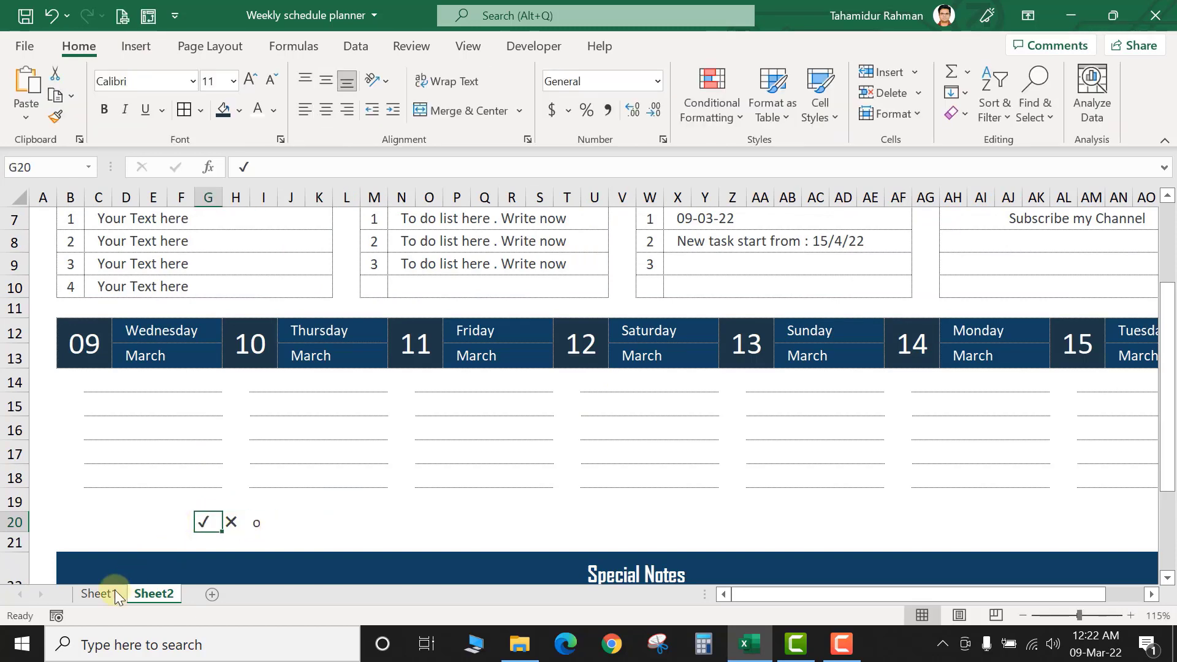
# Examine the status dropdown options in cell B16 on Sheet1 and return to Sheet2
pyautogui.click(99, 595)
pyautogui.click(75, 391)
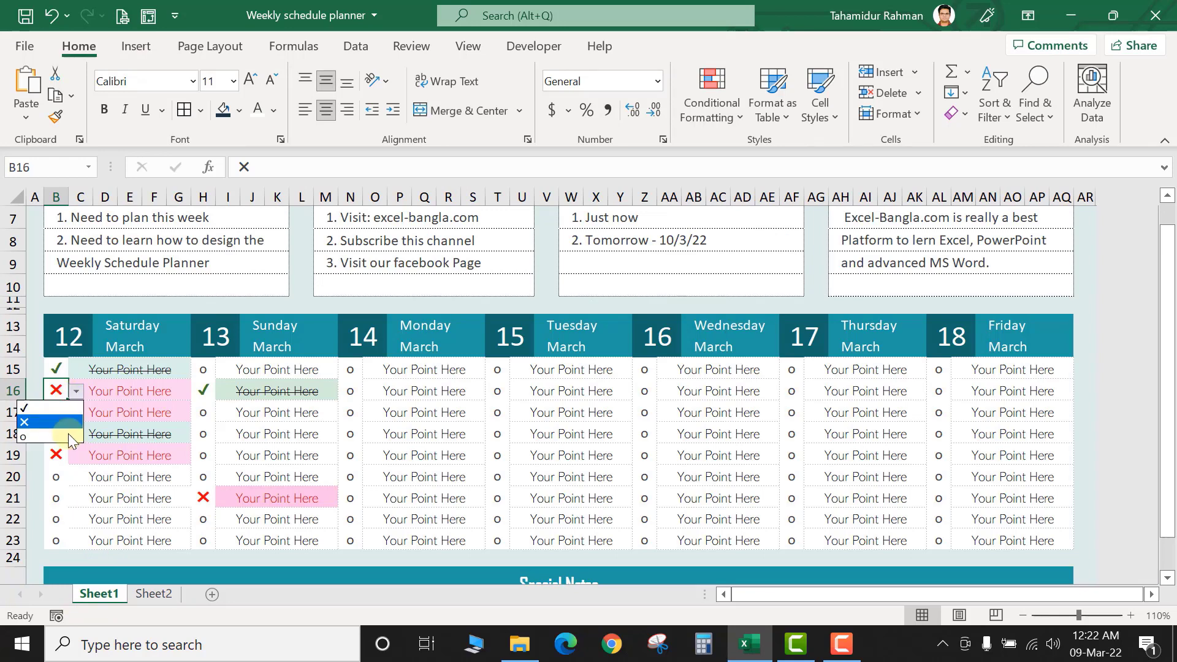
pyautogui.click(155, 592)
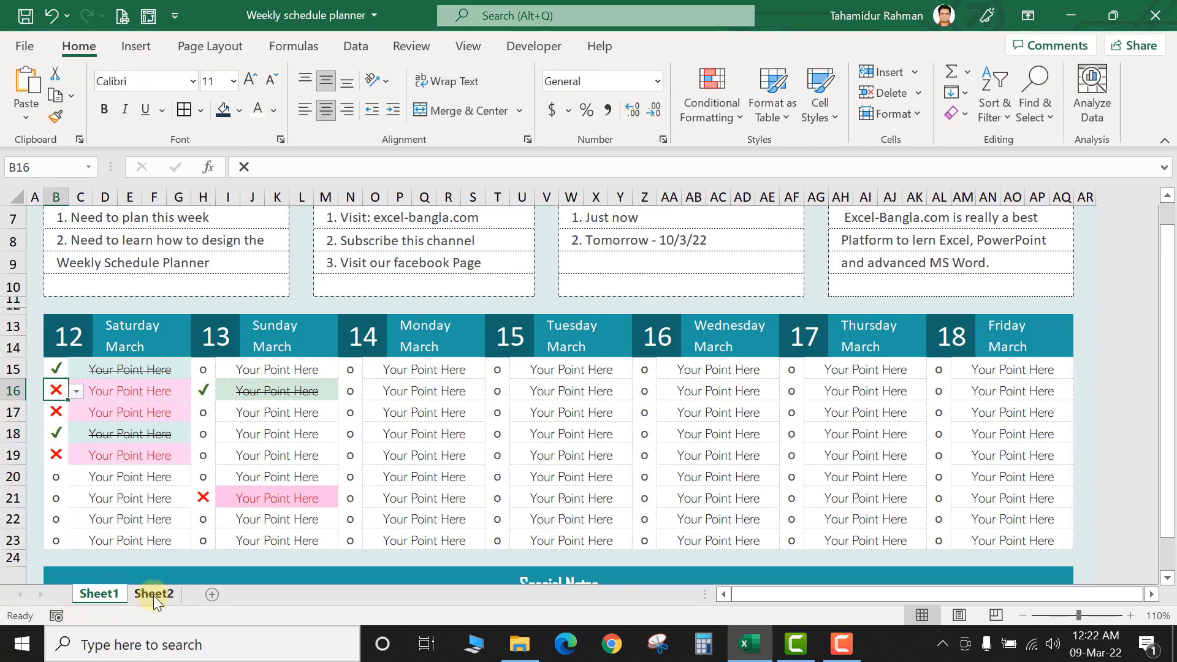
pyautogui.click(153, 593)
pyautogui.moveTo(67, 379); pyautogui.dragTo(64, 476)
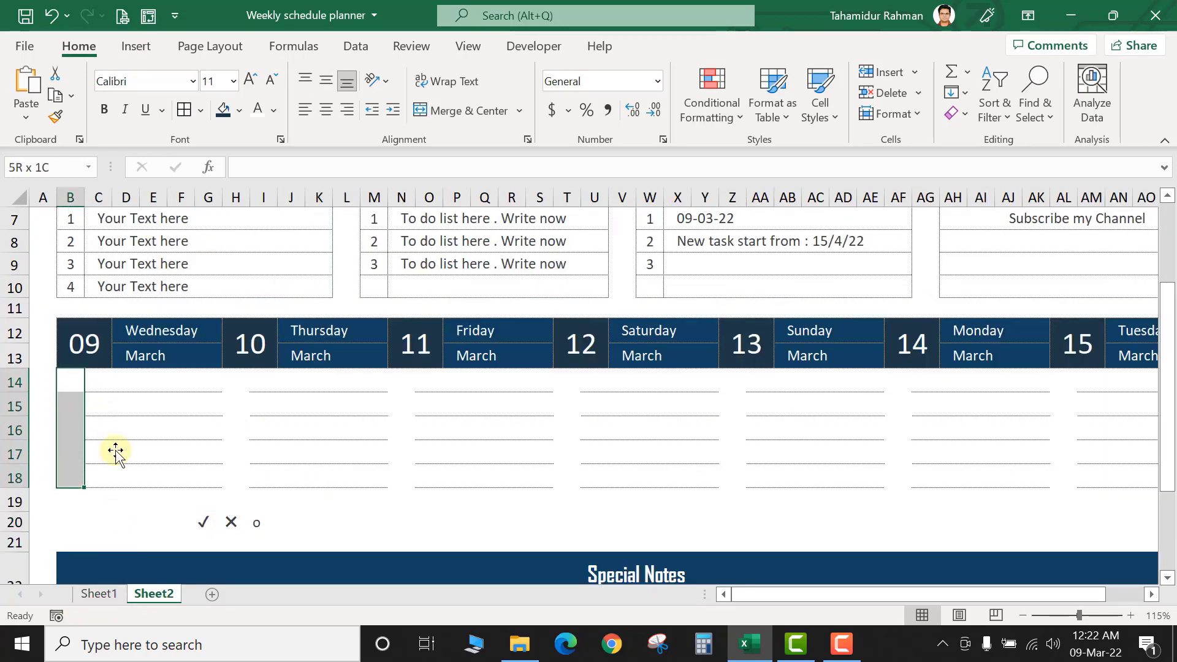
pyautogui.click(352, 44)
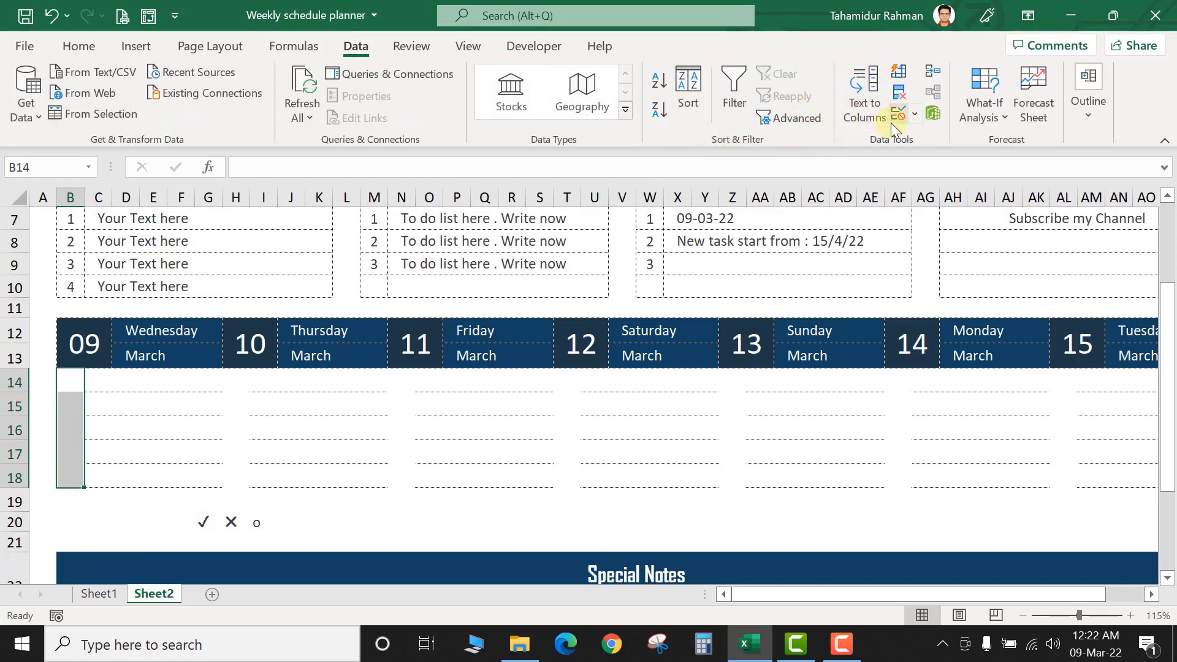
pyautogui.click(914, 117)
pyautogui.click(936, 136)
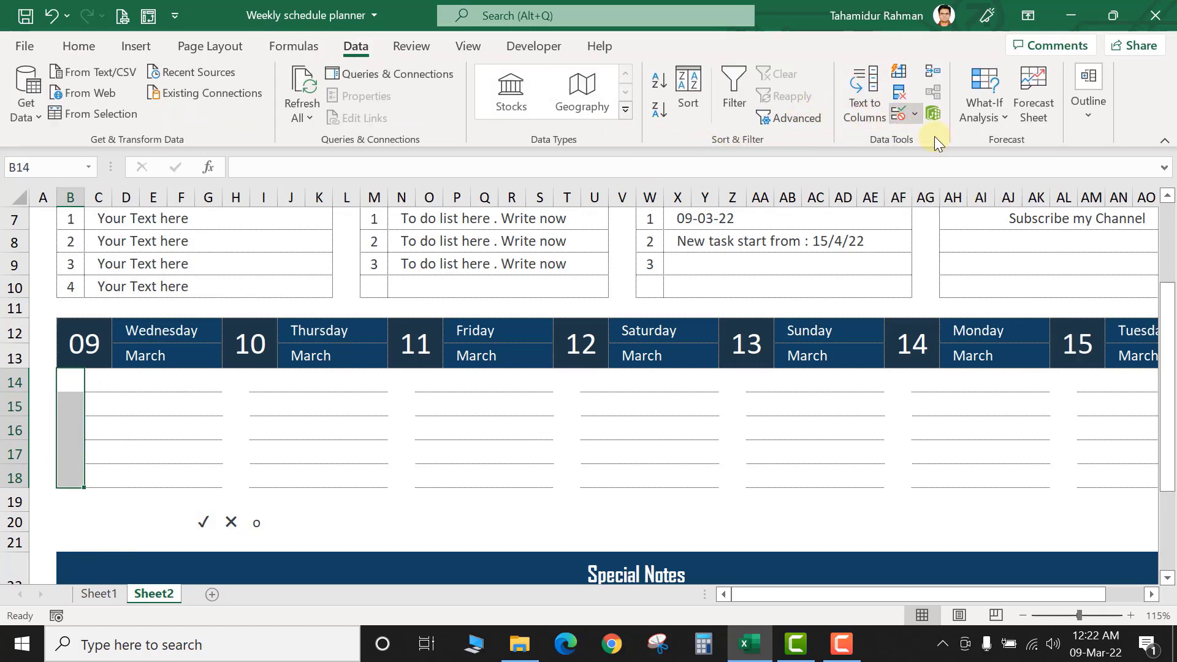
pyautogui.click(639, 285)
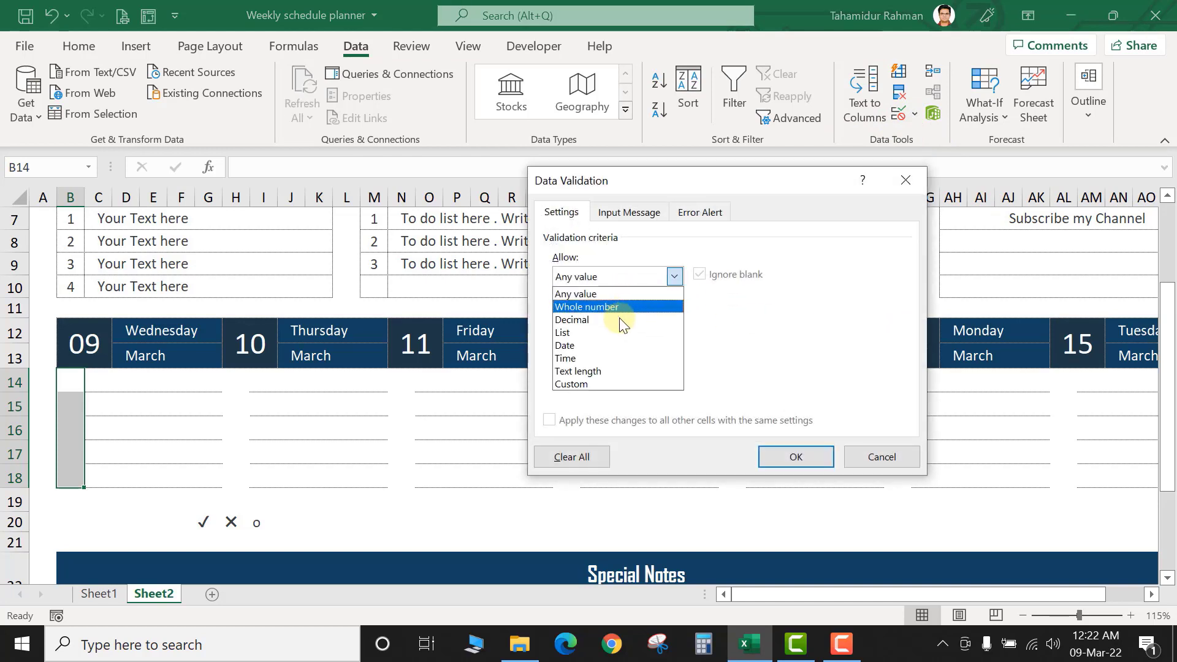
pyautogui.click(615, 329)
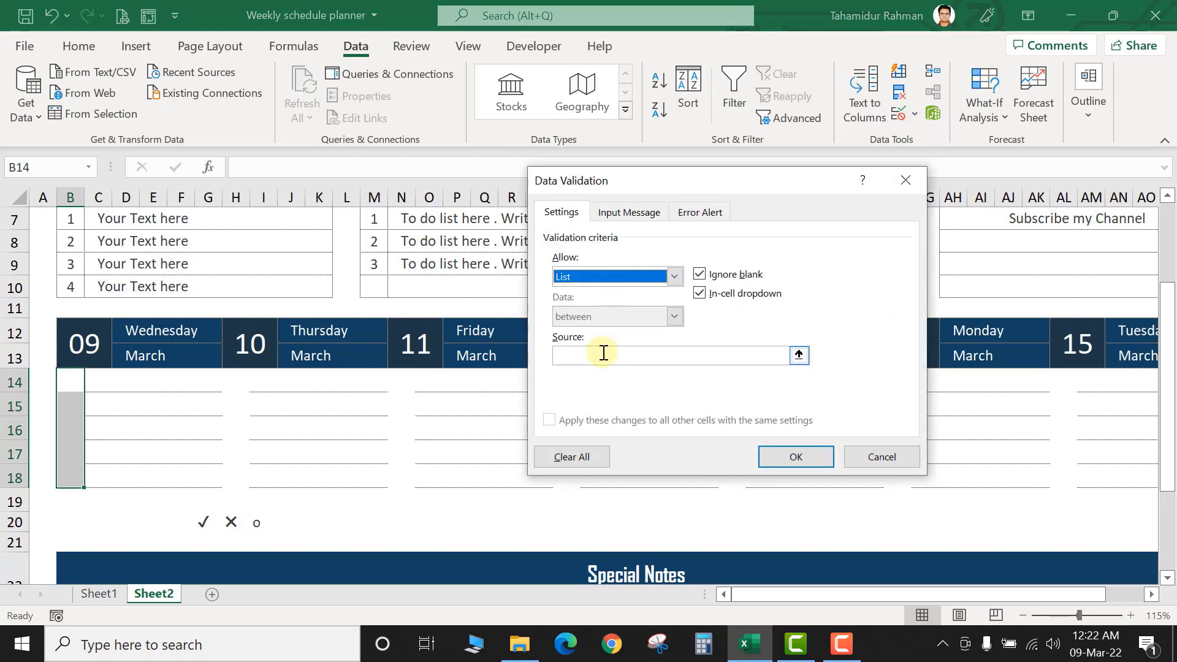
pyautogui.click(603, 353)
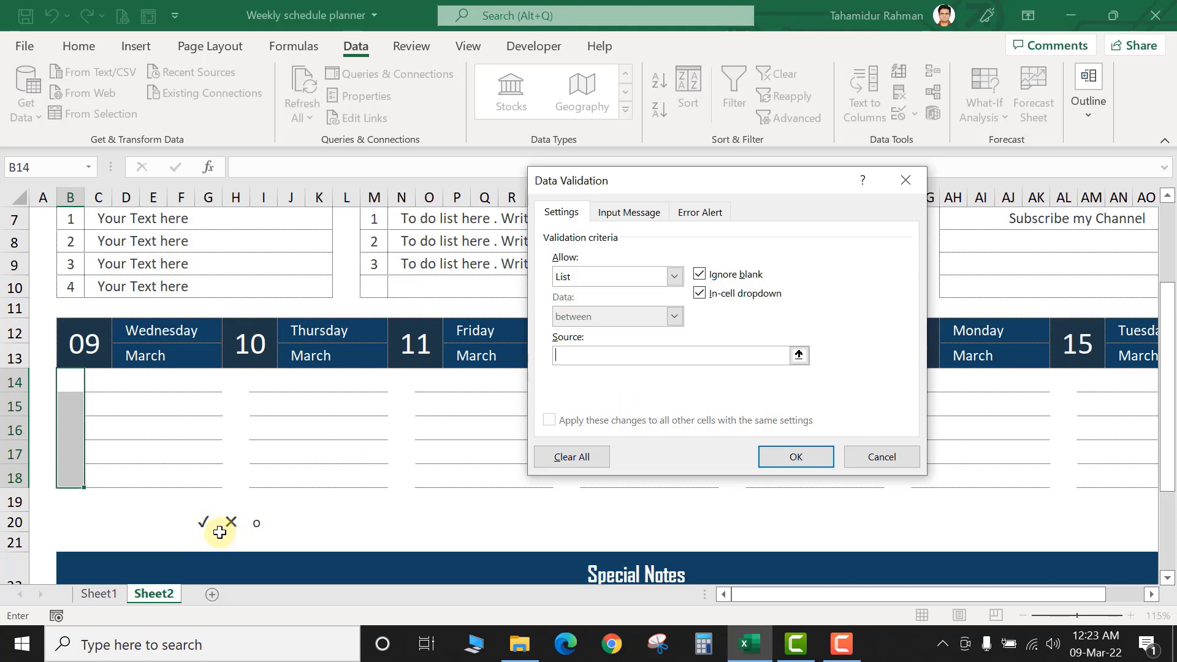
pyautogui.click(880, 458)
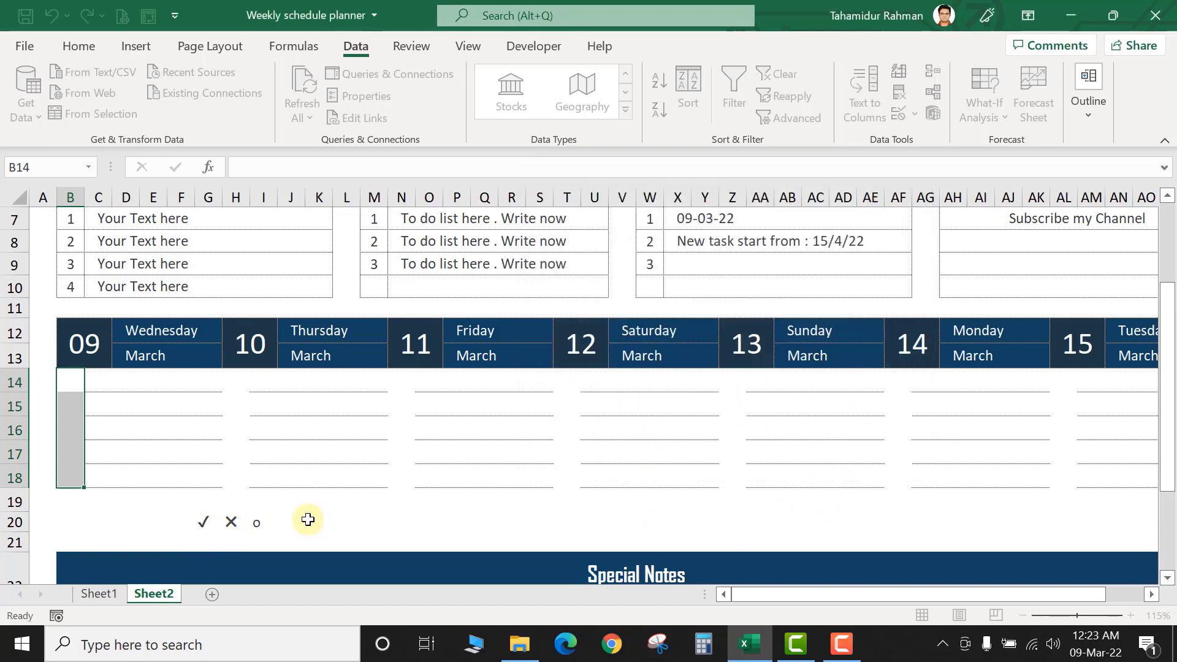
# Replace the separate symbols in row 20 with the comma-separated text "✓, ✕,O" in cell G20 and copy that text
pyautogui.moveTo(206, 521); pyautogui.dragTo(256, 525)
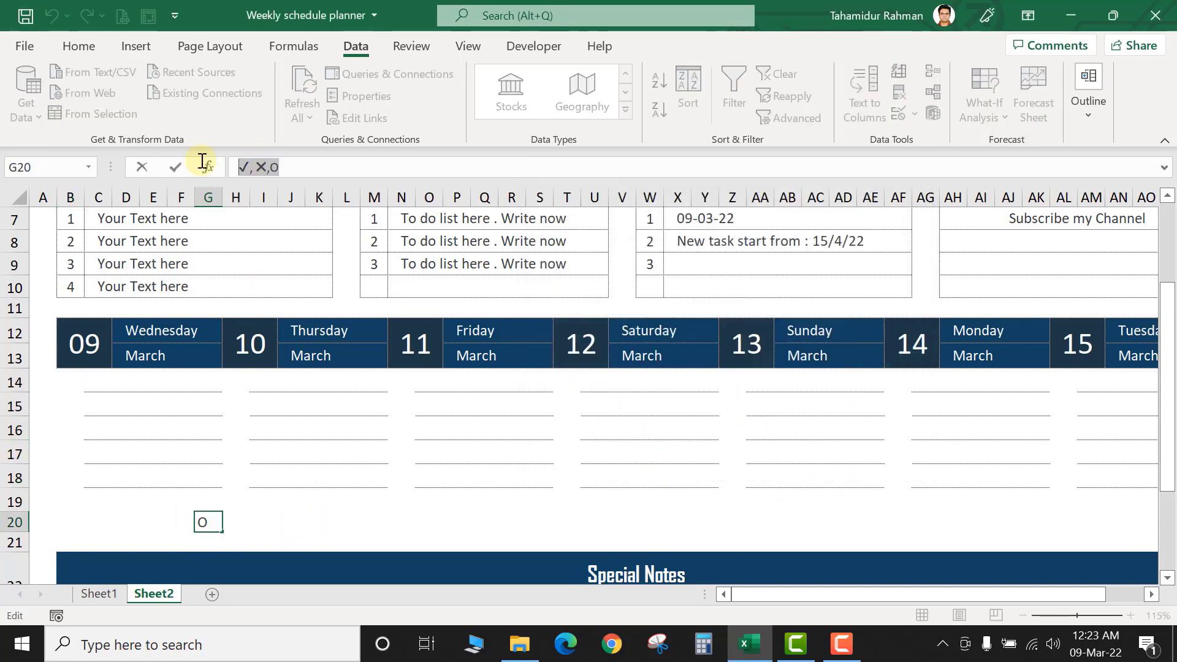
pyautogui.press('Escape')
# Apply List data validation with the source "✓, ✕,O" to cells B14:B18 under Wednesday
pyautogui.scroll(-3, 166, 524)
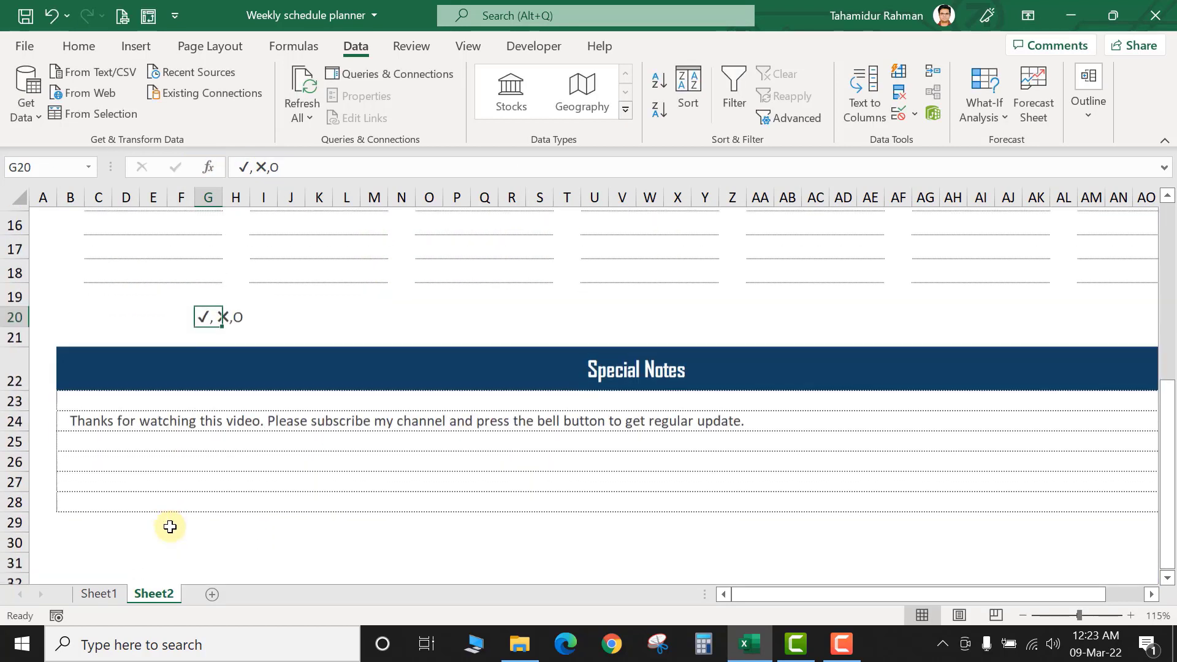
pyautogui.scroll(2, 100, 378)
pyautogui.moveTo(76, 318); pyautogui.dragTo(84, 409)
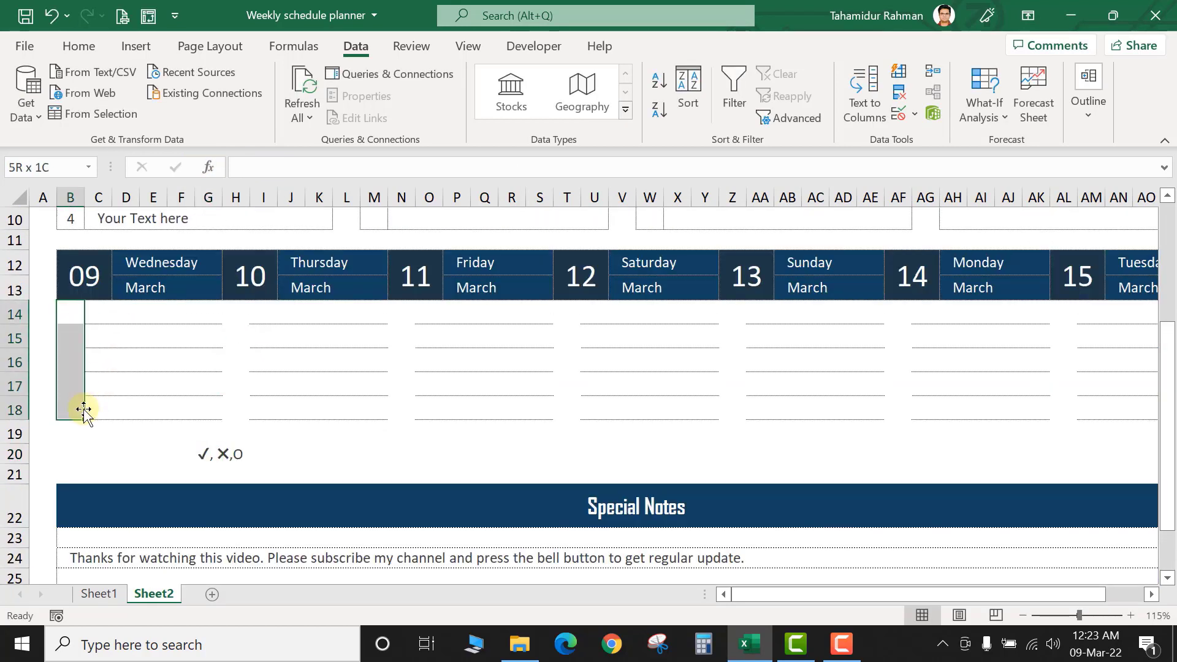
pyautogui.click(915, 117)
pyautogui.click(926, 136)
pyautogui.click(580, 277)
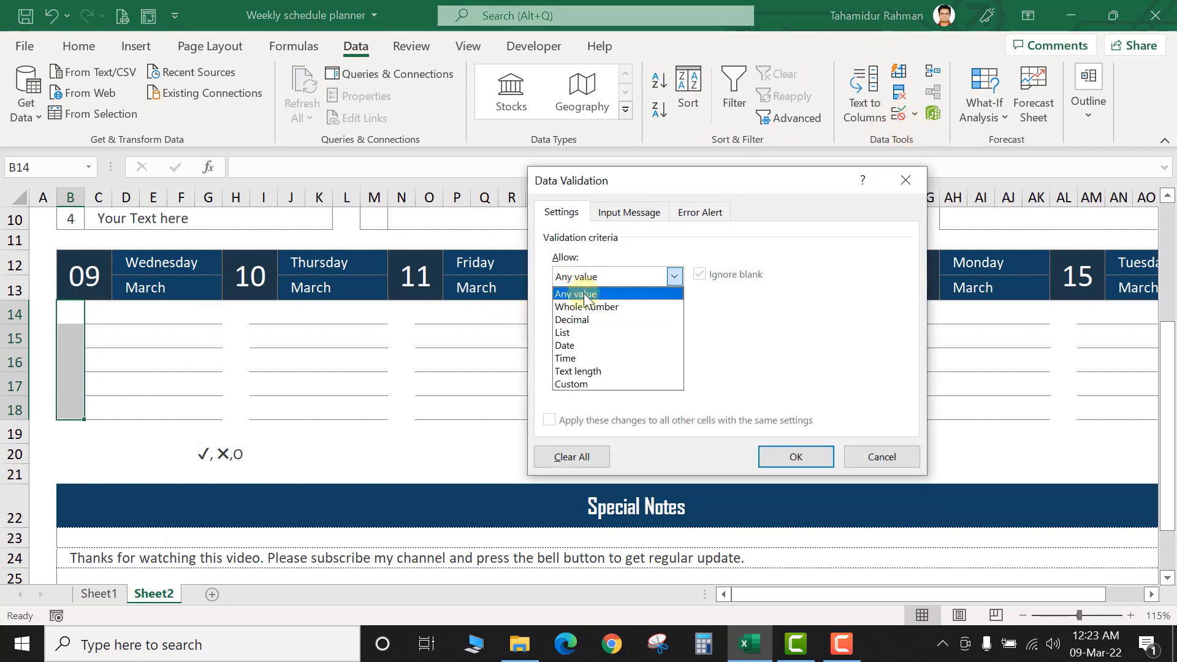
pyautogui.click(573, 333)
pyautogui.click(592, 357)
pyautogui.write('✓, ✕,O')
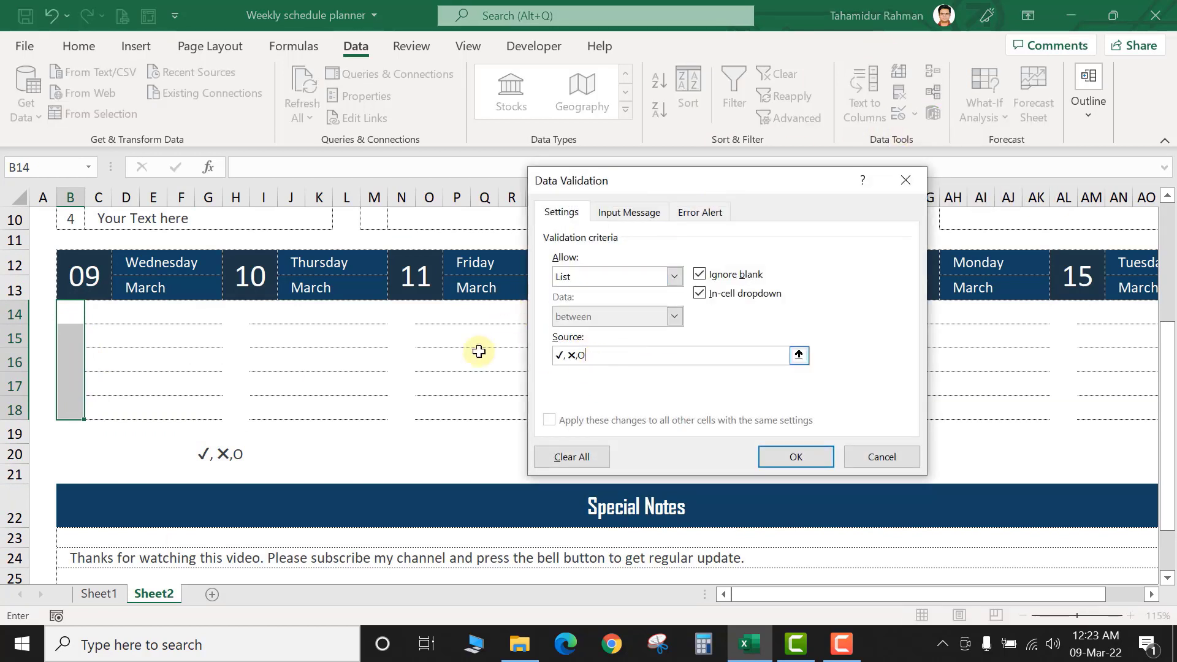
pyautogui.click(796, 457)
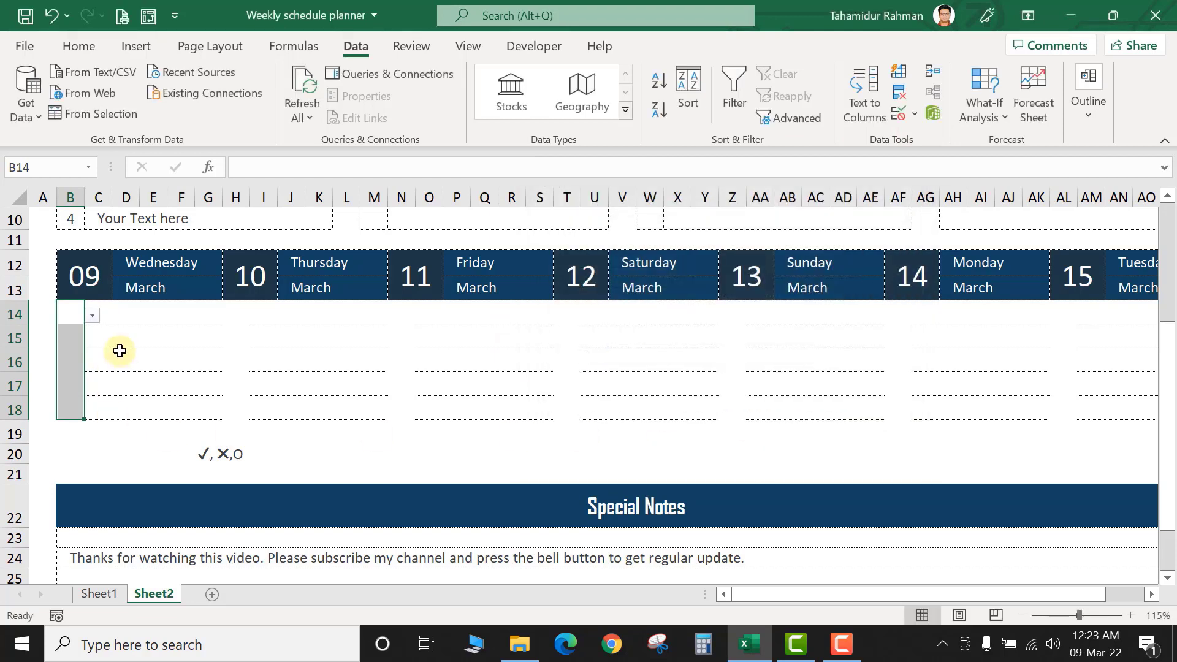
# Try the dropdown options in cell B14 and leave the cell set to ✕
pyautogui.click(93, 316)
pyautogui.click(77, 426)
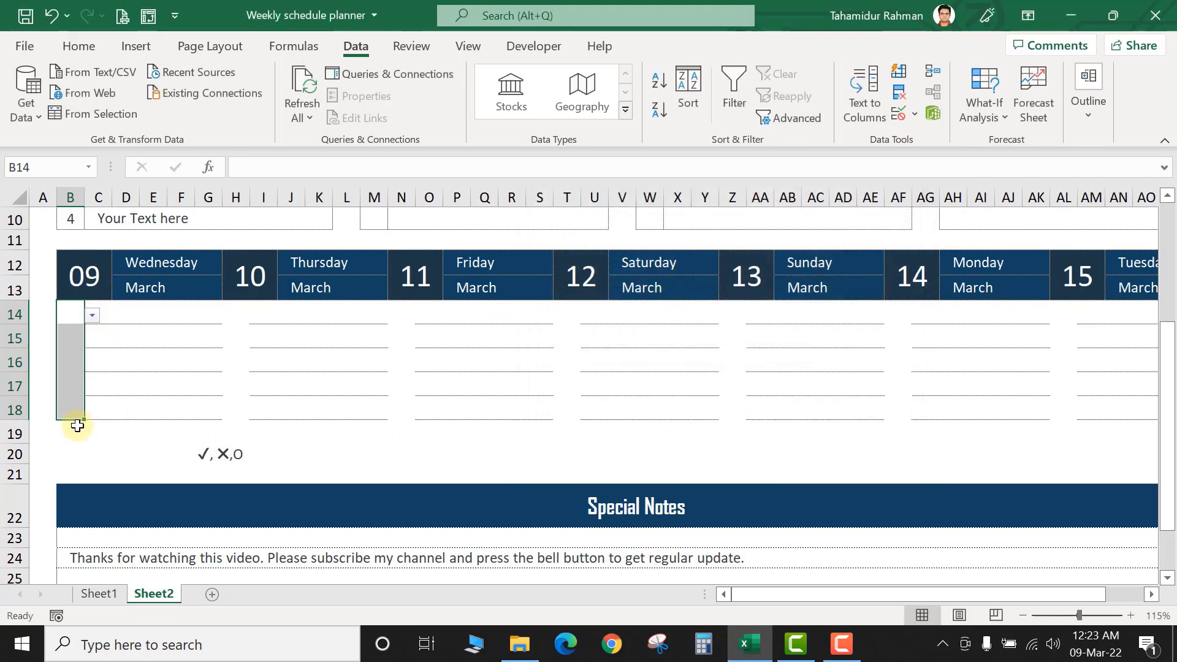
pyautogui.click(202, 453)
pyautogui.click(68, 334)
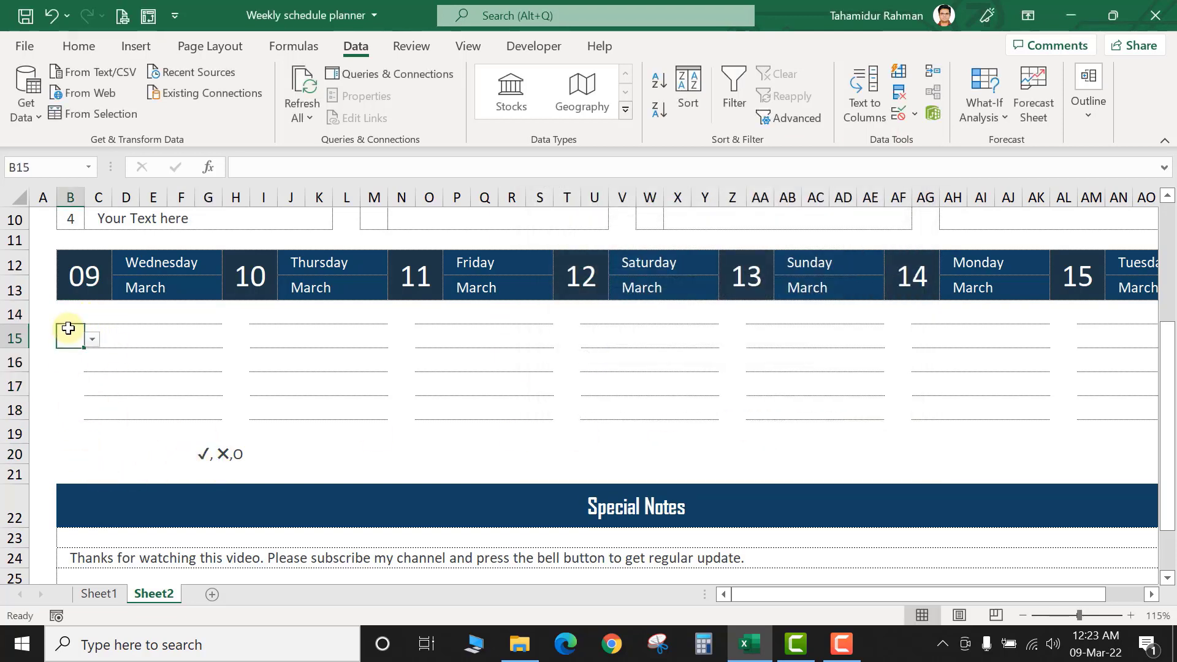
pyautogui.click(73, 313)
pyautogui.click(94, 317)
pyautogui.click(73, 347)
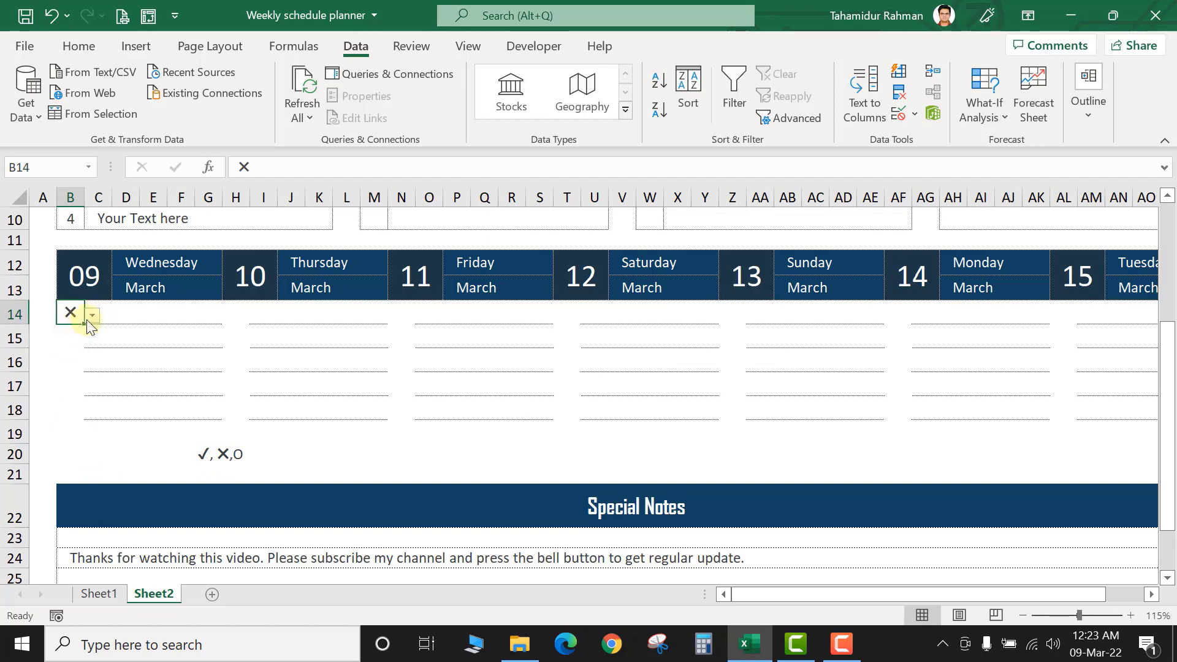
pyautogui.click(92, 315)
pyautogui.click(73, 361)
pyautogui.click(92, 315)
pyautogui.click(71, 347)
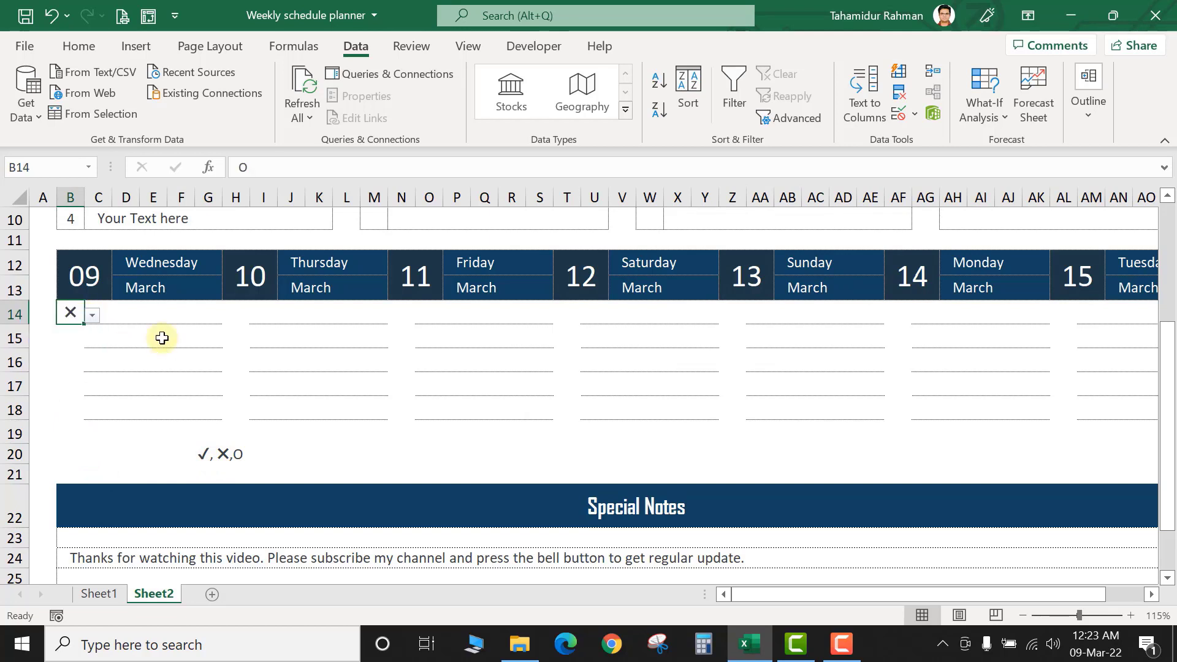
# Enter "Test Text Sample" in the first Wednesday task line, cell C14
pyautogui.click(130, 315)
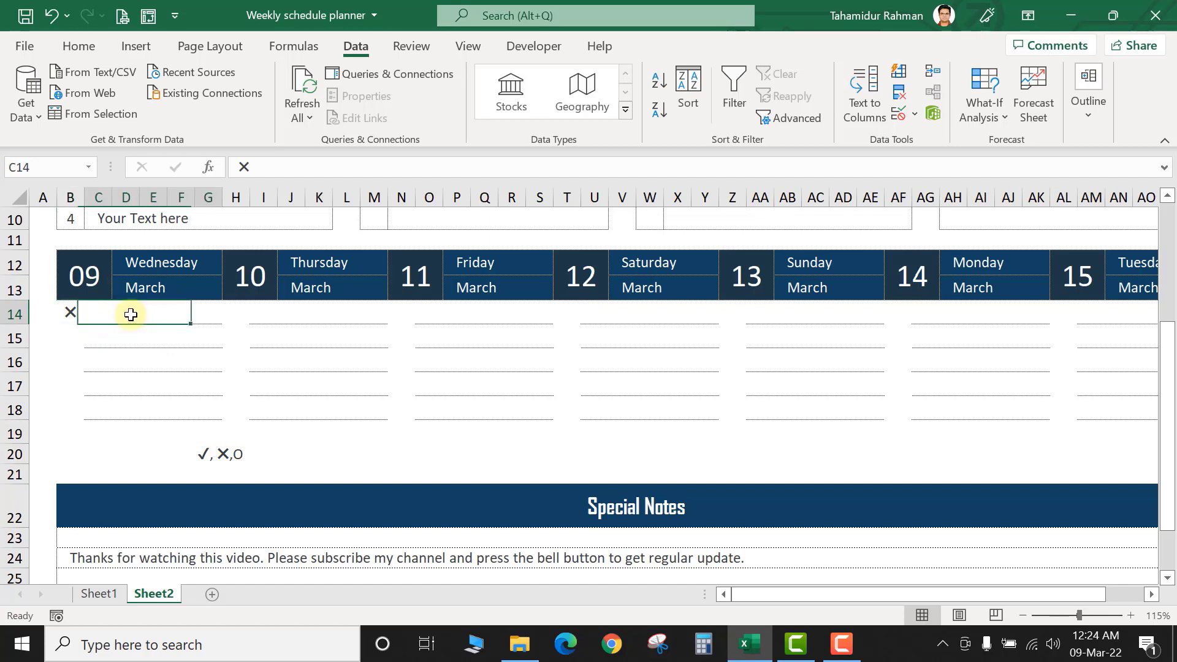
pyautogui.write('Test Text Sample')
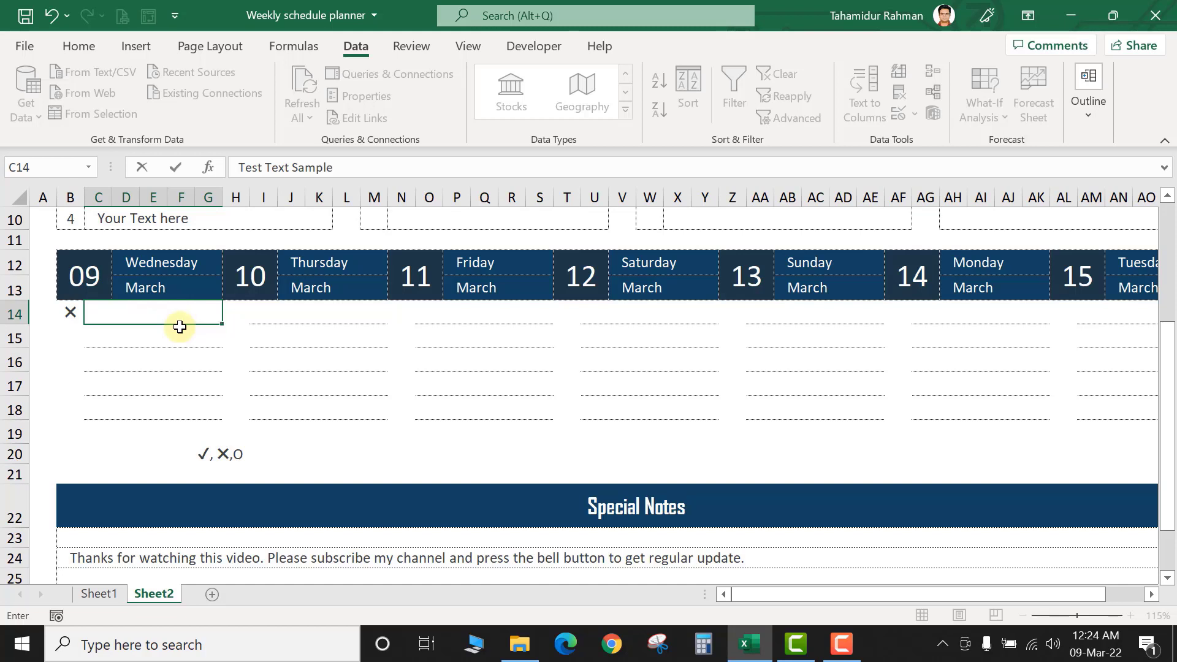
pyautogui.press('Return')
# Reduce the font size of the Wednesday task lines in rows 14 to 18 to 9
pyautogui.moveTo(173, 320); pyautogui.dragTo(199, 411)
pyautogui.click(79, 49)
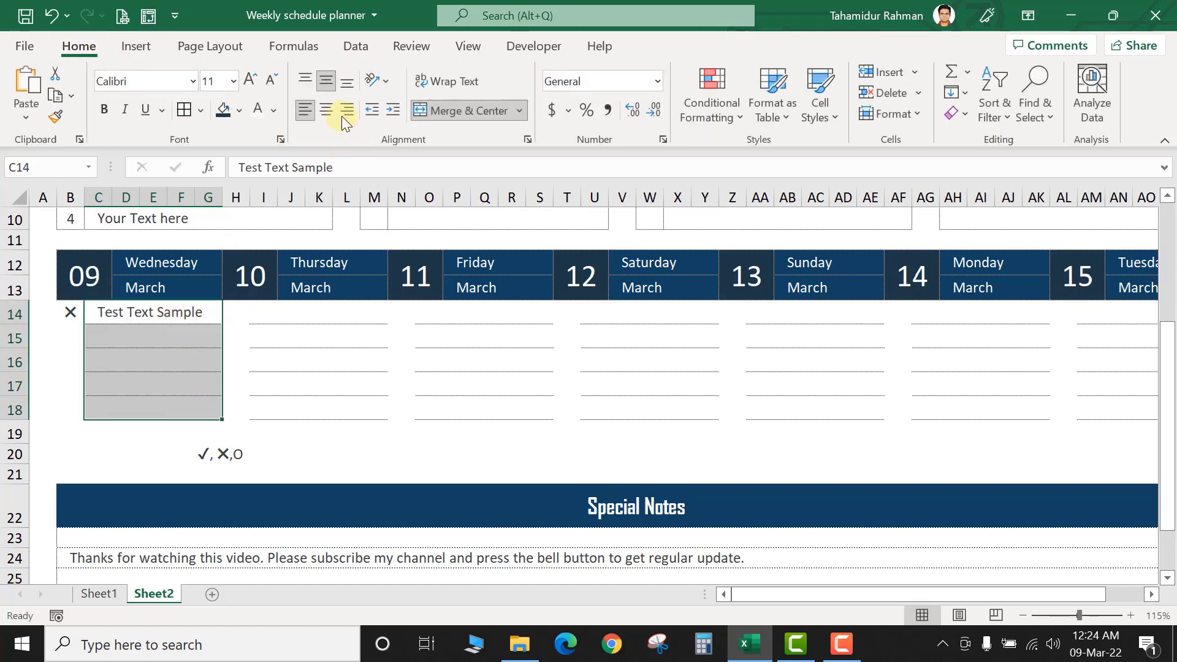
pyautogui.click(271, 79)
# Set the status in cell B15 to ✓ from its dropdown list
pyautogui.click(72, 317)
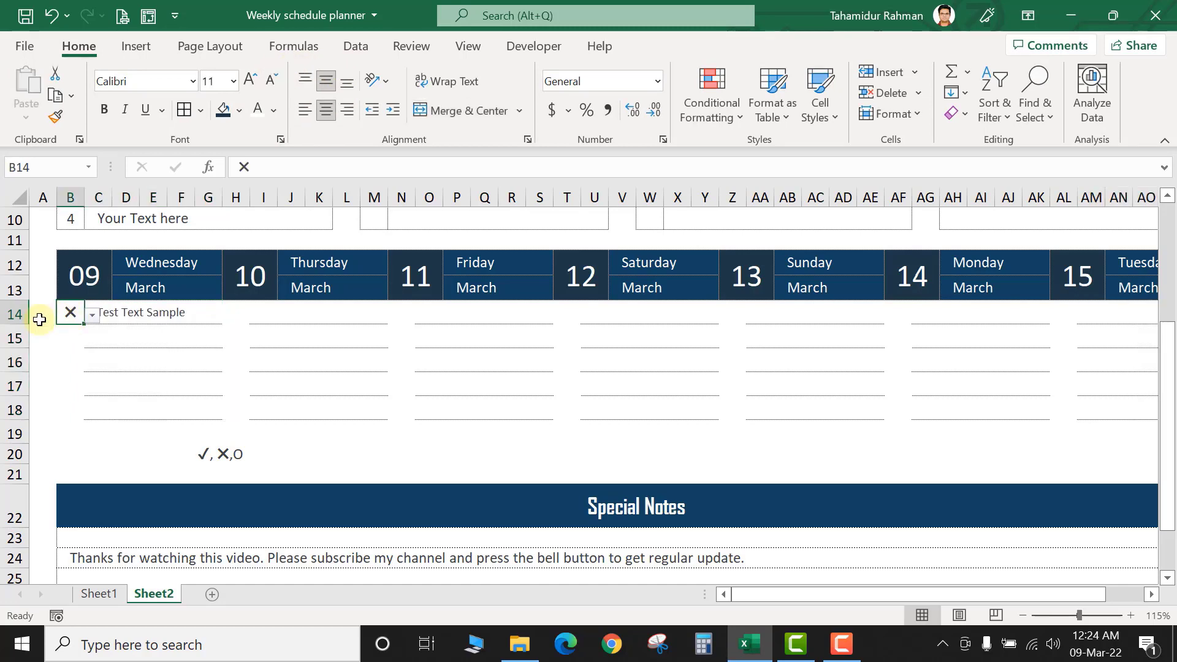
pyautogui.click(72, 336)
pyautogui.click(92, 339)
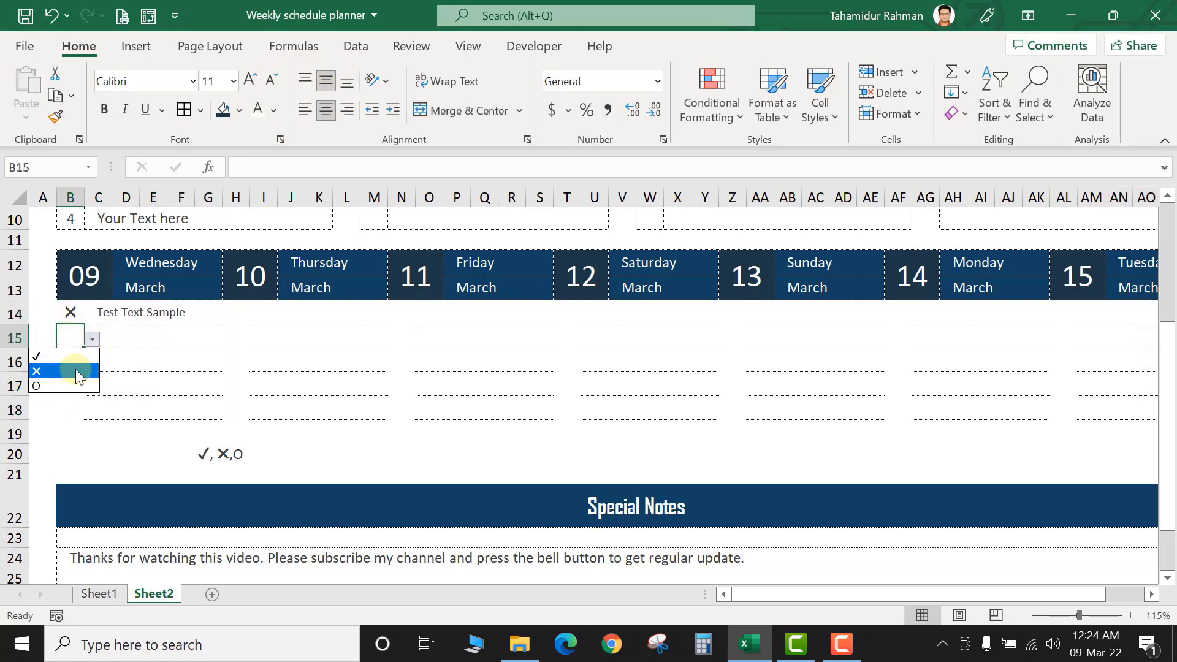
pyautogui.click(75, 369)
pyautogui.click(91, 338)
pyautogui.click(61, 355)
# Enter "Sample text here" in the second Wednesday task line, cell C15
pyautogui.click(135, 346)
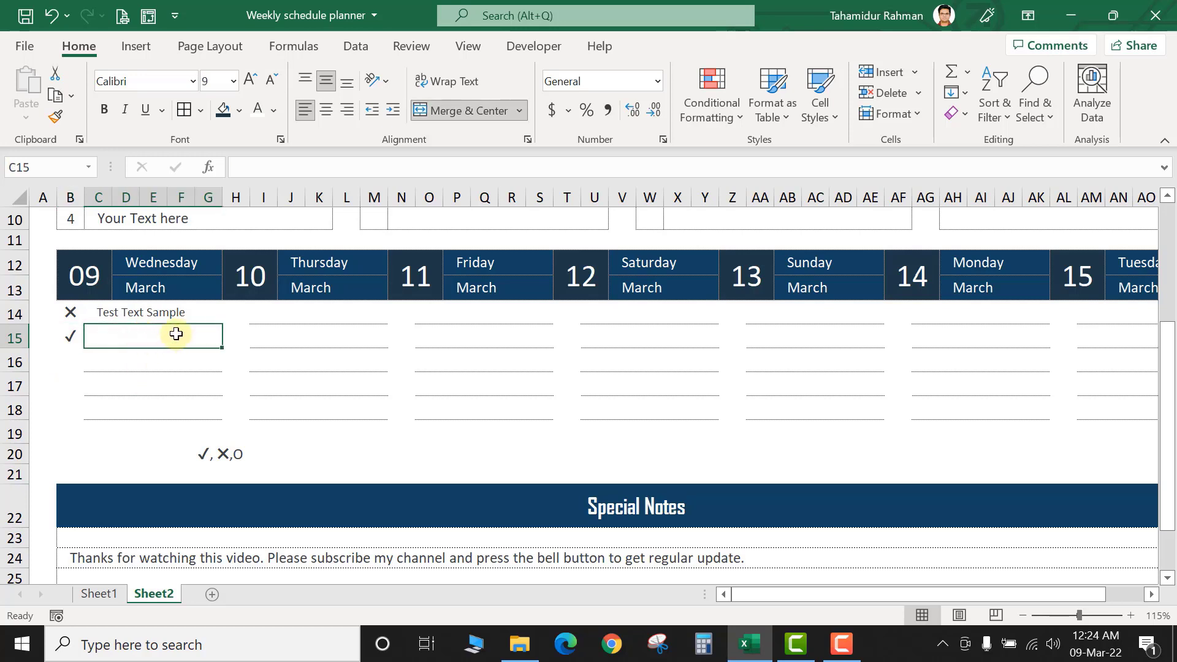
pyautogui.click(163, 315)
pyautogui.click(177, 341)
pyautogui.write('Samp')
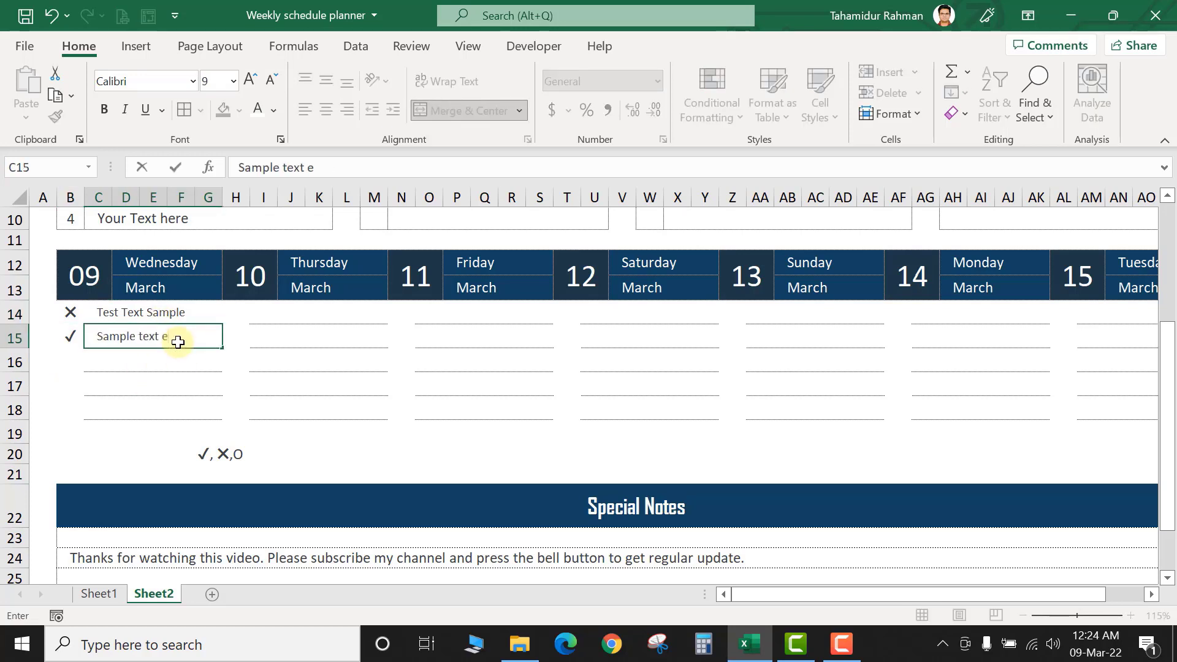
pyautogui.write('le text here')
pyautogui.press('Return')
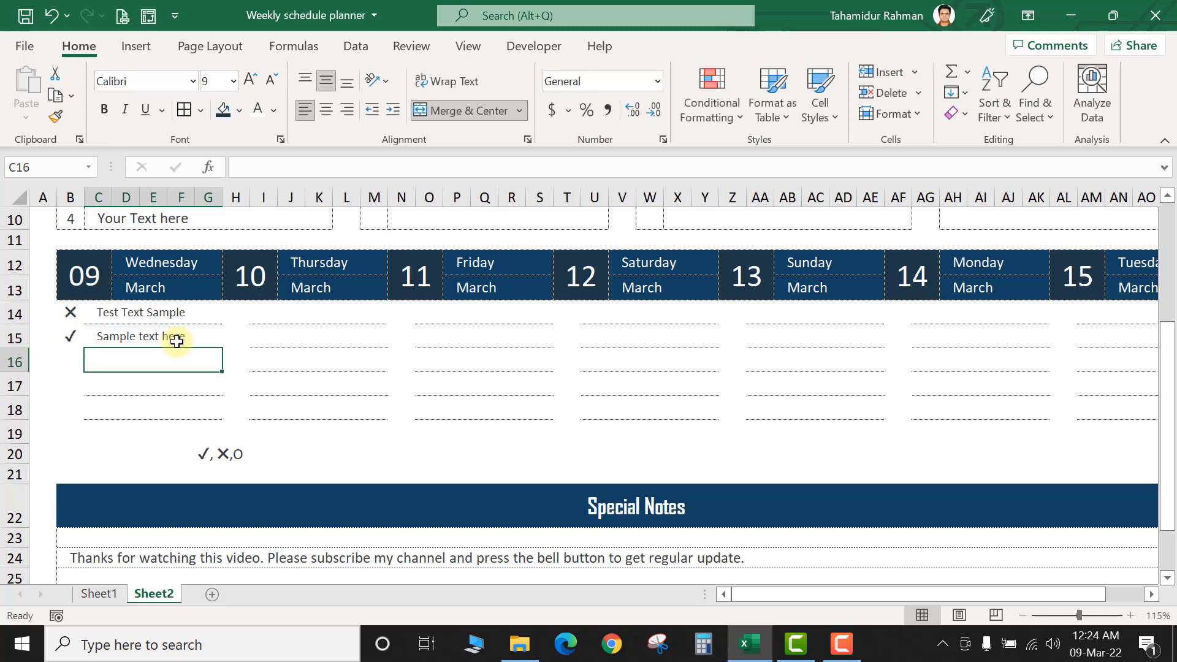
# Set the status in cell B16 to O from its dropdown list and select the task line beside it
pyautogui.click(73, 358)
pyautogui.click(92, 362)
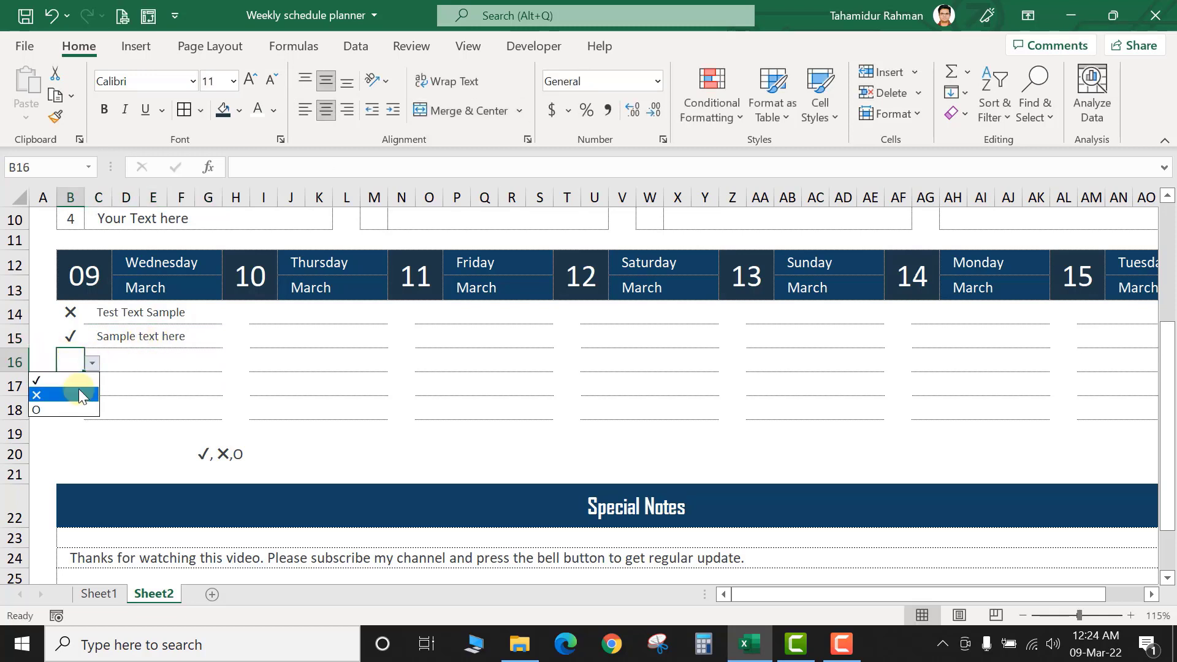
pyautogui.click(155, 360)
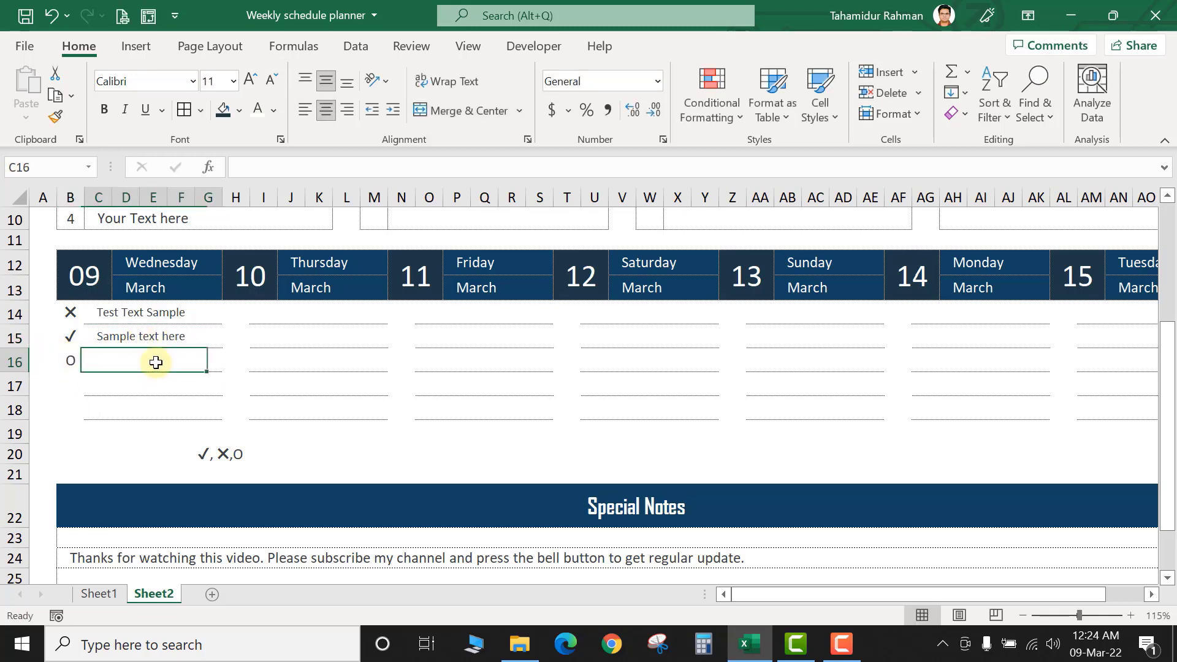
pyautogui.click(71, 336)
pyautogui.click(150, 357)
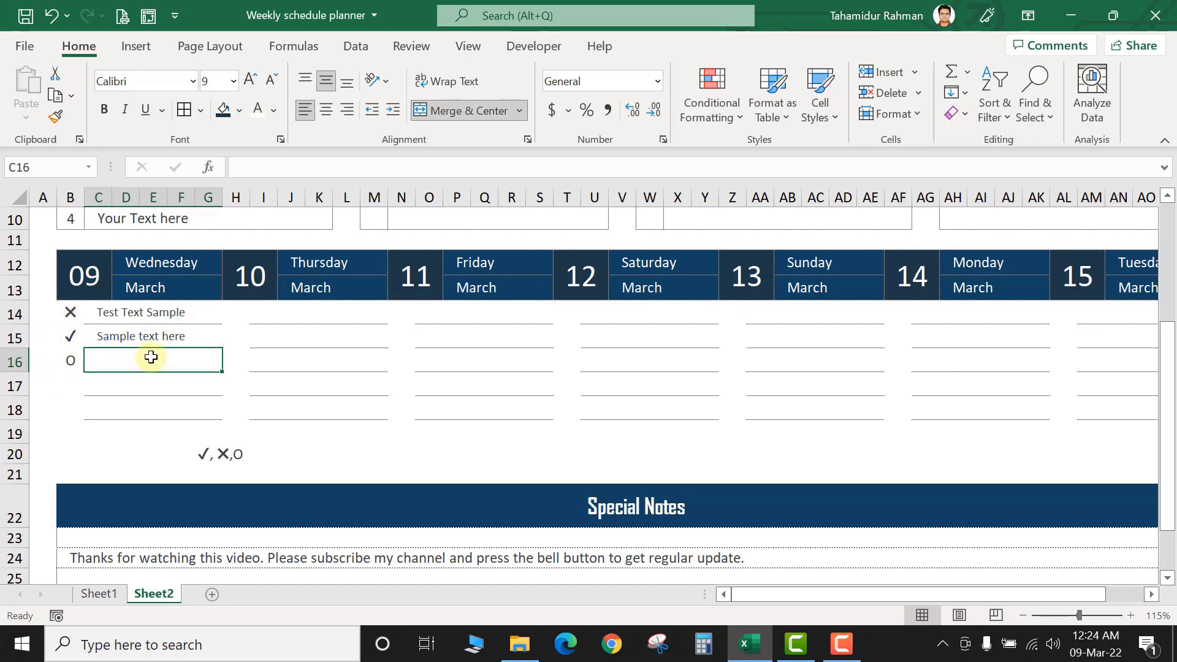
# On Sheet1, choose ✓ again from the status dropdown list of the first Saturday task, cell B15
pyautogui.click(97, 600)
pyautogui.click(58, 370)
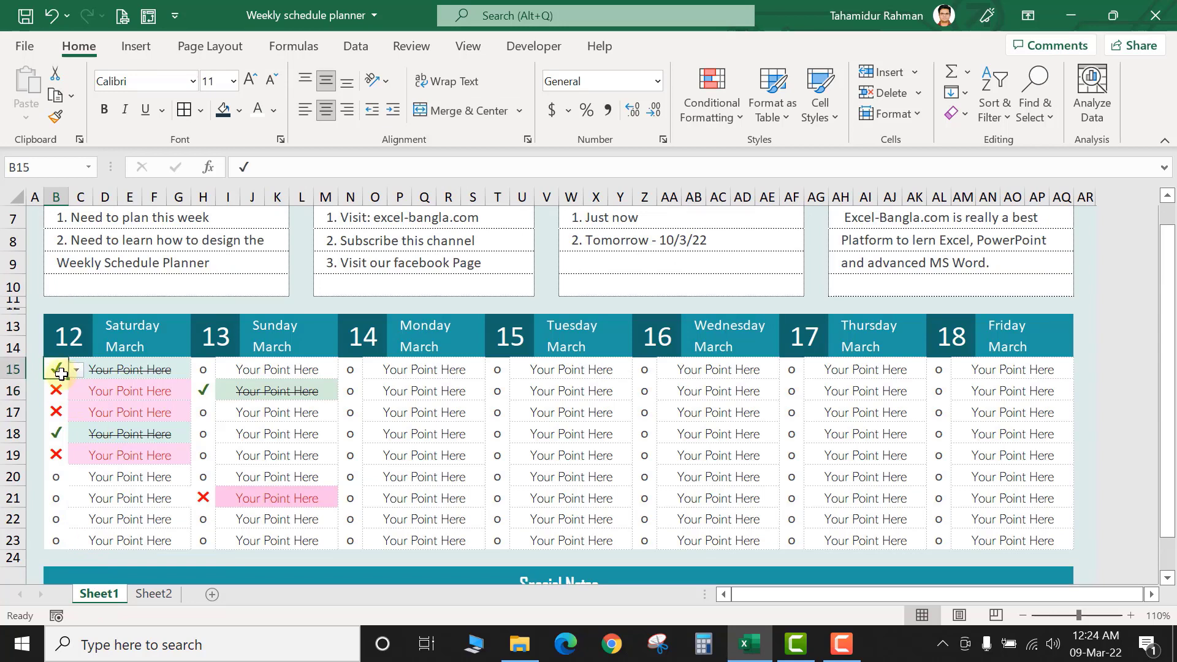
pyautogui.click(76, 370)
pyautogui.click(68, 387)
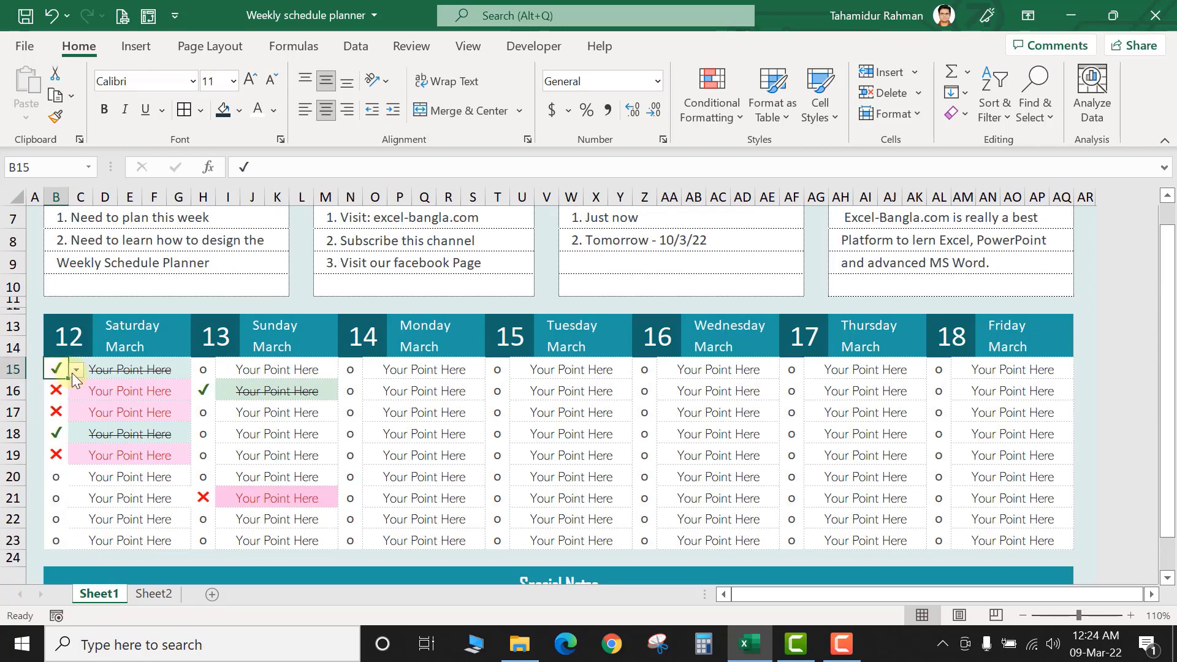
# Set the Saturday task status in Sheet1 cell B20 to ✓ and the one in B21 to ✕
pyautogui.click(65, 478)
pyautogui.click(76, 478)
pyautogui.click(72, 500)
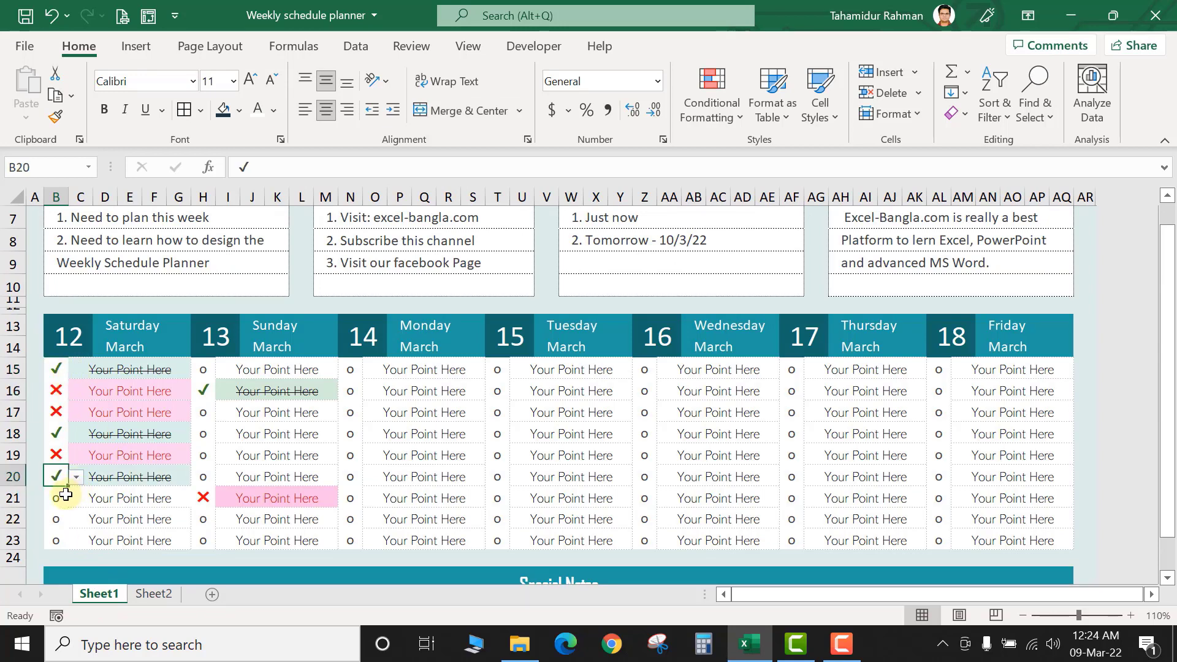
pyautogui.click(62, 498)
pyautogui.click(77, 499)
pyautogui.click(66, 529)
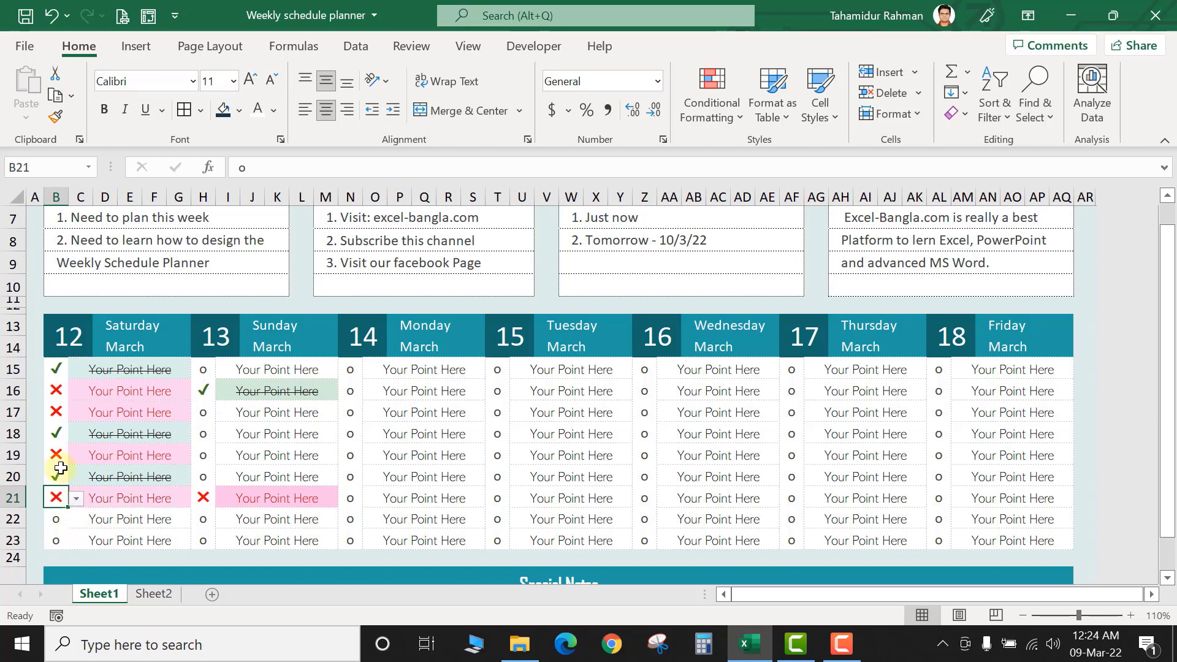
# Return to Sheet2 and select the Wednesday status cell B16
pyautogui.click(153, 594)
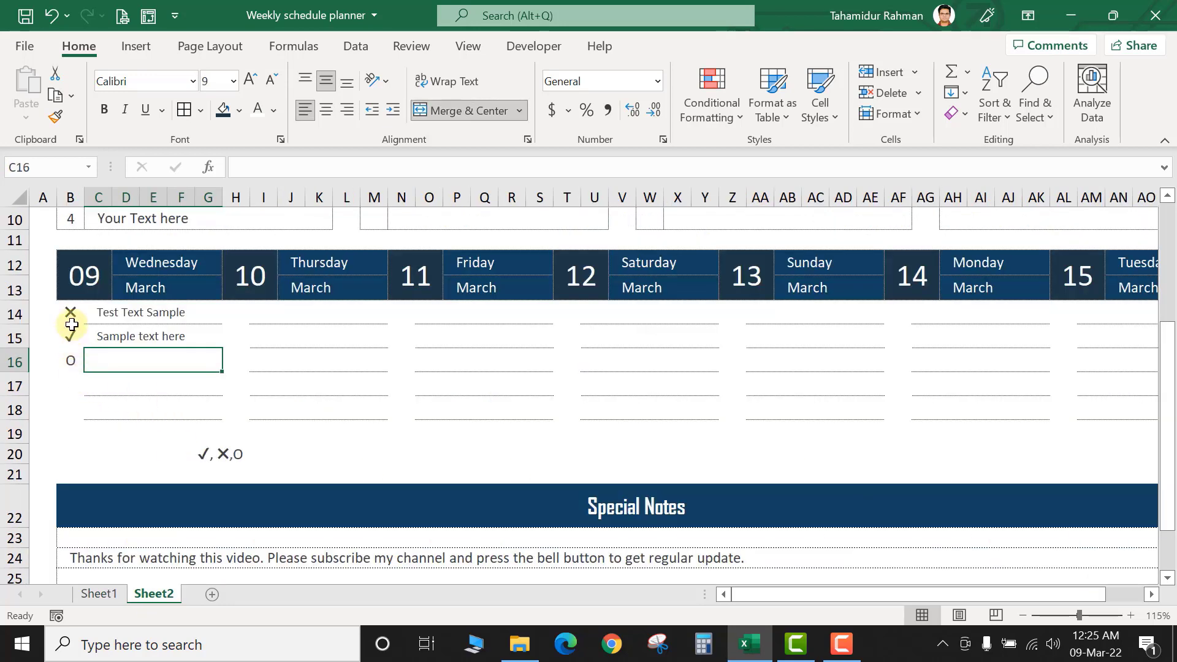
pyautogui.click(71, 313)
pyautogui.click(71, 361)
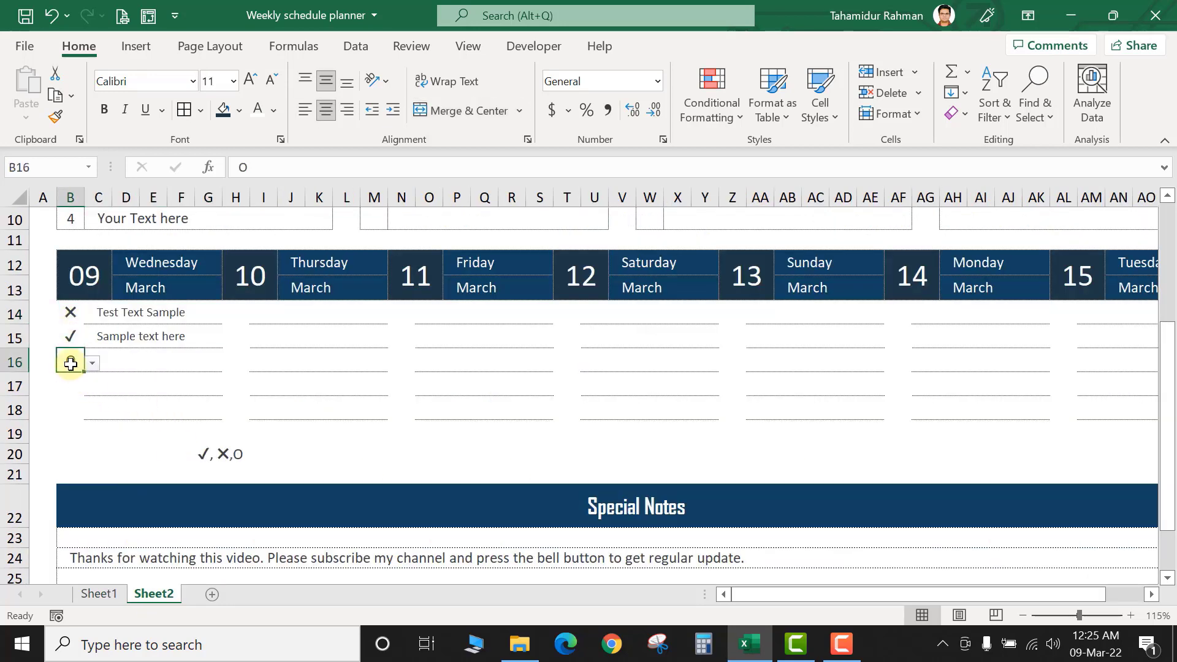
pyautogui.moveTo(69, 312); pyautogui.dragTo(80, 415)
pyautogui.moveTo(236, 313); pyautogui.dragTo(236, 411)
pyautogui.moveTo(408, 311); pyautogui.dragTo(406, 409)
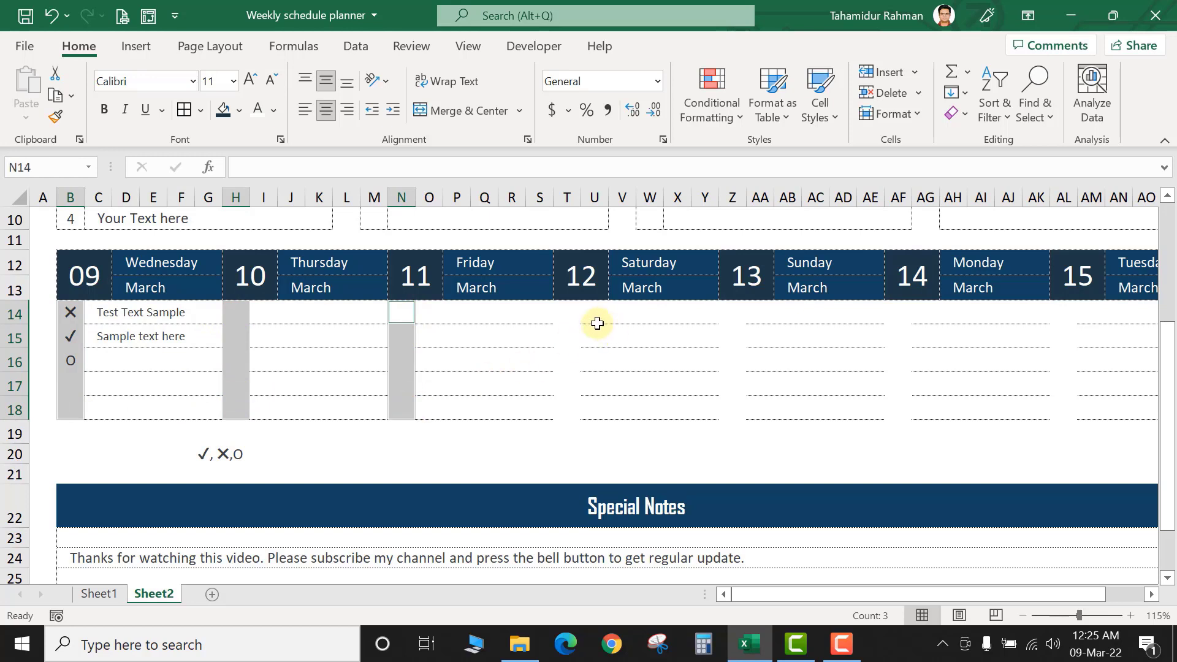
pyautogui.moveTo(567, 313); pyautogui.dragTo(570, 411)
pyautogui.moveTo(697, 366); pyautogui.dragTo(711, 343)
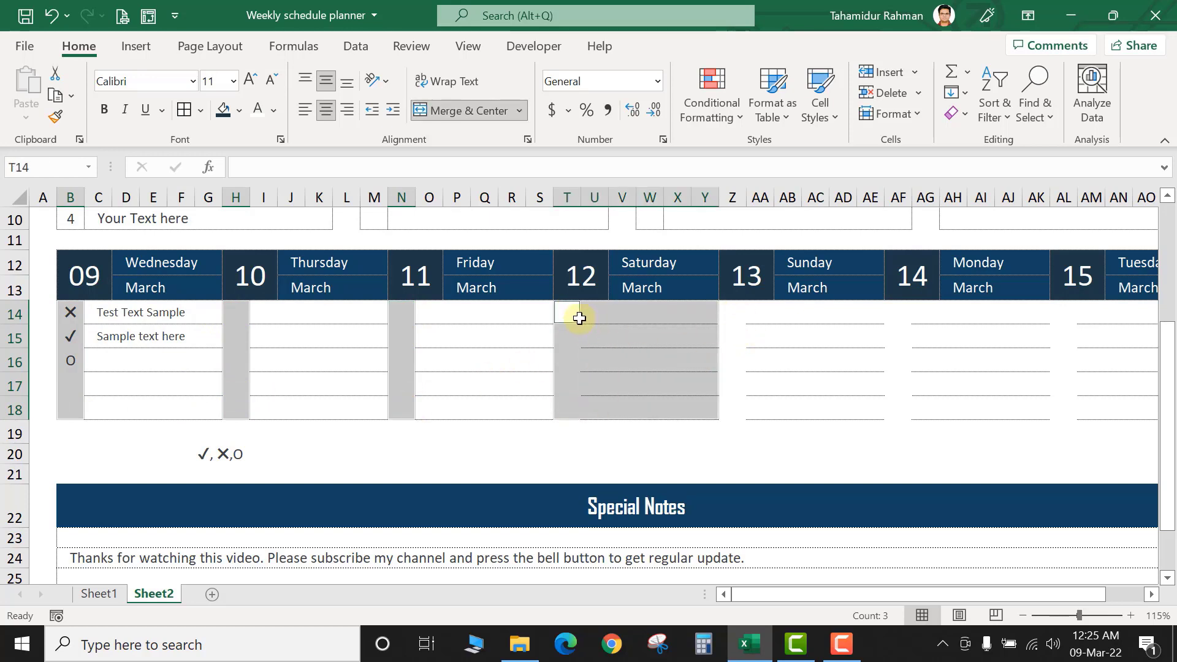
pyautogui.click(583, 367)
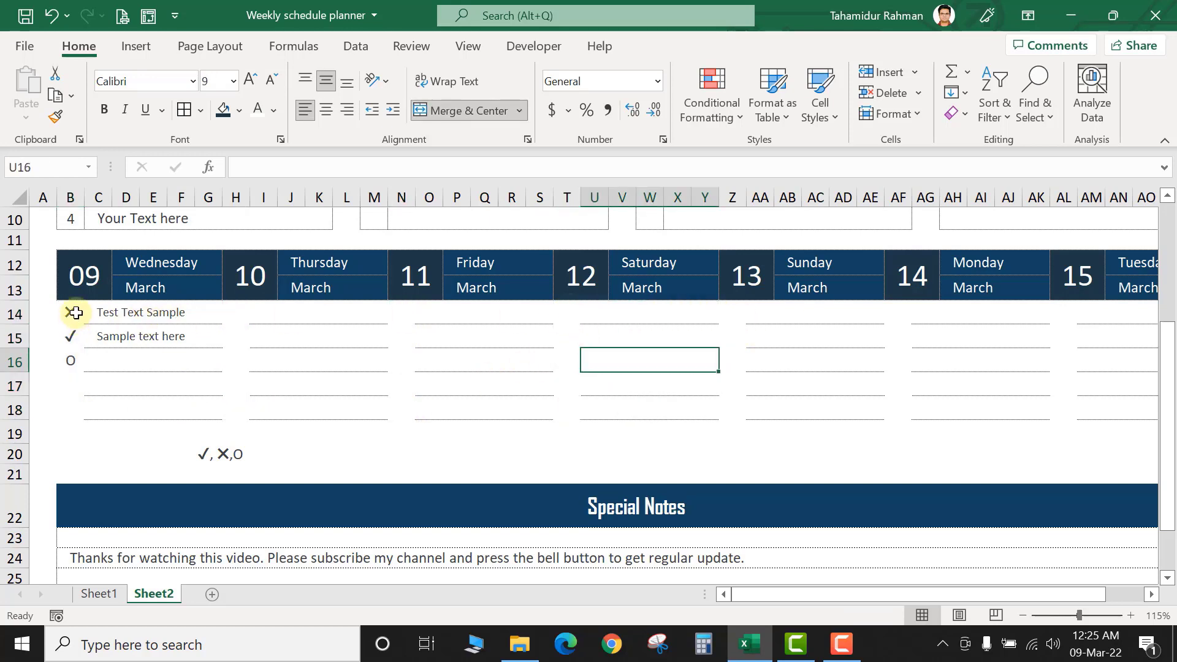
# Select the status cells in rows 14 to 18 of columns B, H, N, T, Z, AF and AL together, covering all seven days
pyautogui.moveTo(76, 313); pyautogui.dragTo(68, 407)
pyautogui.moveTo(239, 311); pyautogui.dragTo(237, 401)
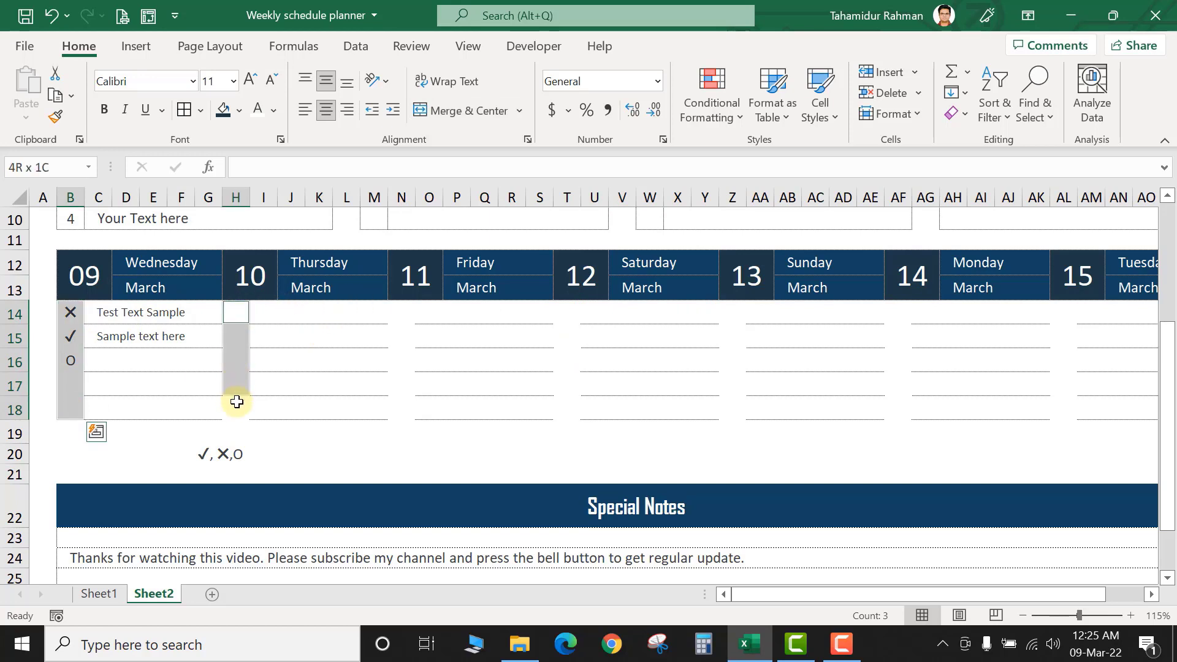
pyautogui.moveTo(399, 310); pyautogui.dragTo(400, 408)
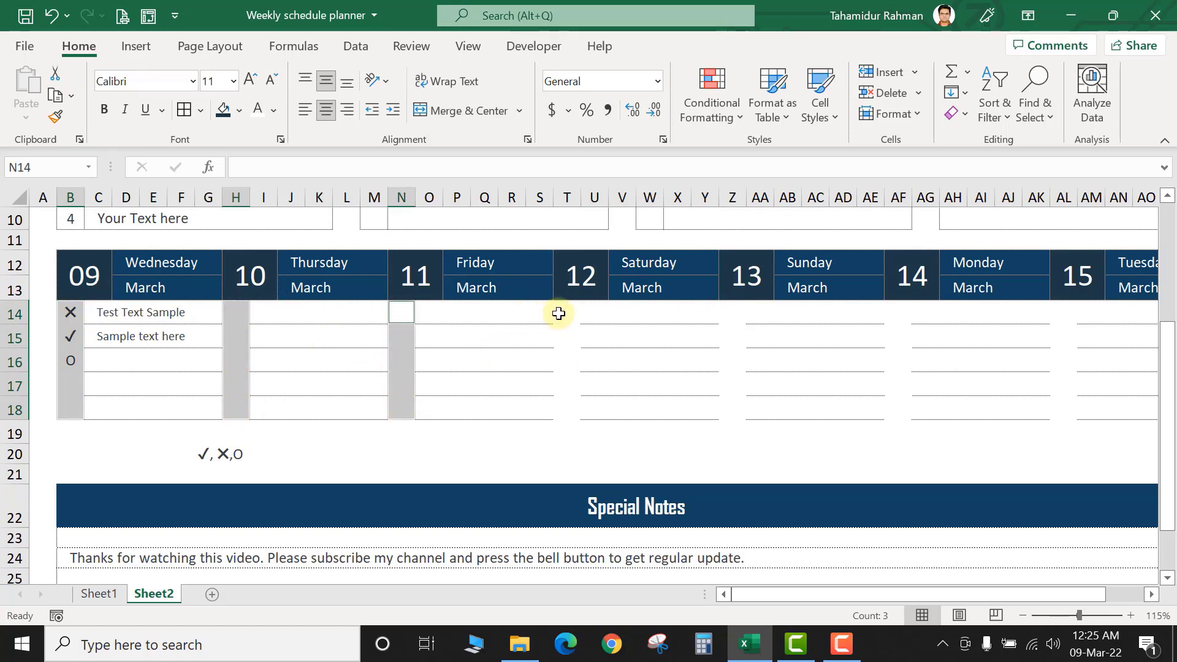
pyautogui.moveTo(559, 314); pyautogui.dragTo(559, 402)
pyautogui.moveTo(734, 308); pyautogui.dragTo(734, 412)
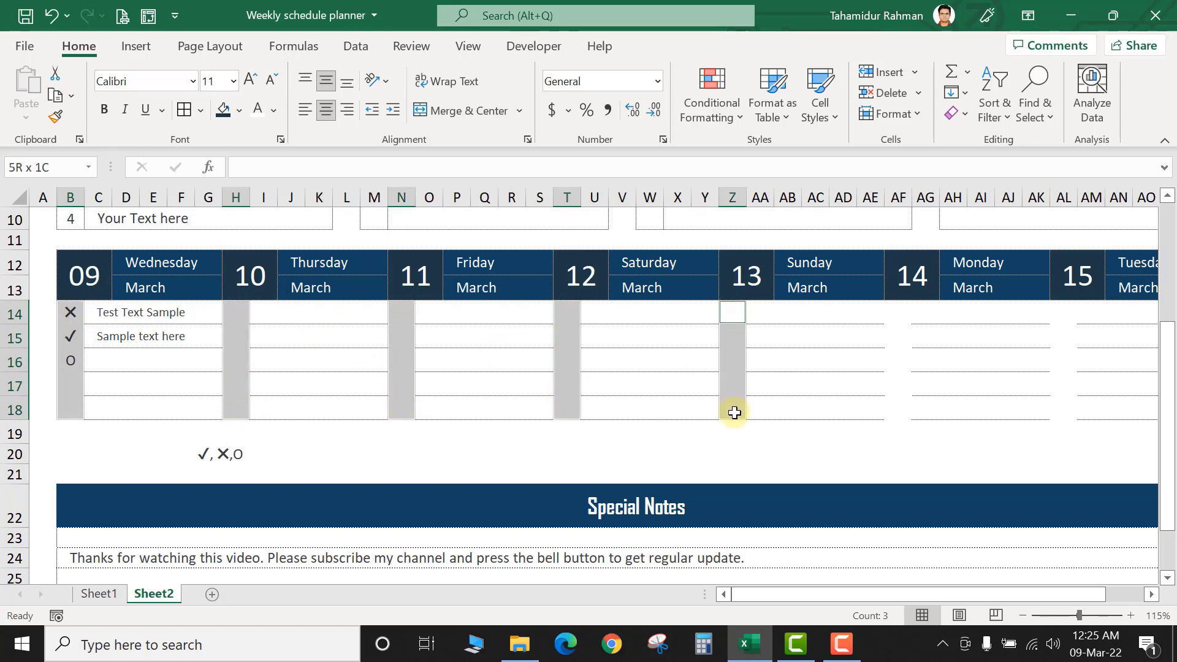
pyautogui.moveTo(901, 312); pyautogui.dragTo(897, 407)
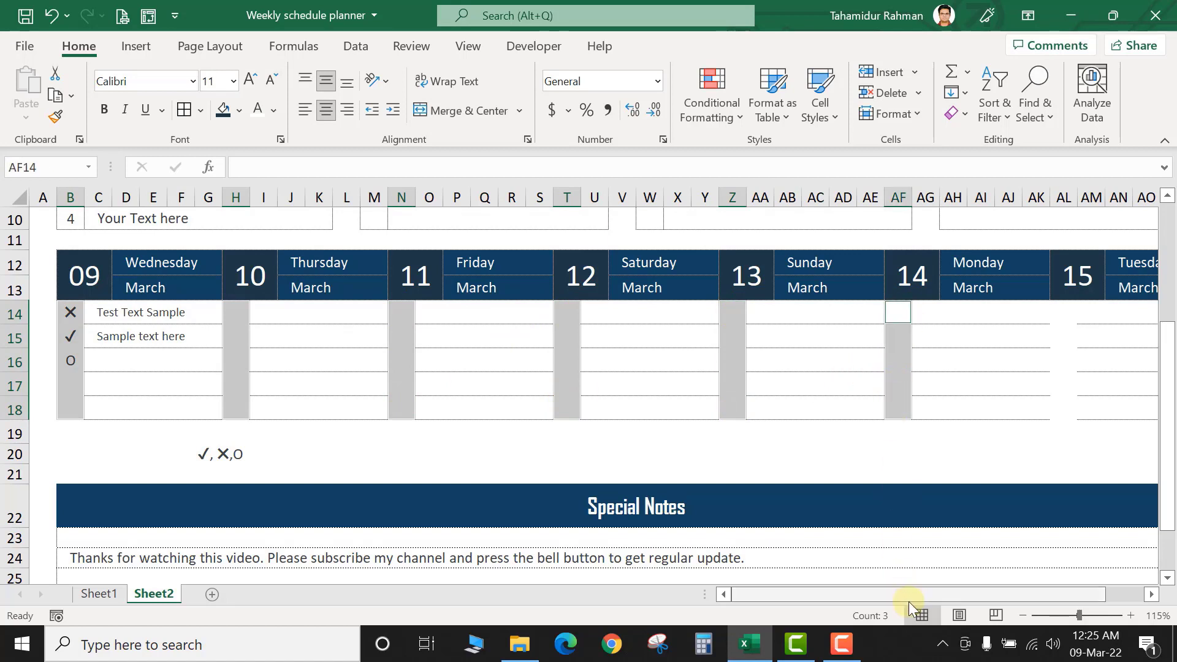
pyautogui.moveTo(999, 595); pyautogui.dragTo(1014, 546)
pyautogui.moveTo(954, 313); pyautogui.dragTo(953, 416)
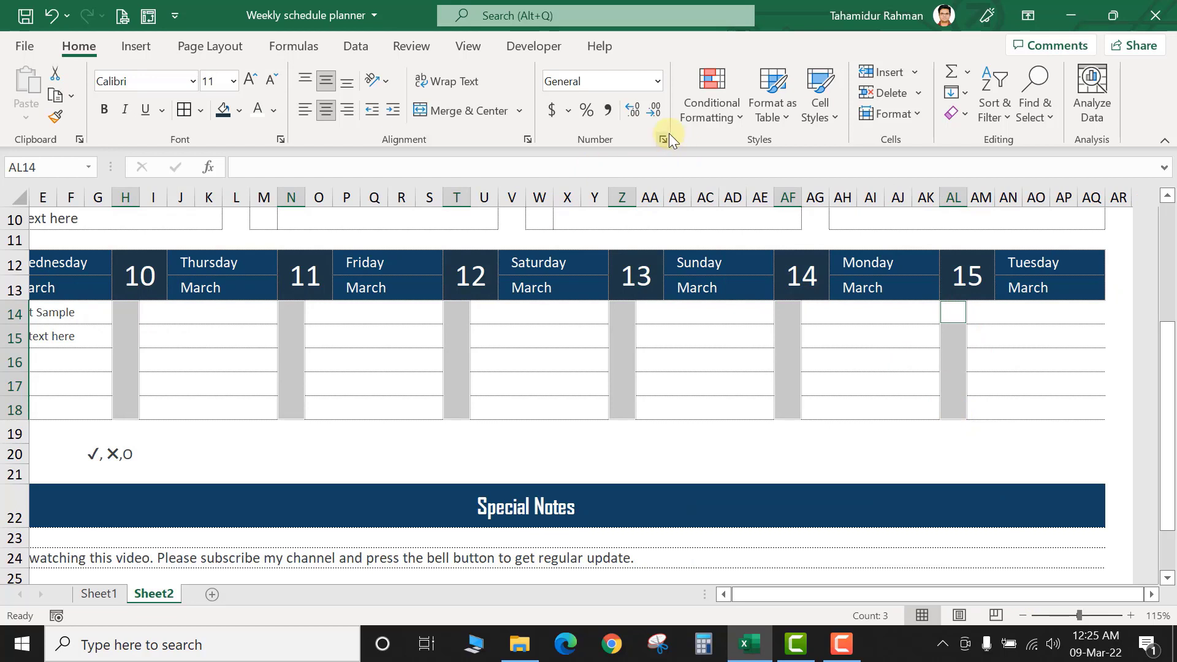
# Start a Text That Contains conditional formatting rule for ✓ on the selected status cells, using a custom format
pyautogui.click(728, 123)
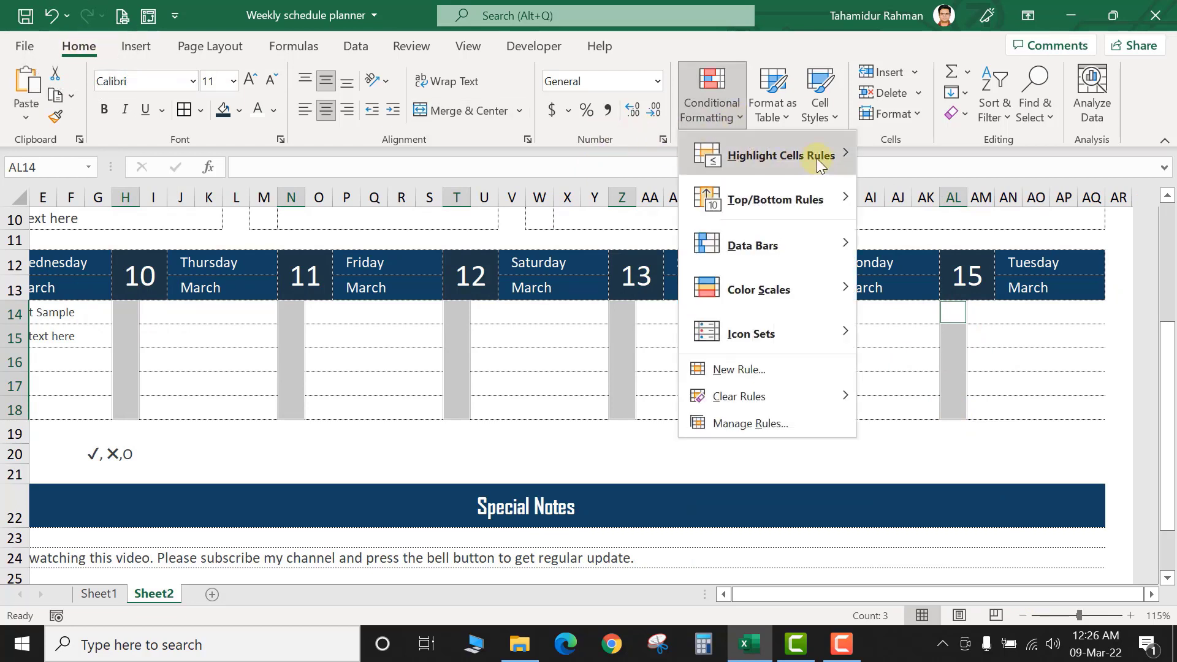
pyautogui.moveTo(816, 160)
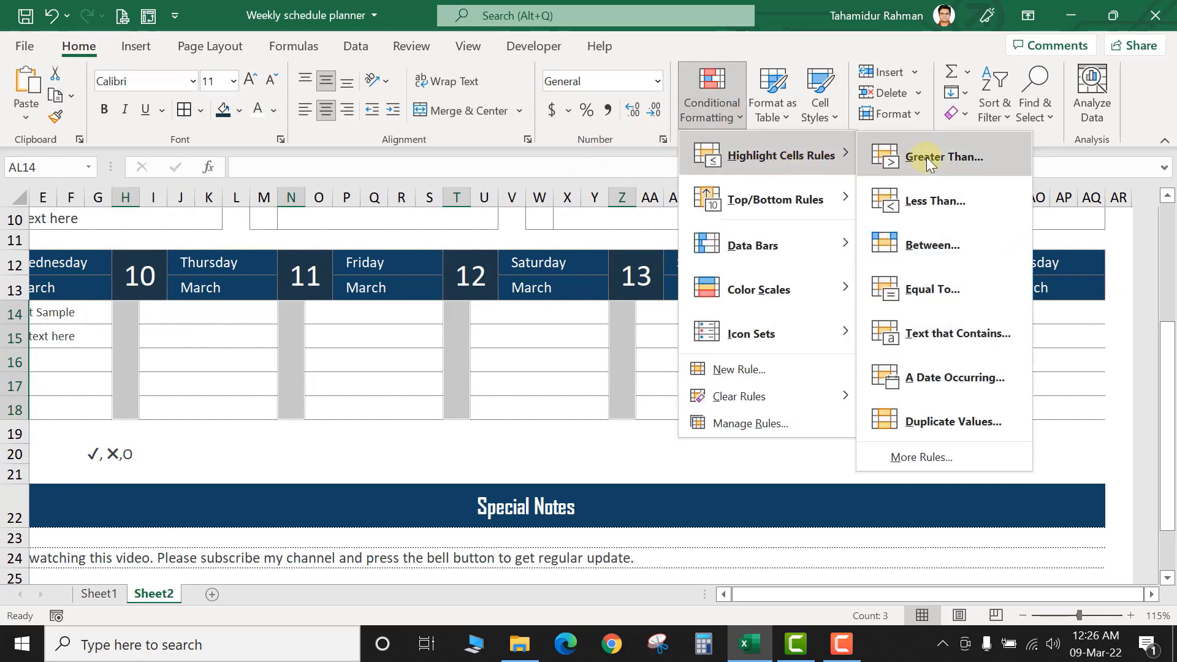
pyautogui.click(962, 334)
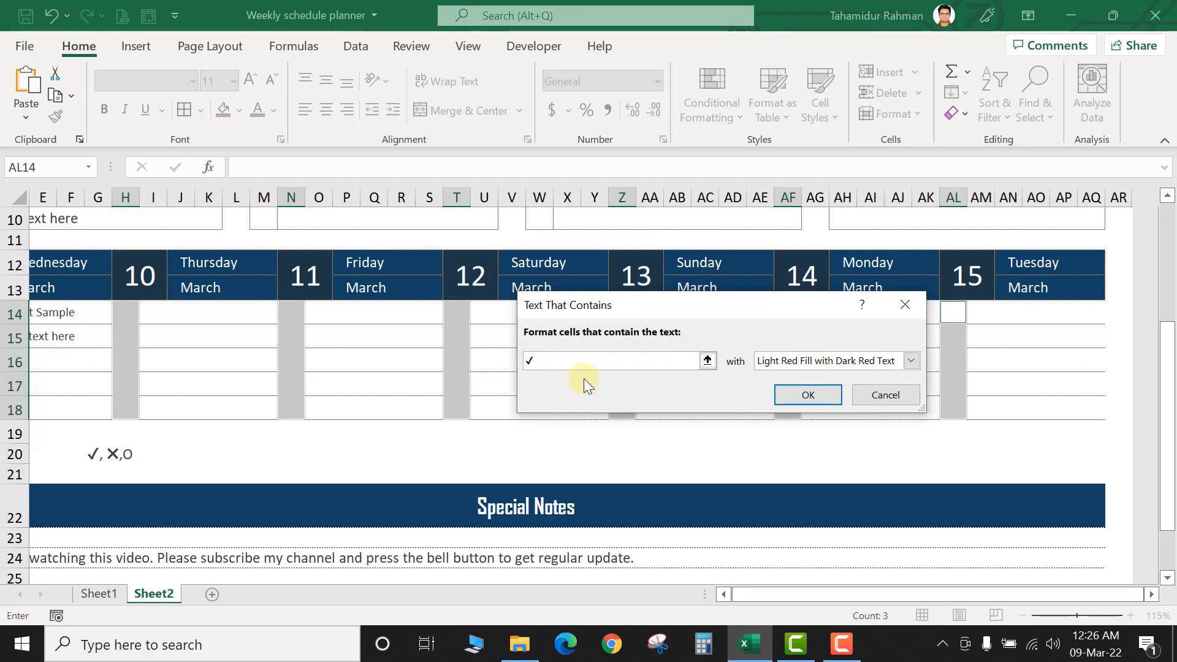
pyautogui.click(857, 359)
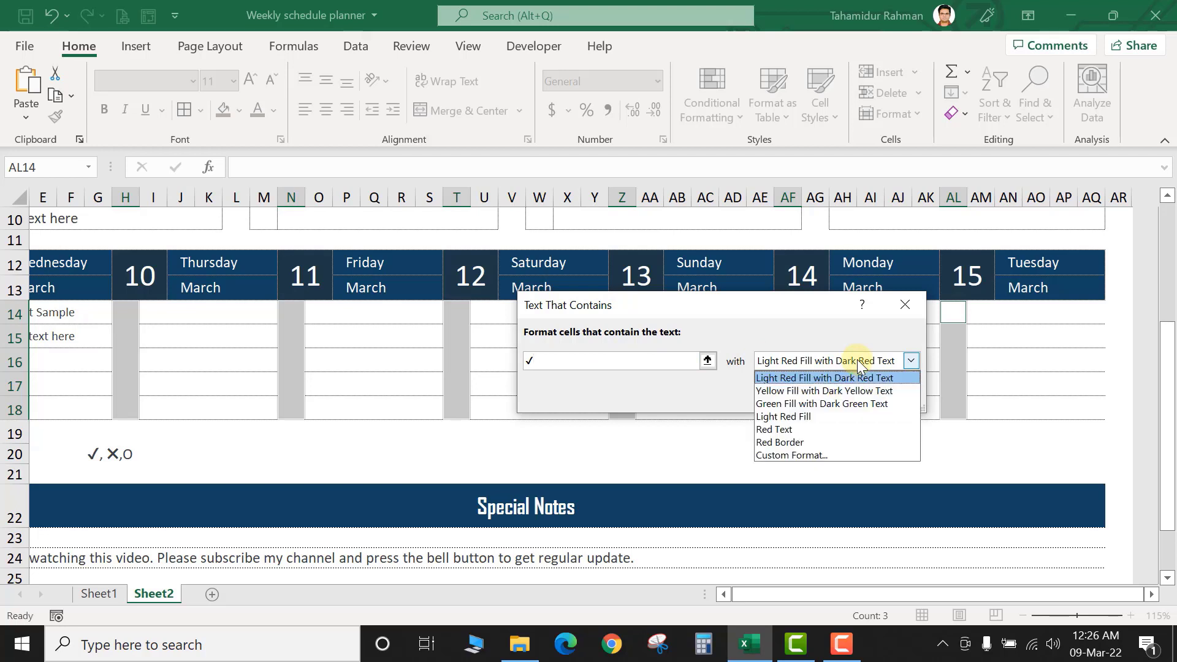
pyautogui.click(831, 454)
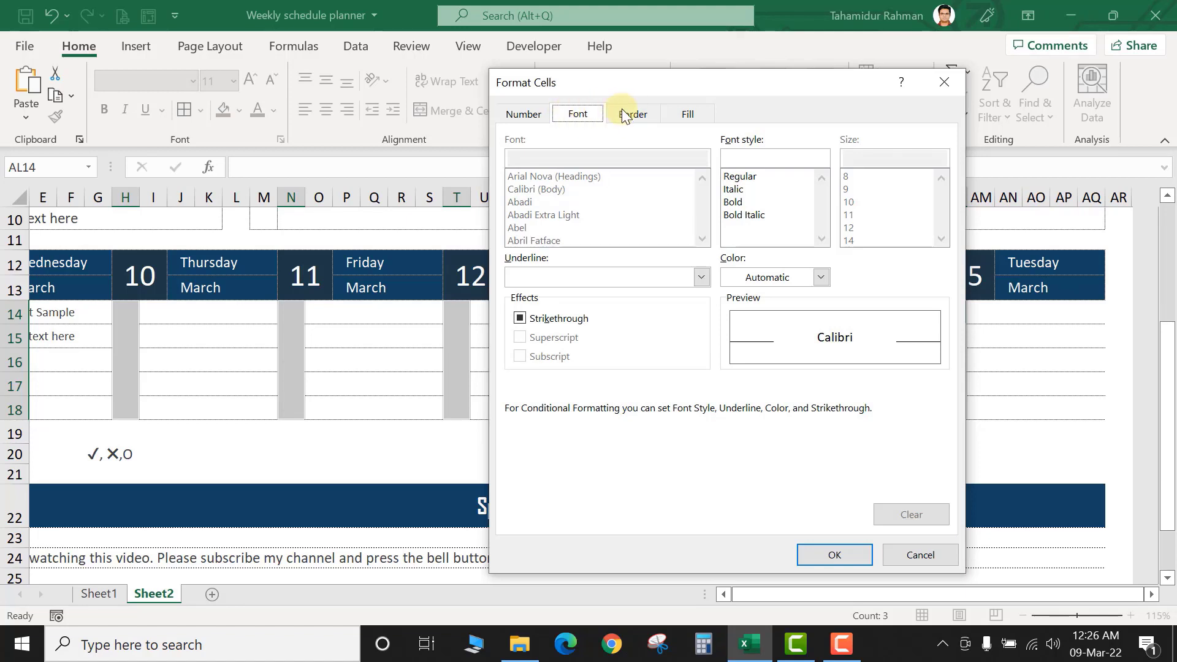
# Give the ✓ rule a bold green font and apply the rule to the selected status cells
pyautogui.click(771, 282)
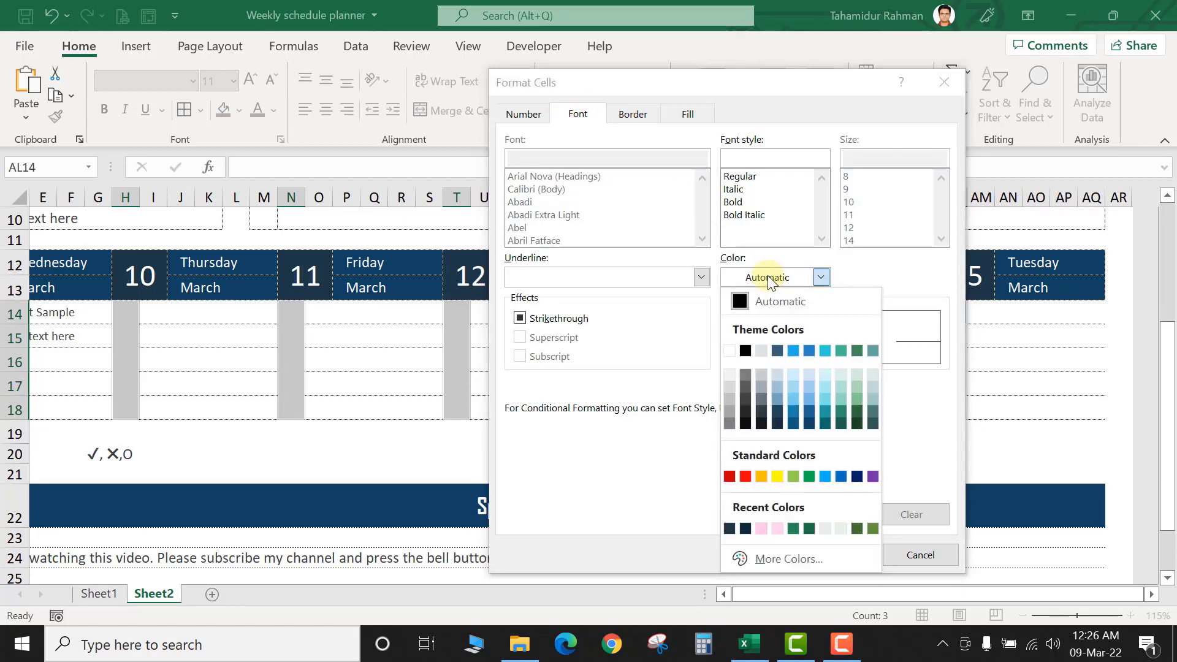
pyautogui.click(839, 353)
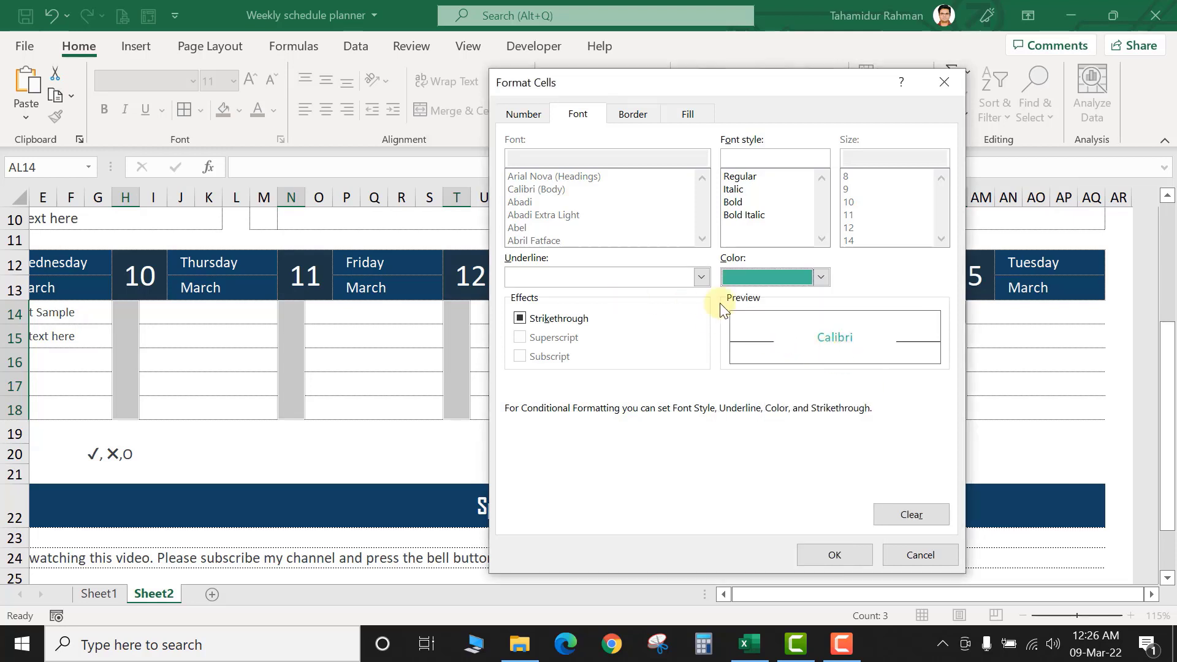
pyautogui.click(821, 278)
pyautogui.click(856, 352)
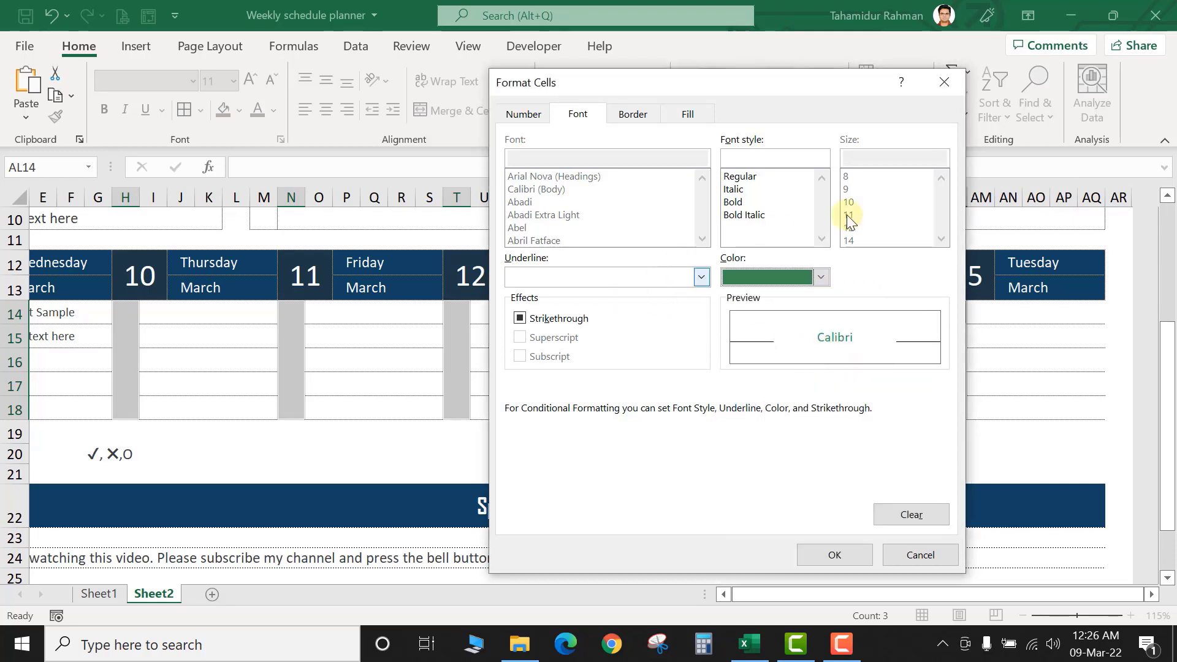
pyautogui.click(733, 202)
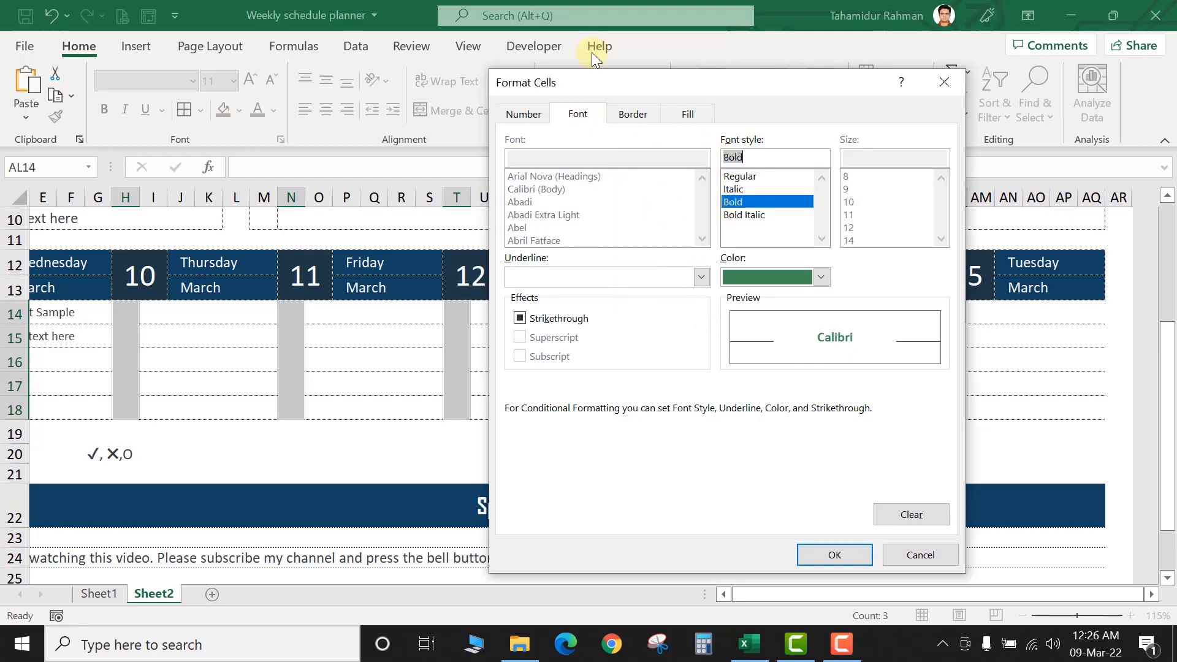
pyautogui.click(835, 555)
pyautogui.click(806, 394)
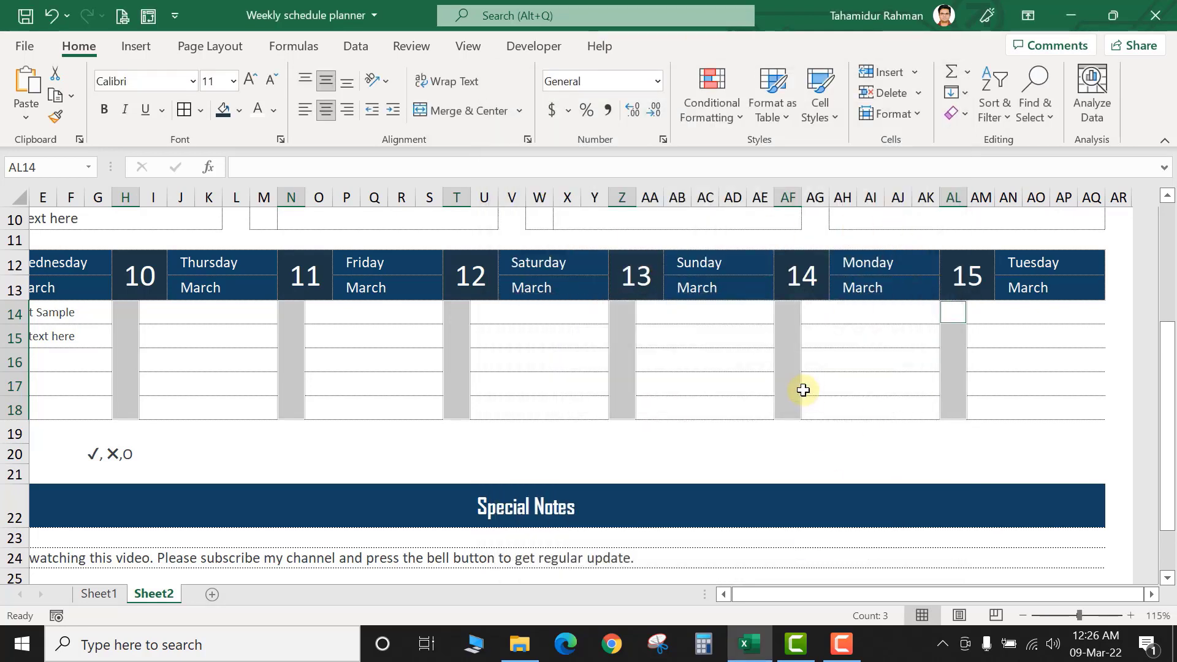
# Start a second Text That Contains rule on the same status cells for ✕, using a custom format
pyautogui.click(727, 124)
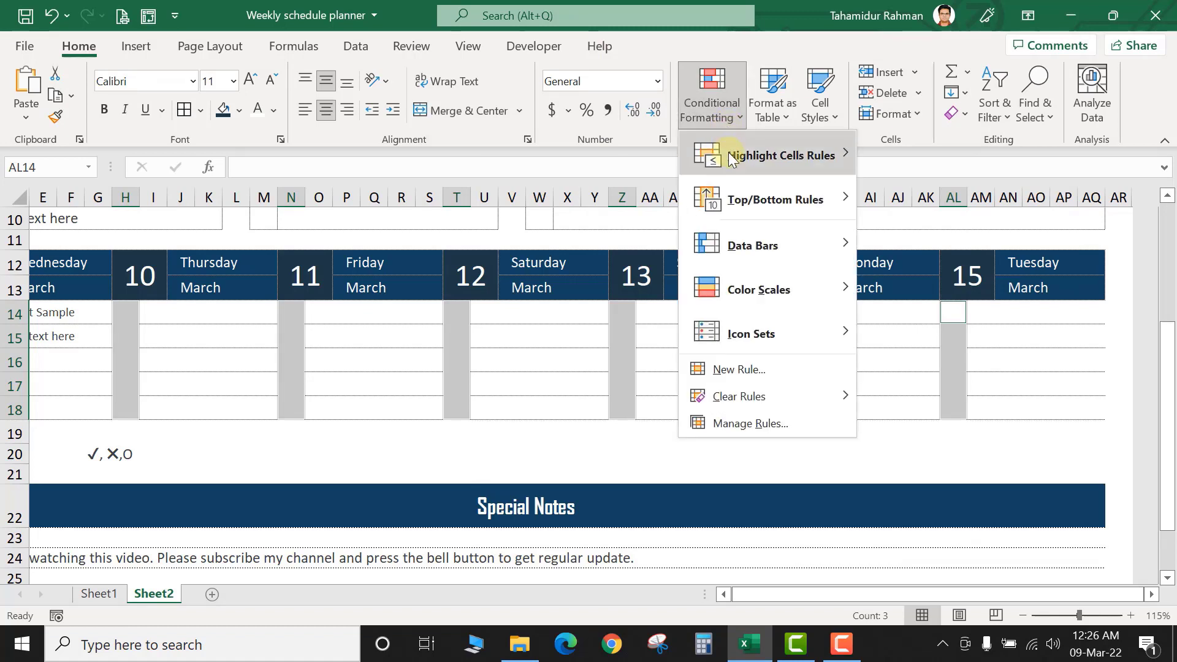
pyautogui.moveTo(730, 158)
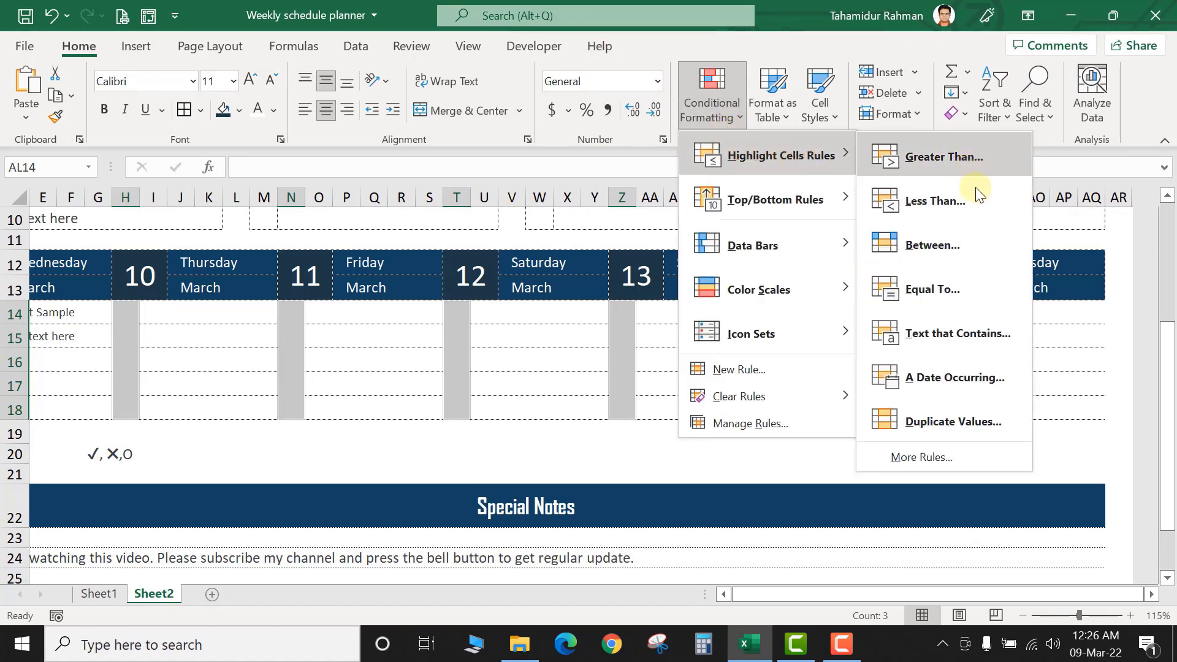
pyautogui.click(974, 337)
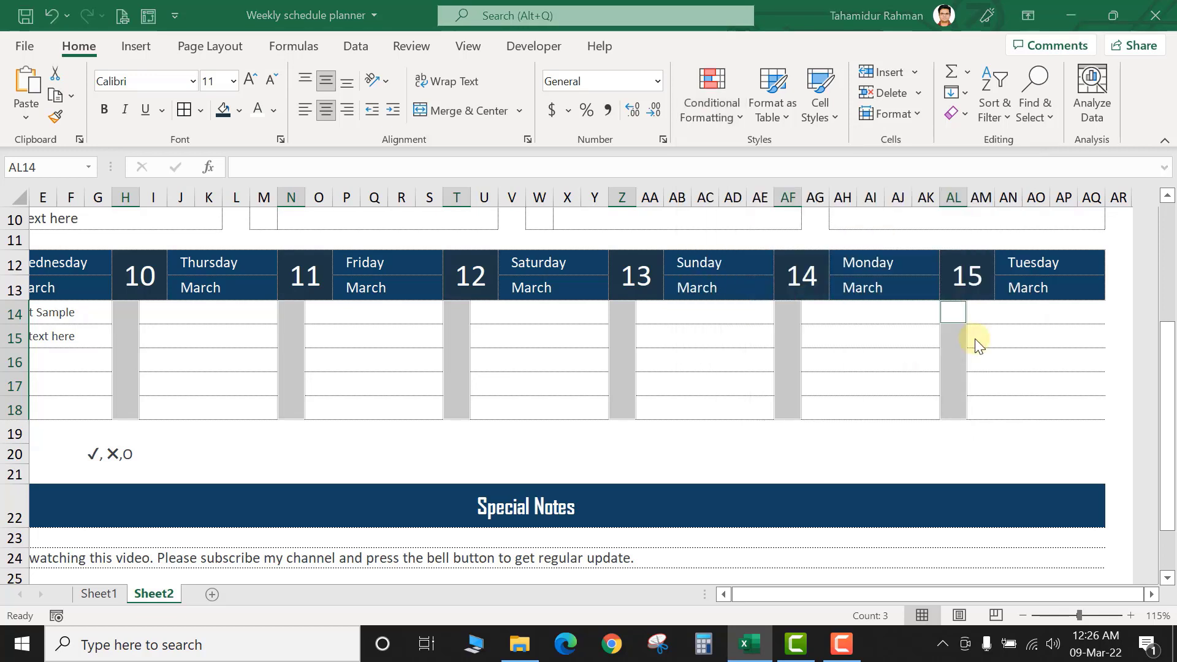
pyautogui.write('✓, ✕,O')
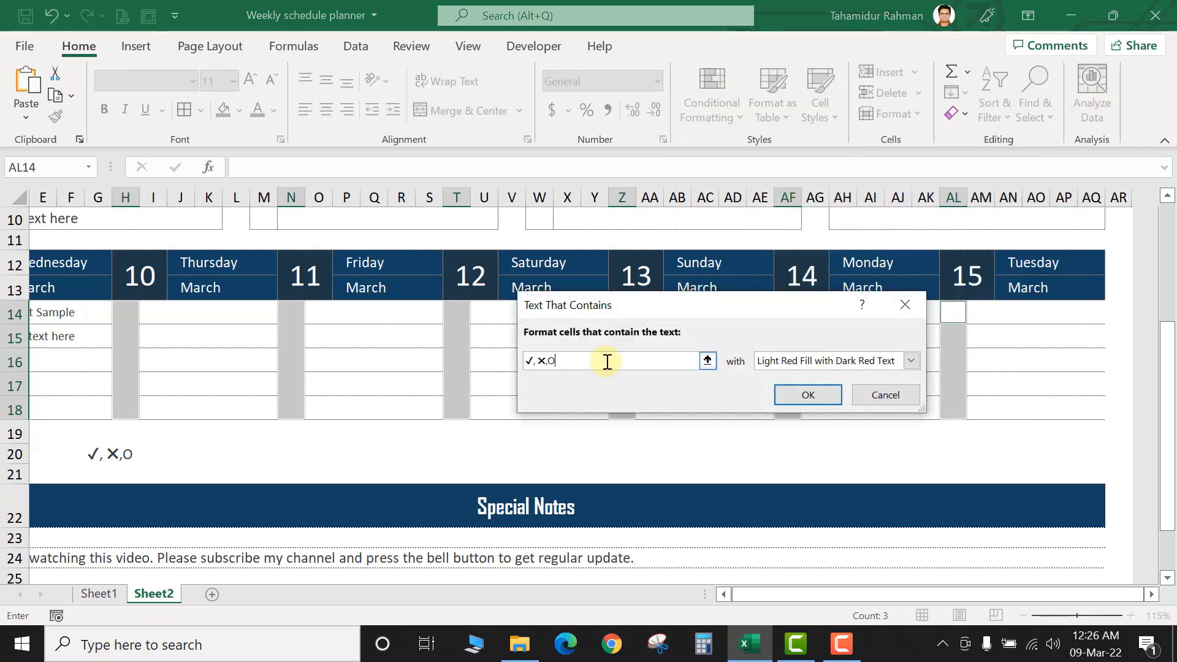
pyautogui.moveTo(539, 362); pyautogui.dragTo(491, 368)
pyautogui.press('BackSpace')
pyautogui.click(892, 357)
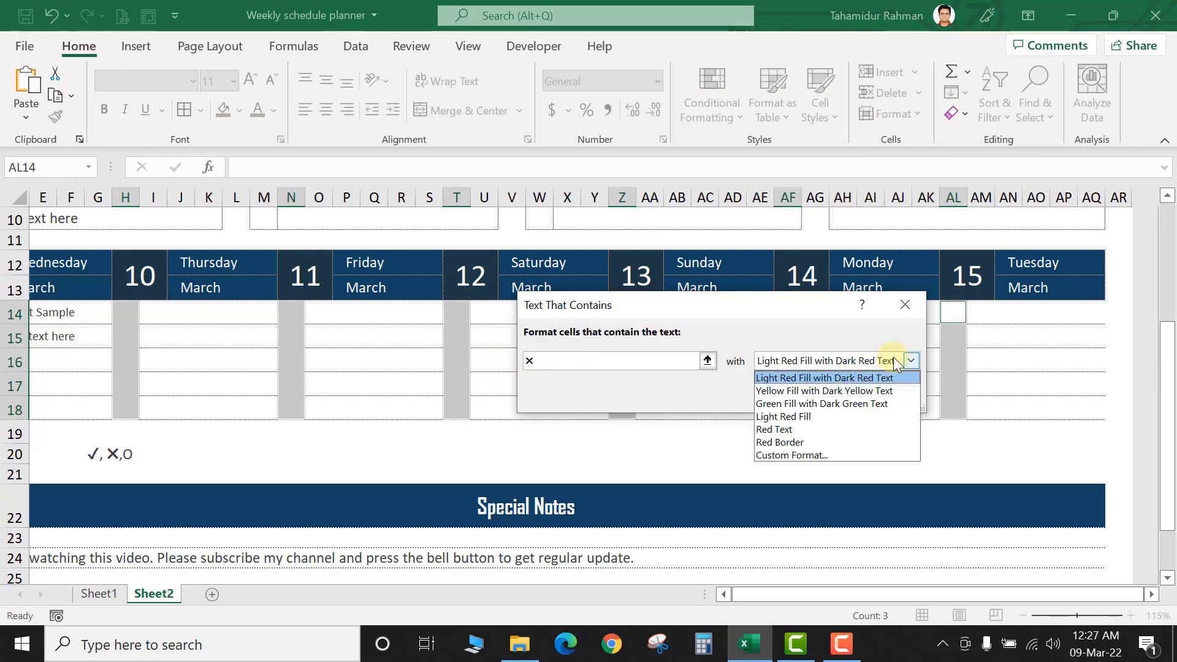
pyautogui.click(816, 457)
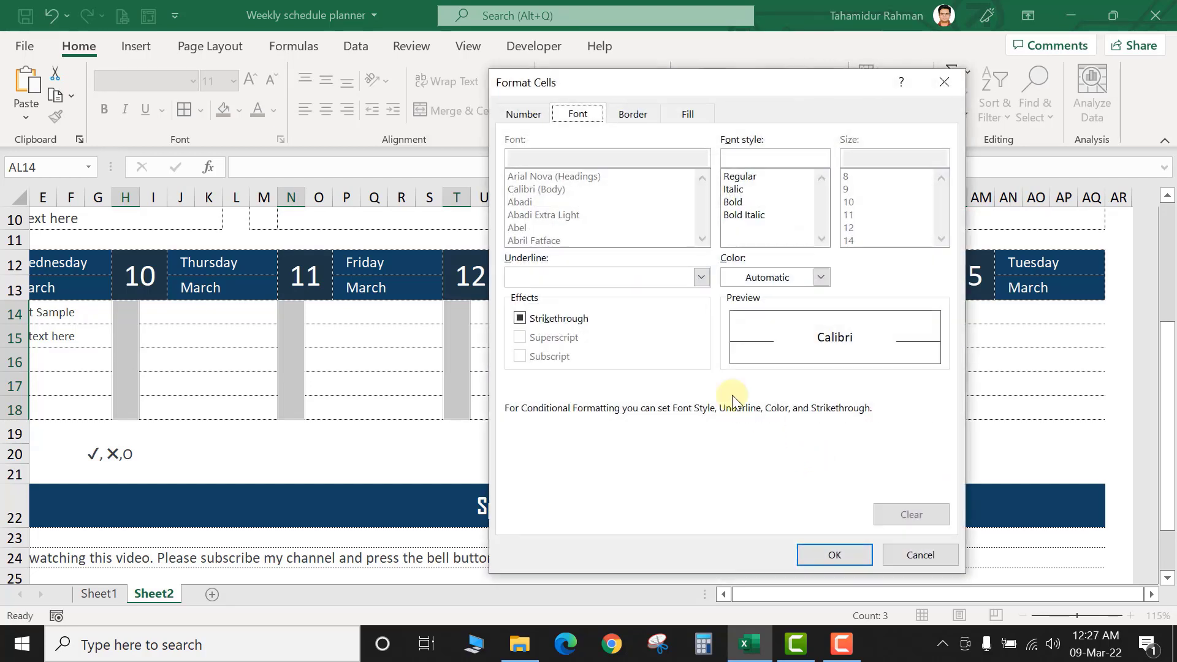
# Set the ✕ rule's custom format to a bold font in the standard dark red colour
pyautogui.click(687, 115)
pyautogui.click(643, 116)
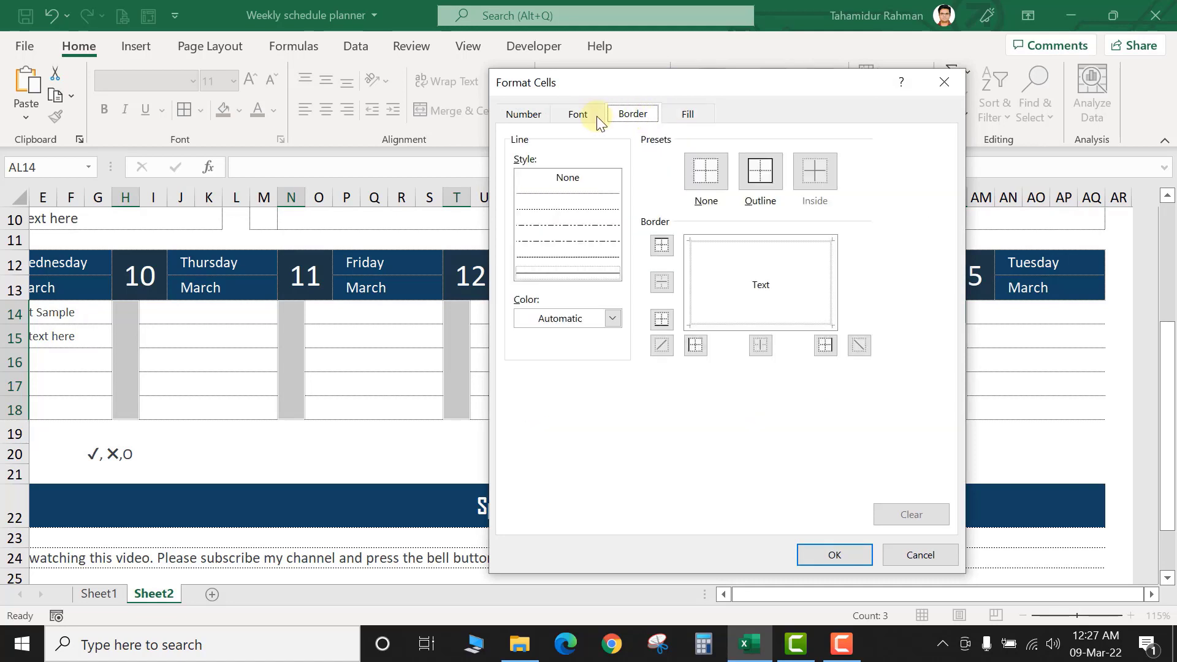
pyautogui.click(590, 116)
pyautogui.click(817, 283)
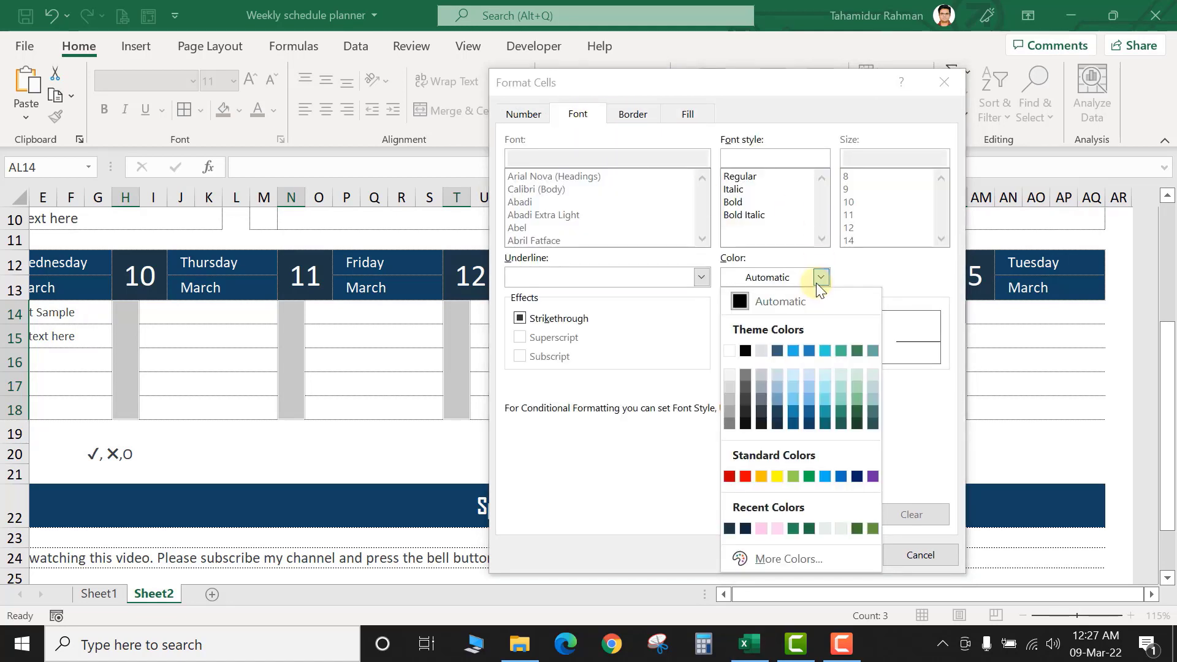
pyautogui.click(728, 477)
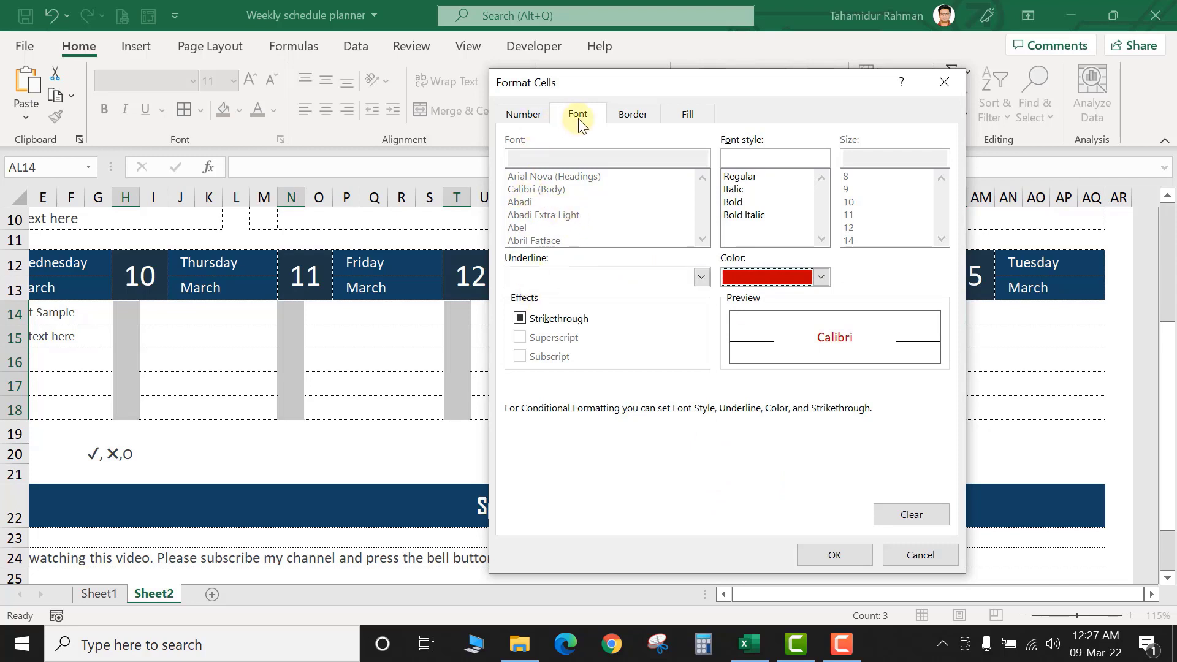
pyautogui.click(735, 203)
pyautogui.click(829, 554)
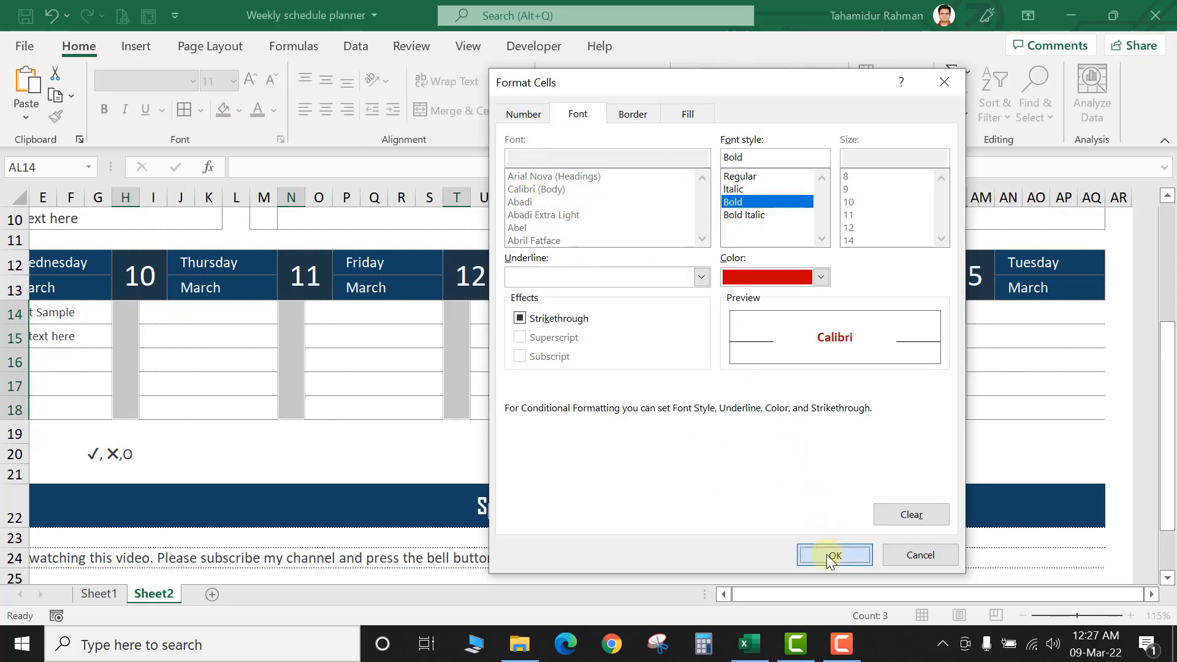
# Apply the ✕ rule with its custom format to the selected status cells
pyautogui.click(807, 394)
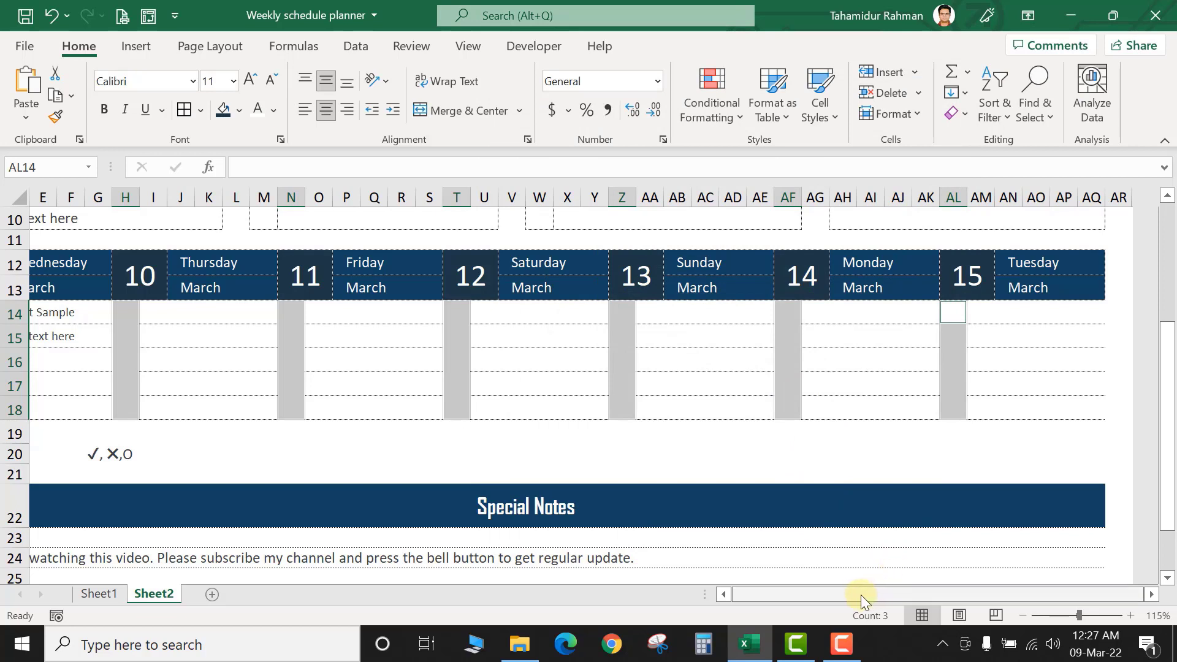
pyautogui.moveTo(861, 599); pyautogui.dragTo(846, 599)
pyautogui.click(71, 384)
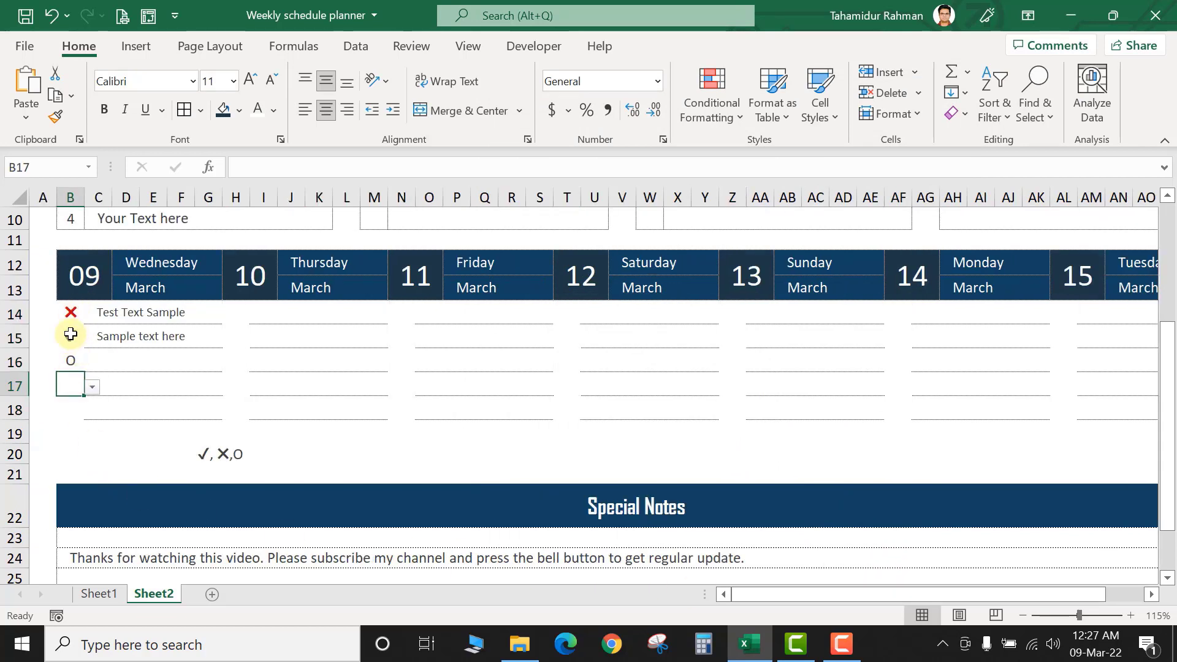
# Test the colour rules on Wednesday's list by choosing ✕ in status cell B16 and ✓ in B17
pyautogui.click(73, 334)
pyautogui.click(76, 362)
pyautogui.click(93, 364)
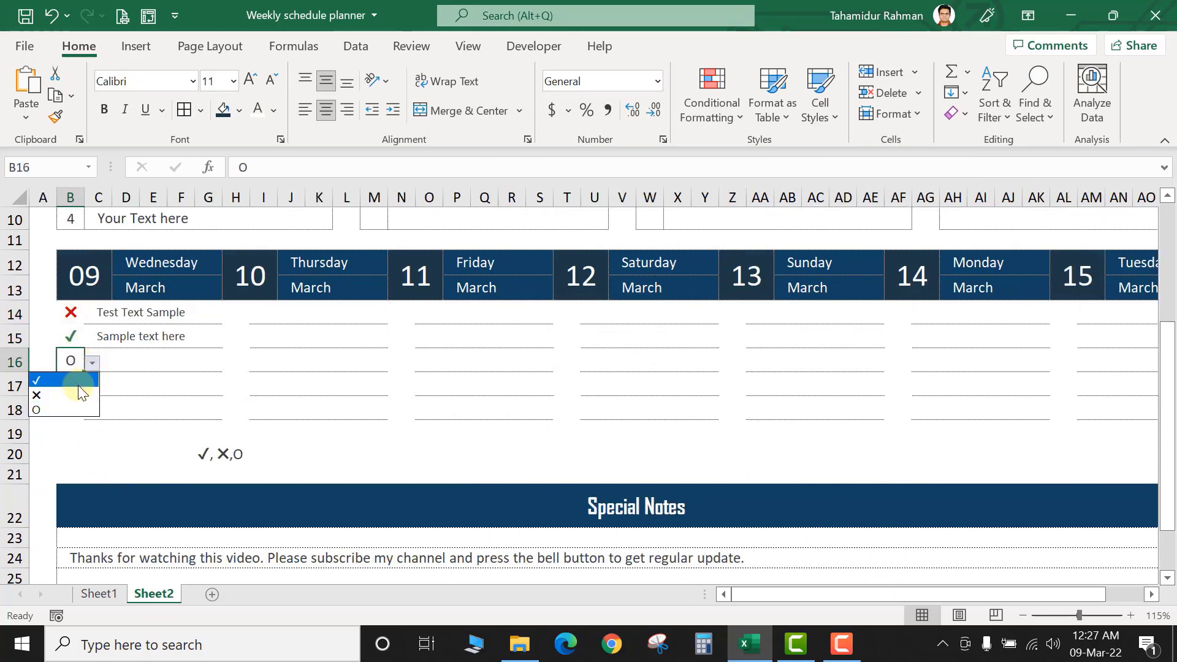
pyautogui.click(81, 394)
pyautogui.click(86, 401)
pyautogui.click(74, 382)
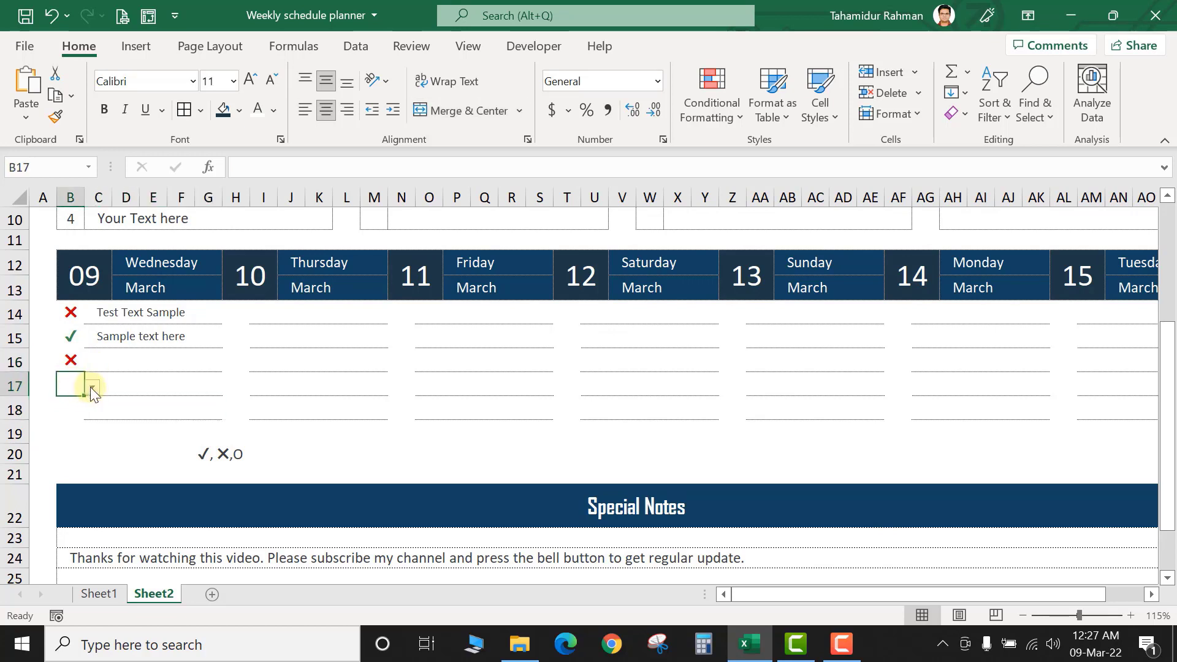
pyautogui.click(92, 387)
pyautogui.press('Escape')
pyautogui.click(129, 384)
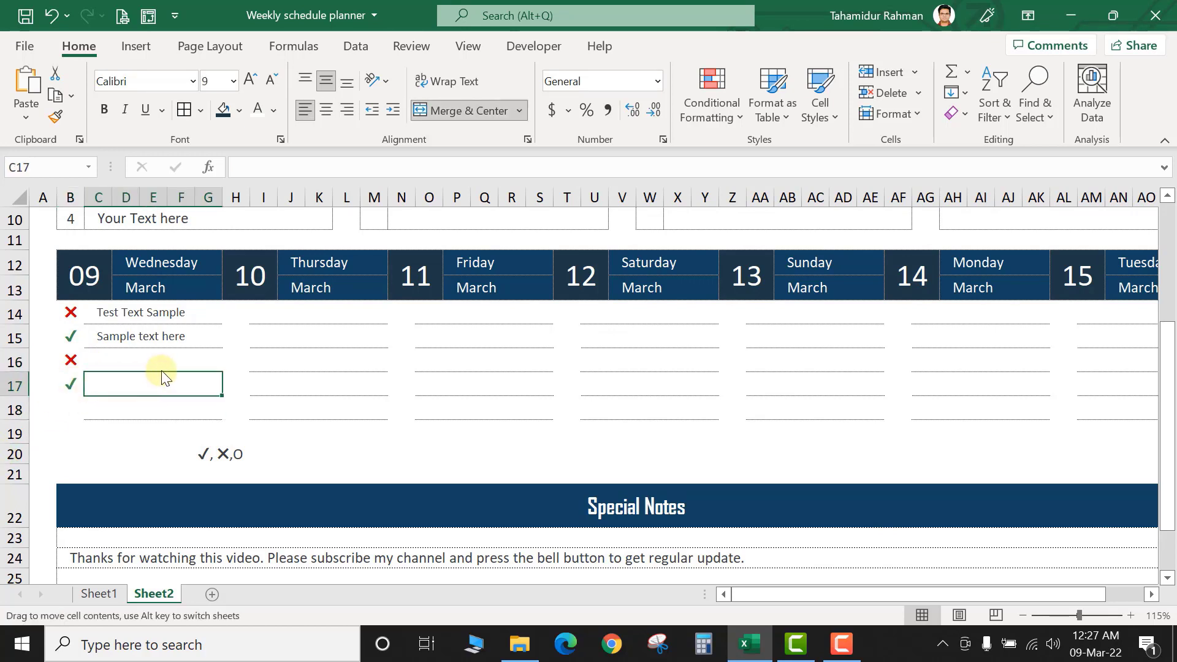
# Clear the contents of status cells B16 and B17
pyautogui.click(104, 335)
pyautogui.moveTo(77, 372); pyautogui.dragTo(70, 384)
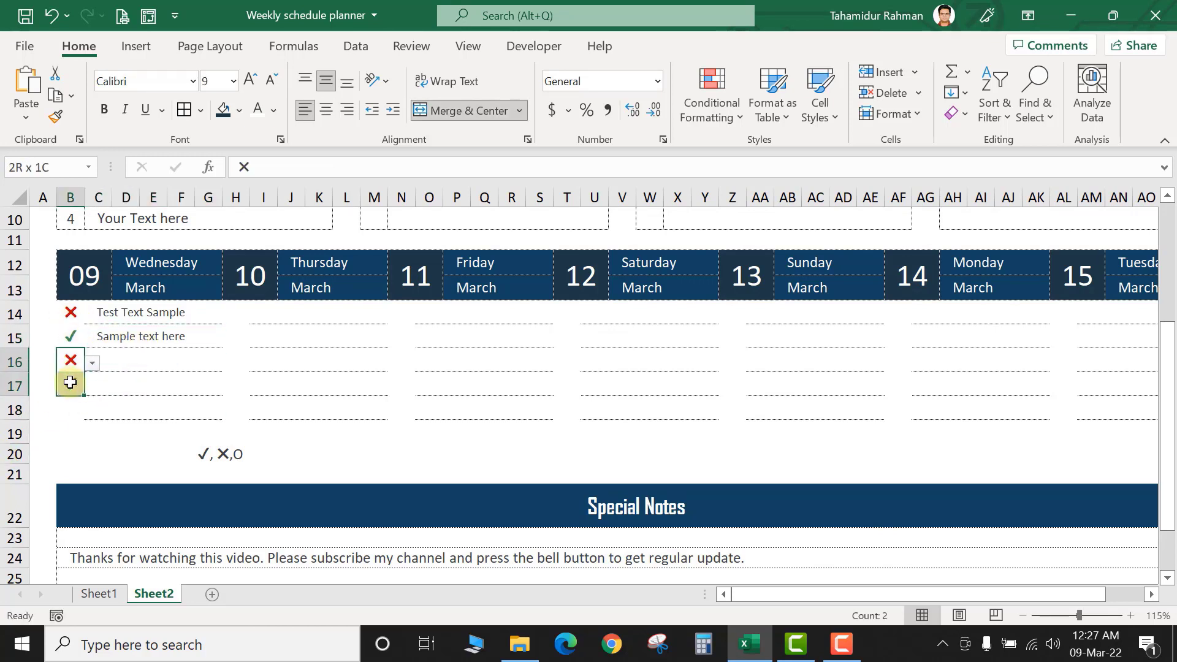
pyautogui.press('Delete')
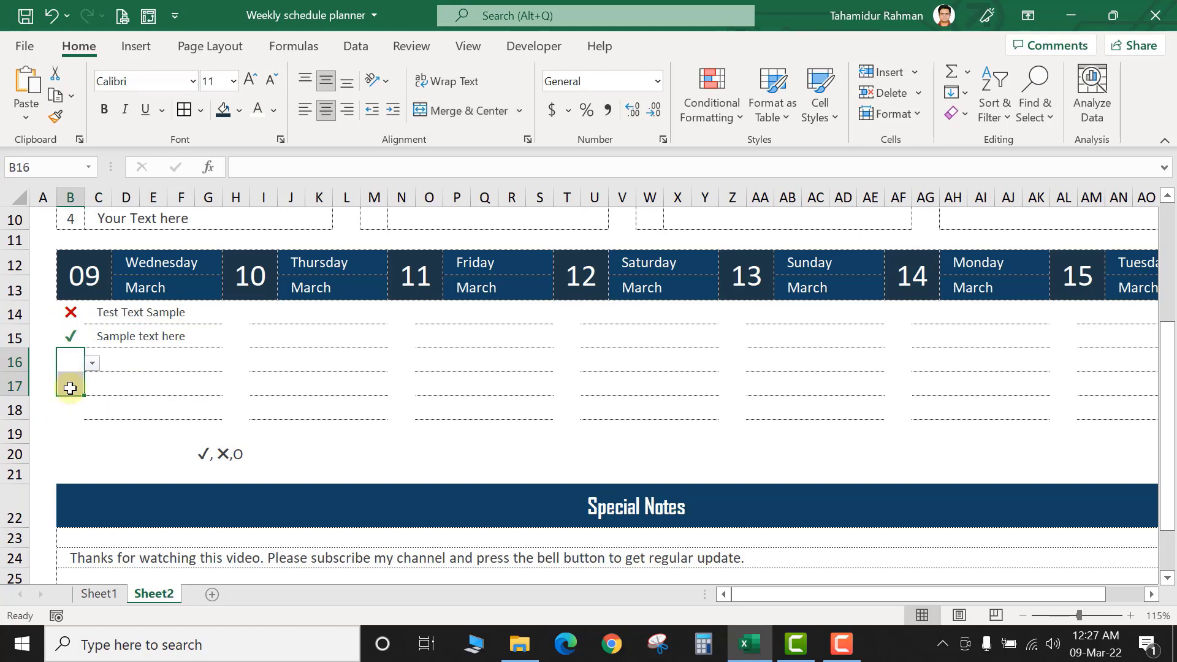
pyautogui.click(155, 360)
# Test the status dropdown in B14 by choosing O, ✓ and ✕ in turn
pyautogui.click(64, 312)
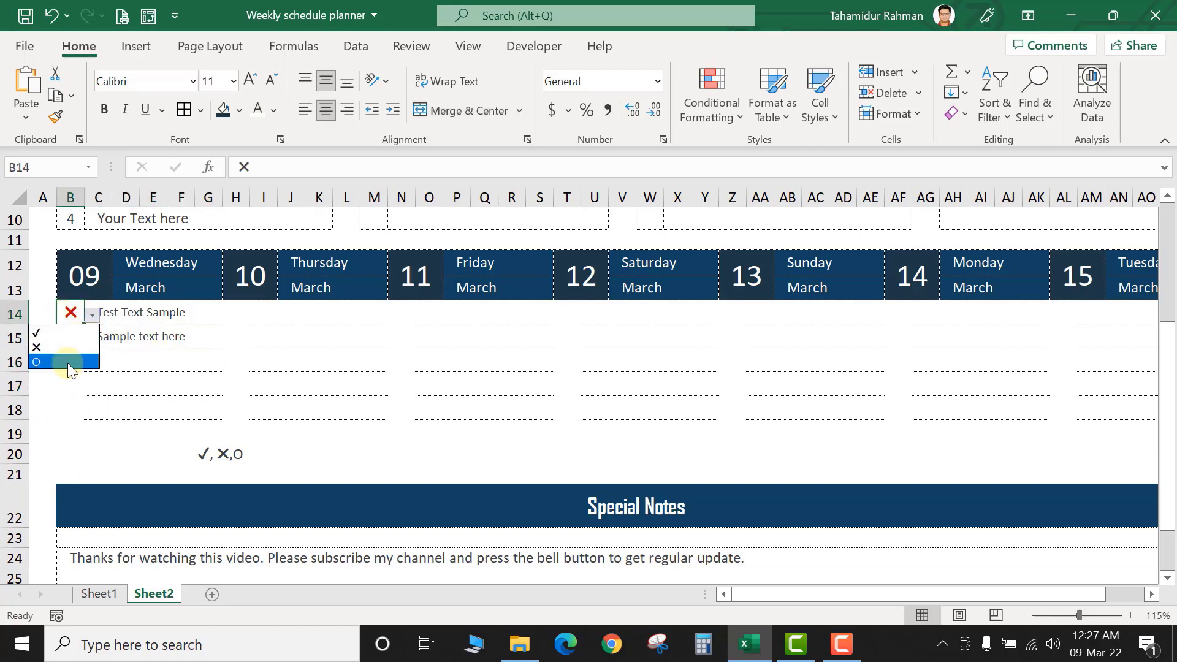
pyautogui.click(67, 363)
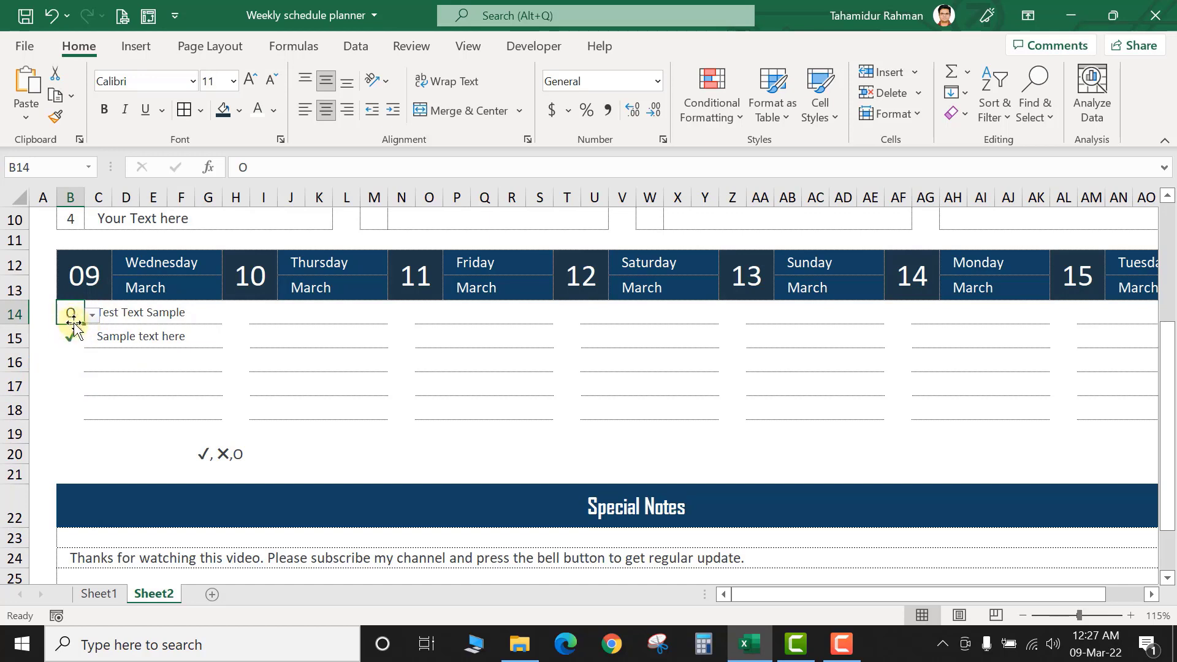
pyautogui.click(116, 313)
pyautogui.click(79, 315)
pyautogui.click(92, 315)
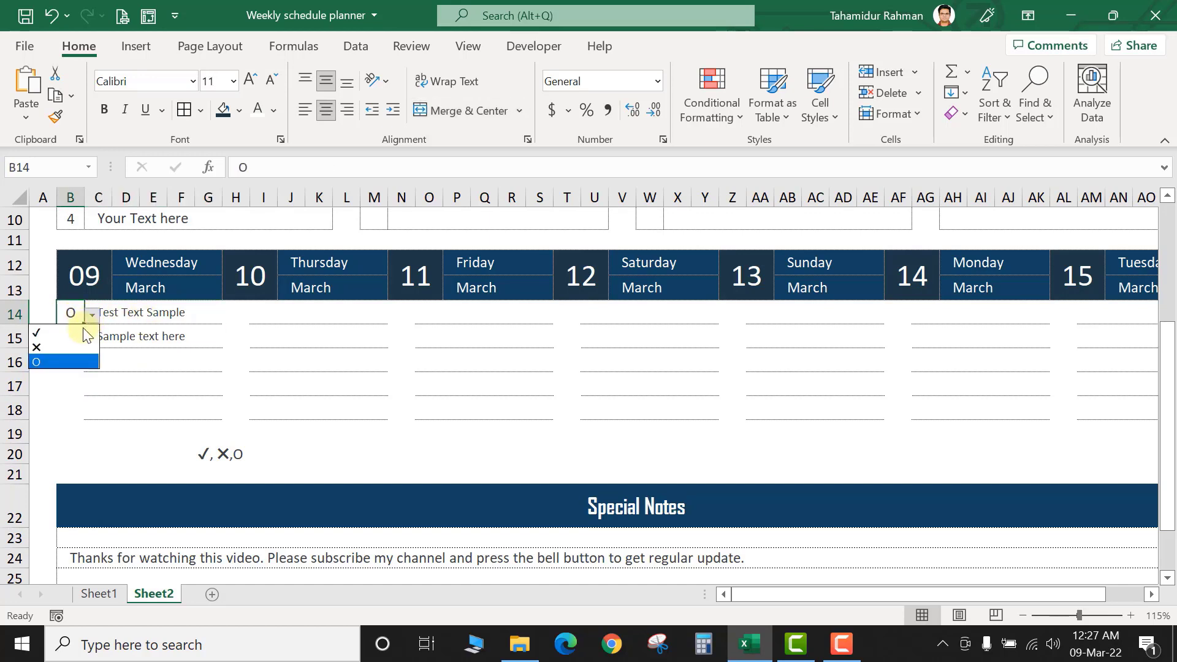
pyautogui.click(73, 333)
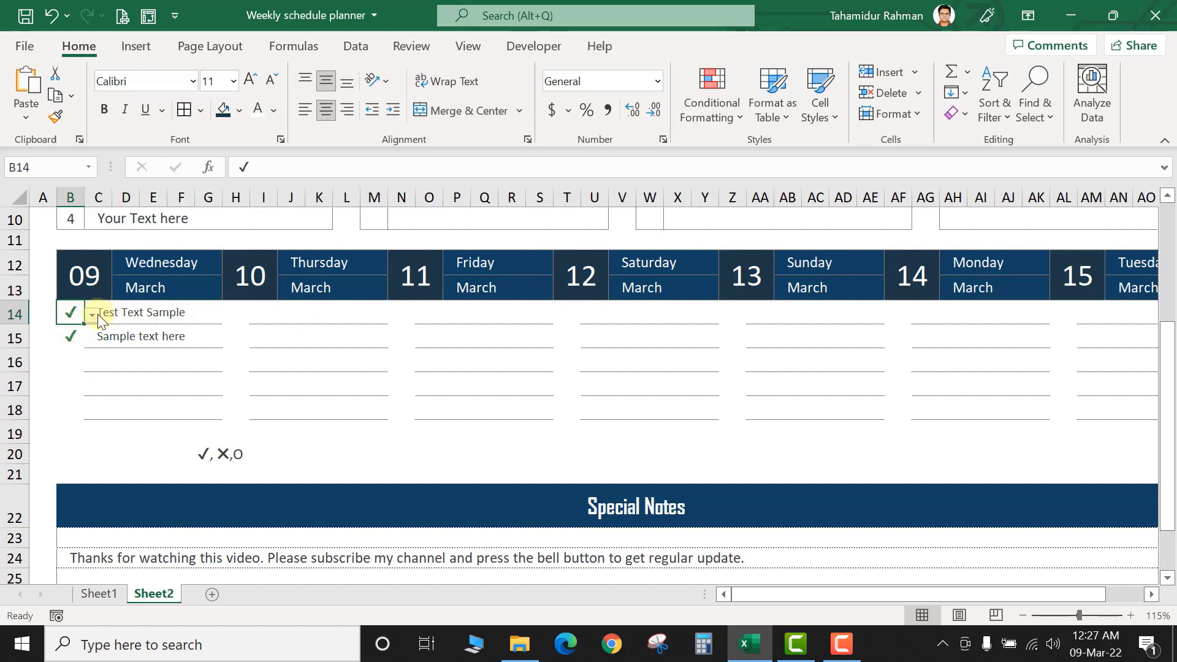
pyautogui.click(92, 315)
pyautogui.click(77, 348)
# On Sheet1, set status cells B15 and B18 to ✕ and compare the task text formatting with Sheet2
pyautogui.click(99, 593)
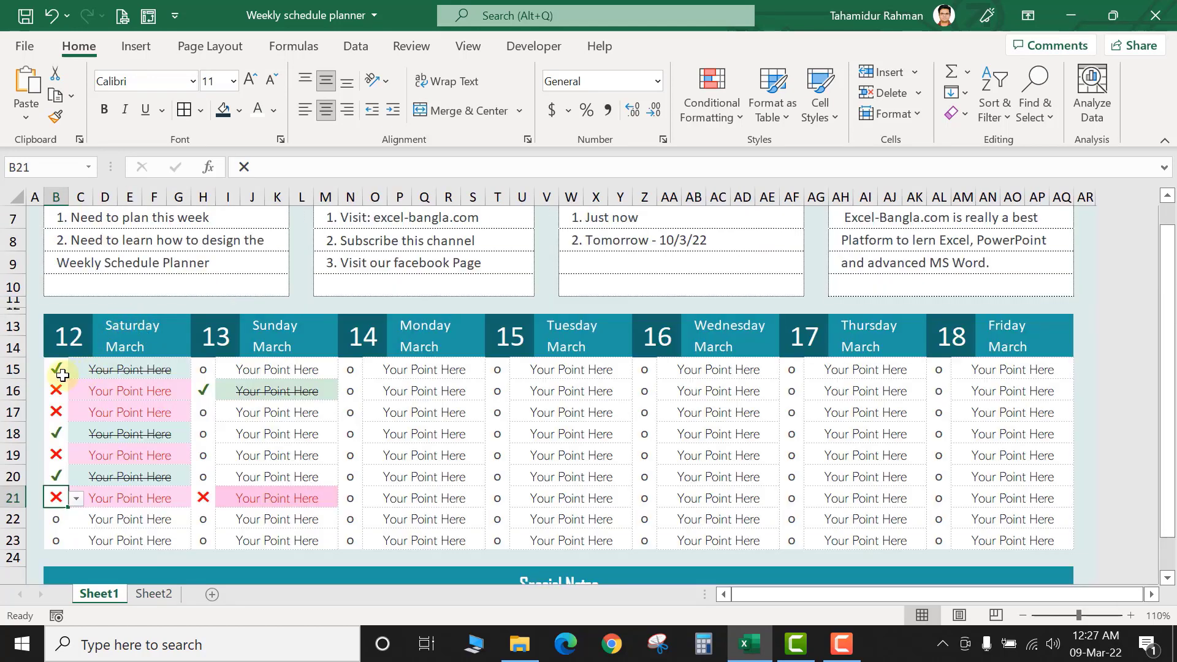
pyautogui.click(62, 374)
pyautogui.click(73, 372)
pyautogui.click(58, 399)
pyautogui.click(59, 393)
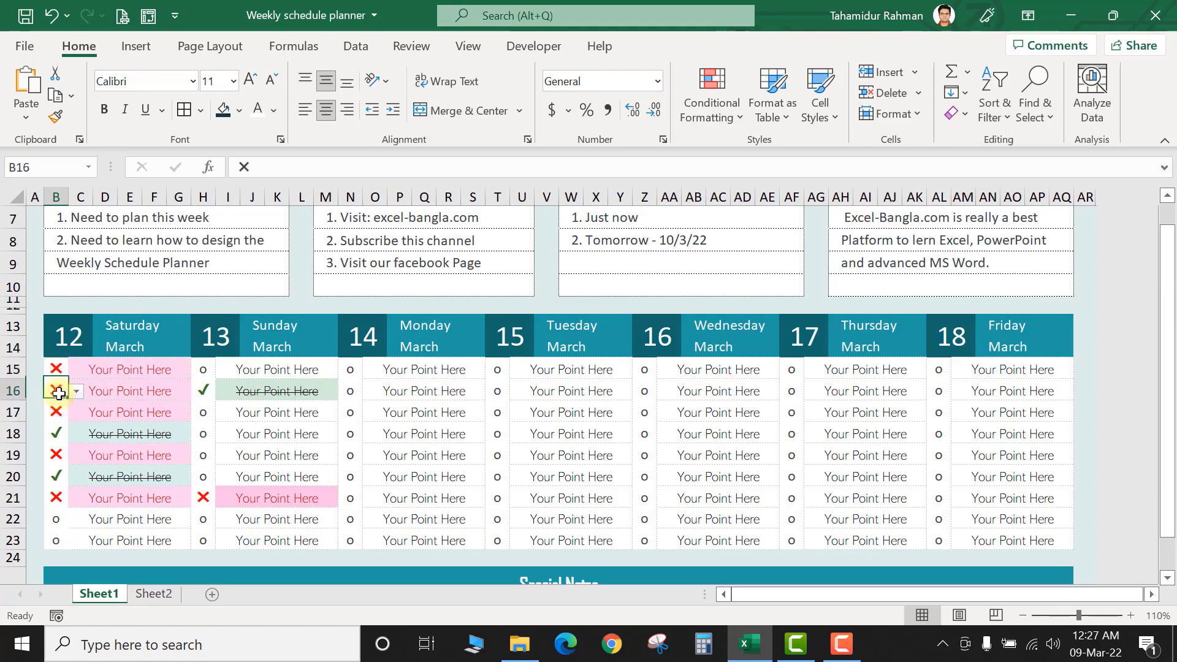
pyautogui.click(57, 433)
pyautogui.click(76, 433)
pyautogui.click(58, 461)
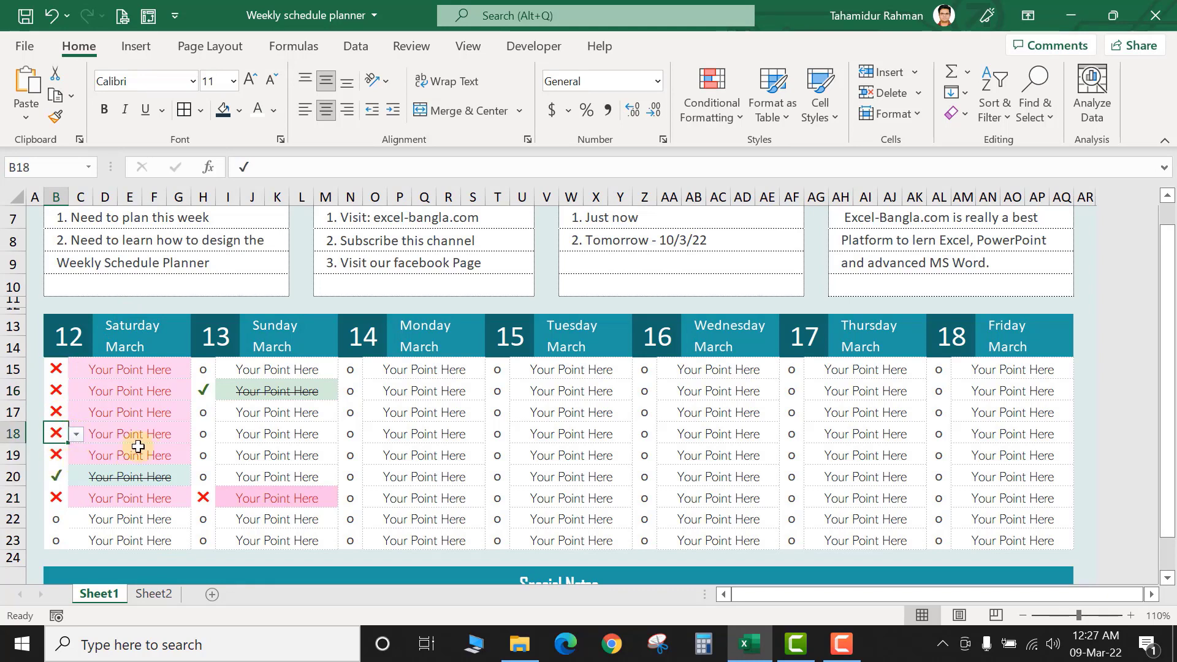
pyautogui.click(155, 594)
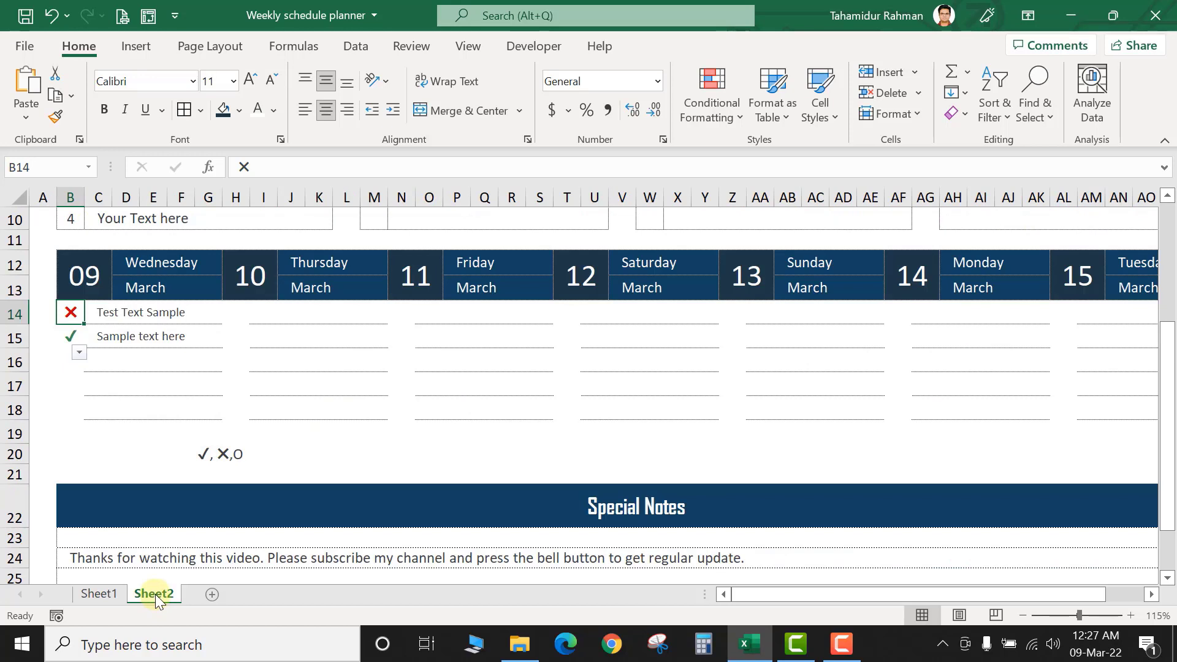
pyautogui.click(101, 593)
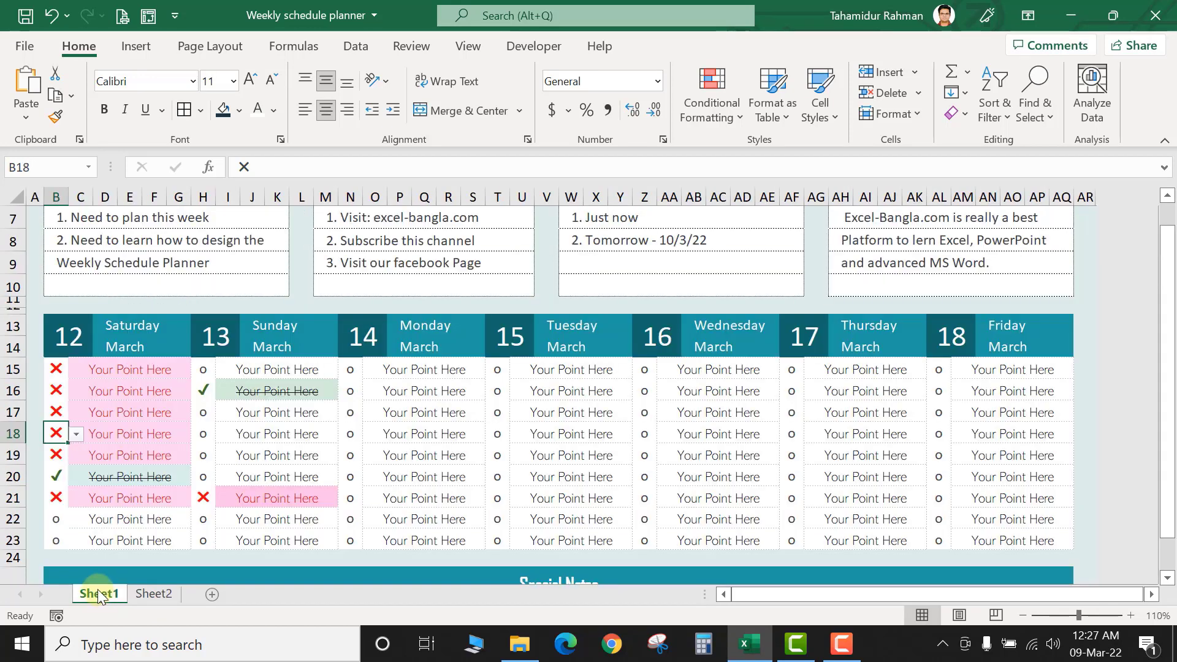
pyautogui.click(150, 593)
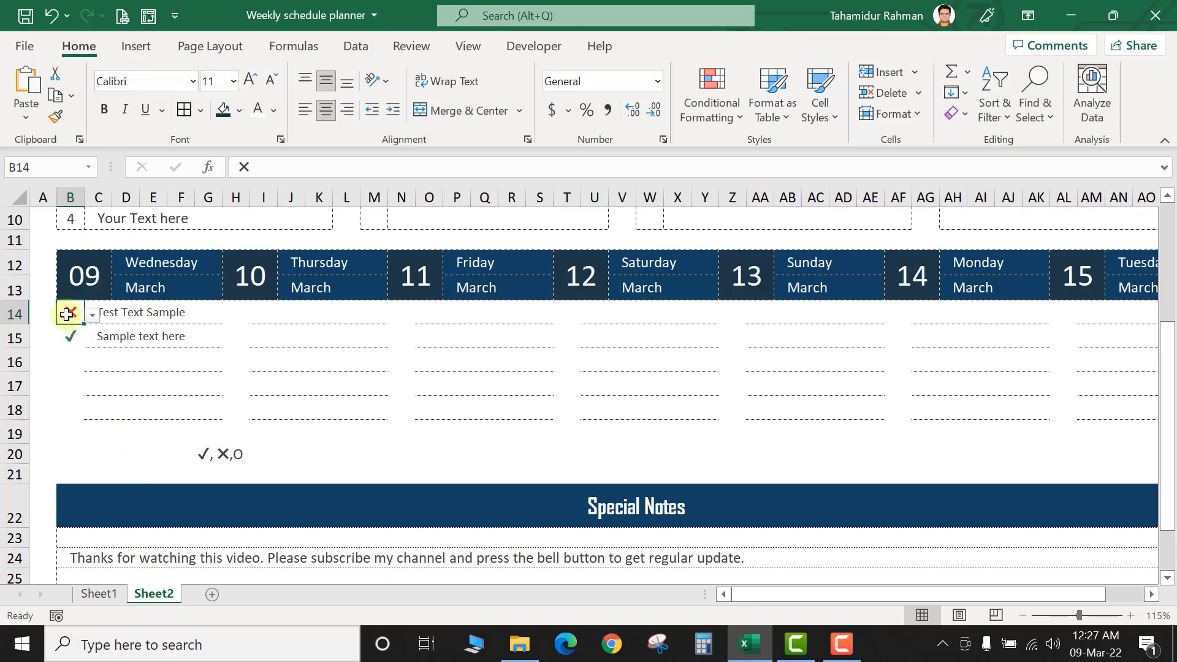
# Enter the test formula =B14="✓" in cell I15 of Sheet2
pyautogui.click(293, 456)
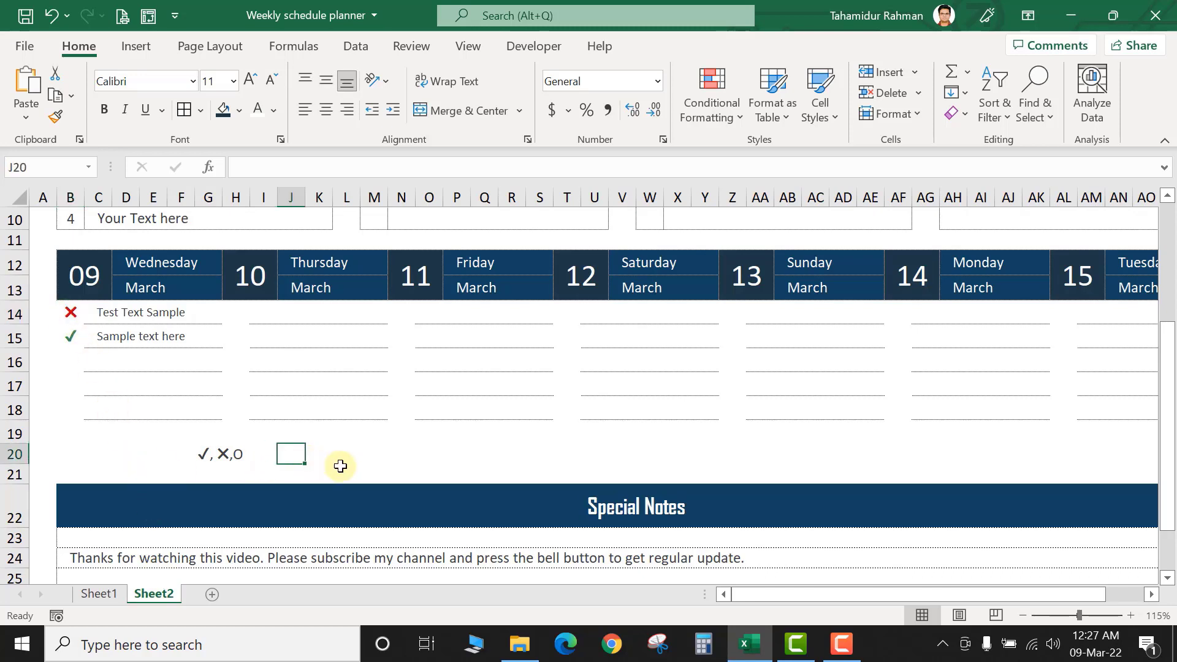
pyautogui.click(71, 318)
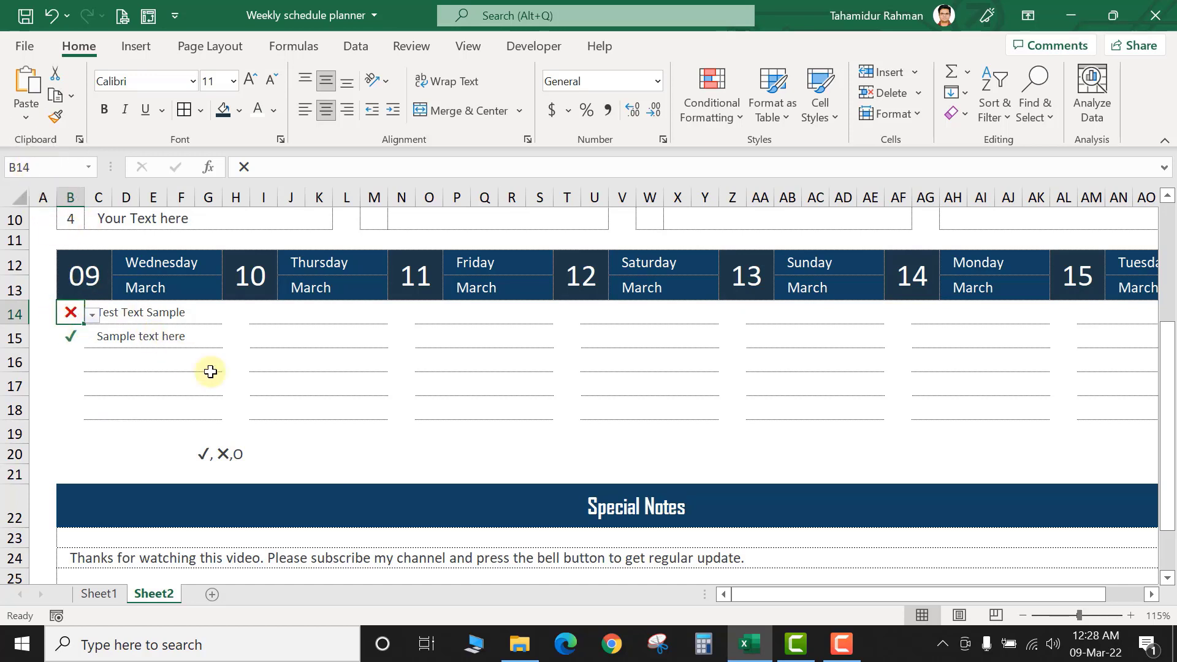
pyautogui.click(273, 345)
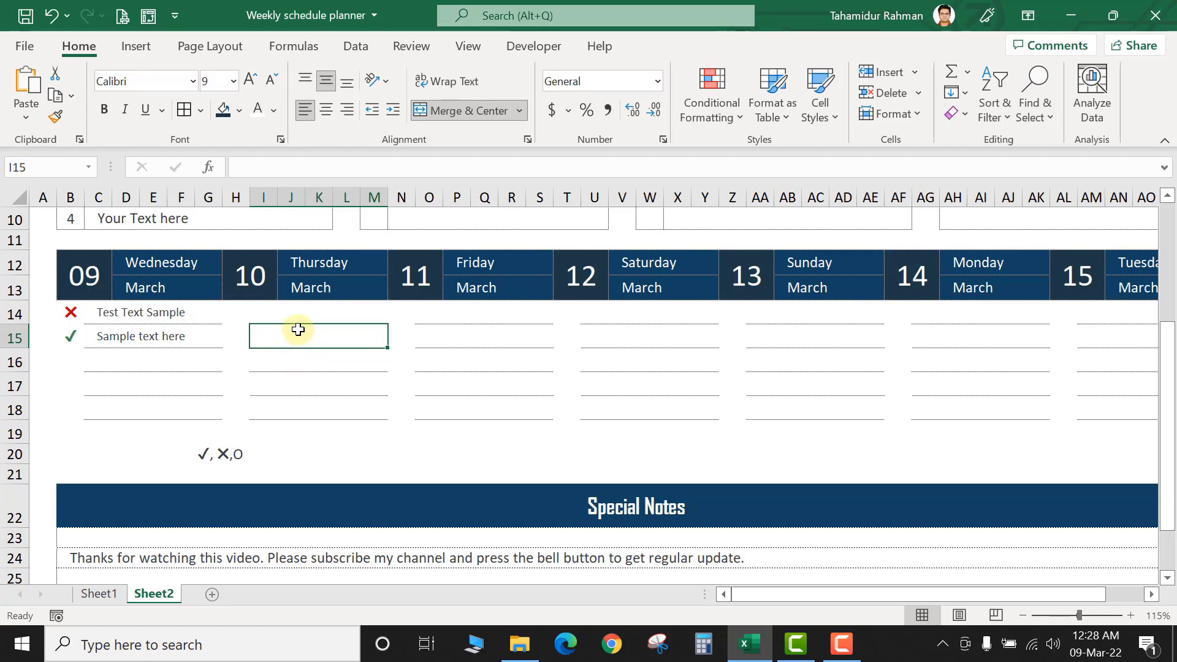
pyautogui.write('=')
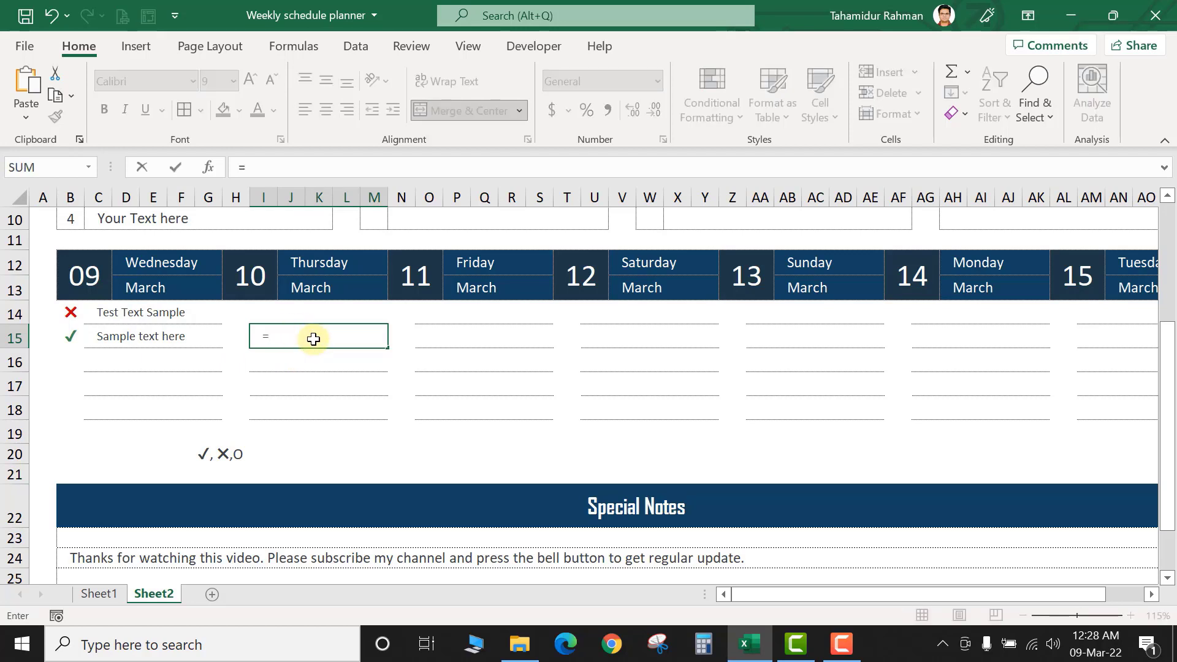
pyautogui.click(70, 311)
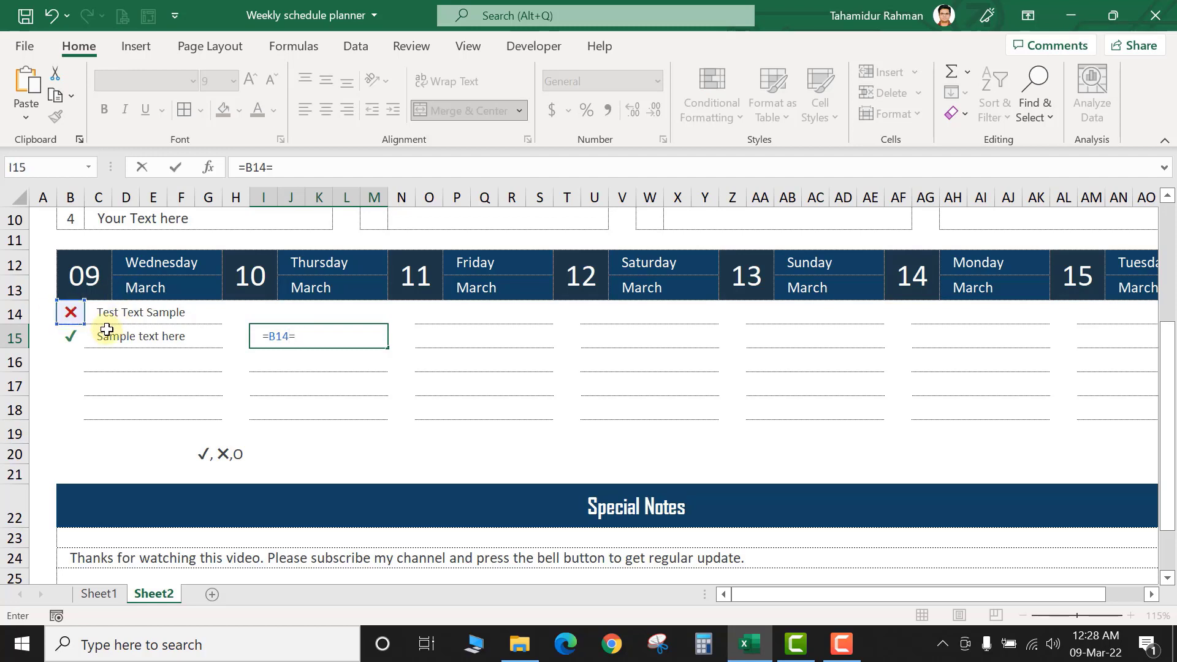
pyautogui.write('✓, ✕,O')
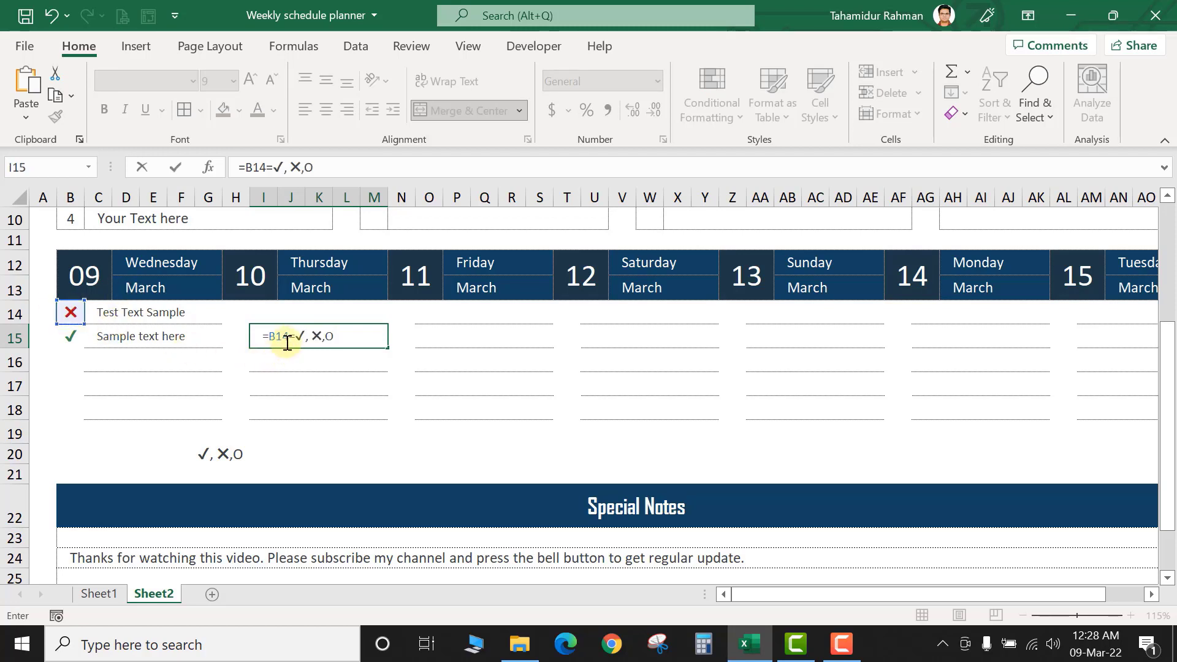
pyautogui.write('"')
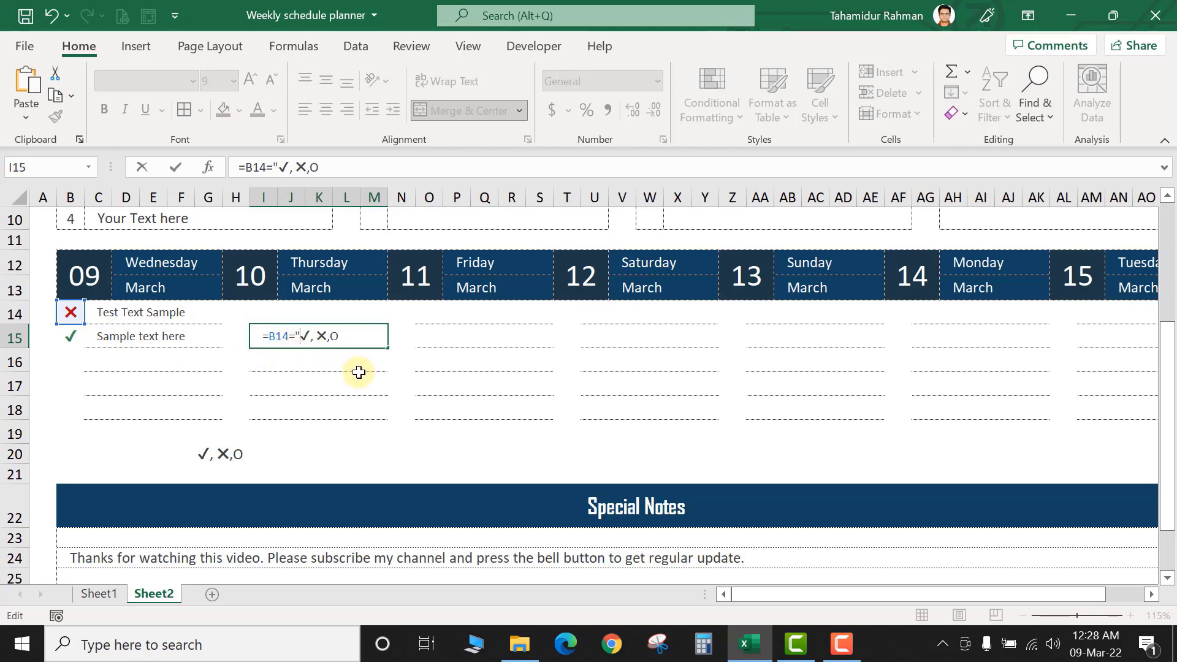
pyautogui.moveTo(313, 338); pyautogui.dragTo(386, 336)
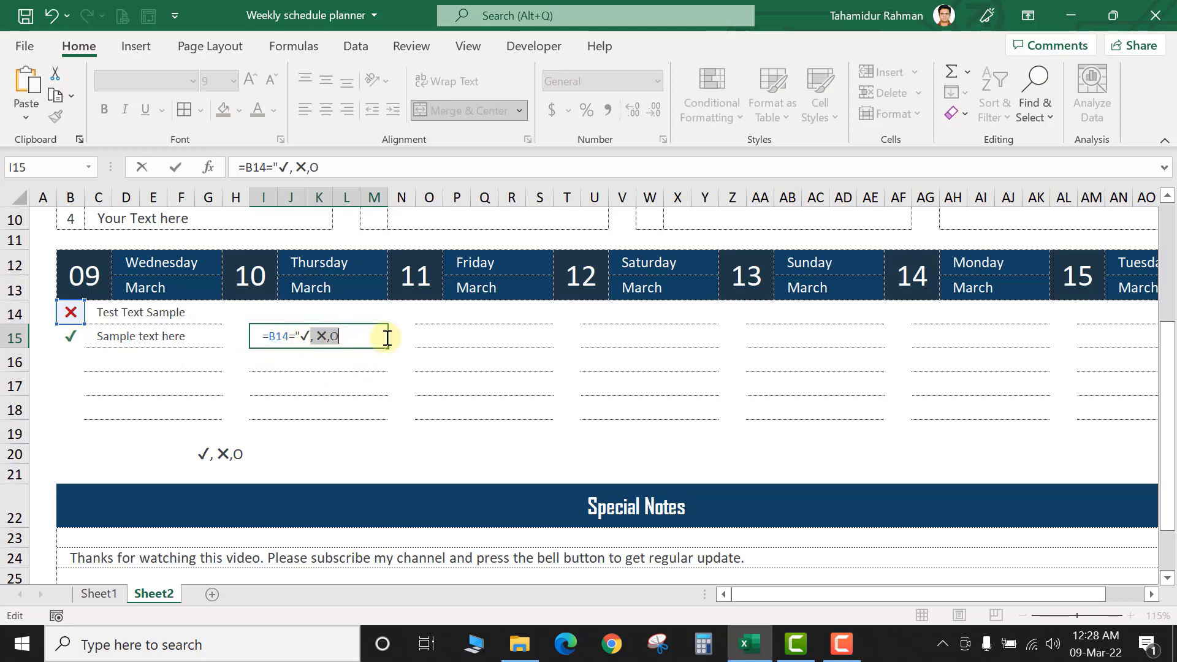
pyautogui.press('BackSpace')
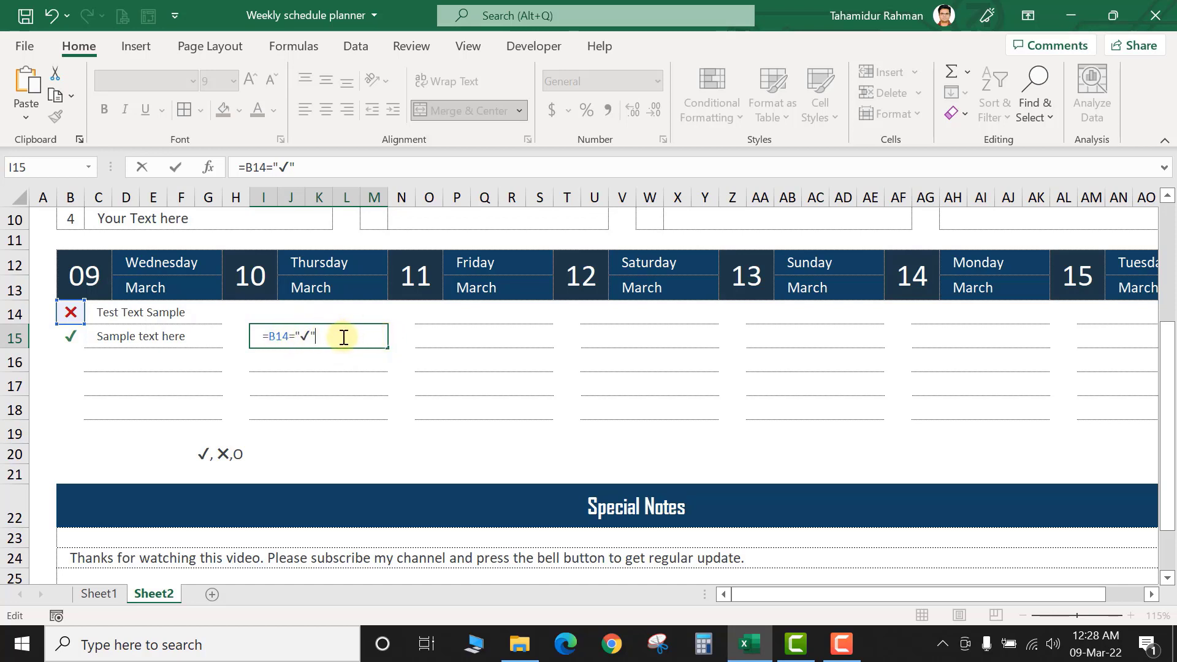
pyautogui.press('Return')
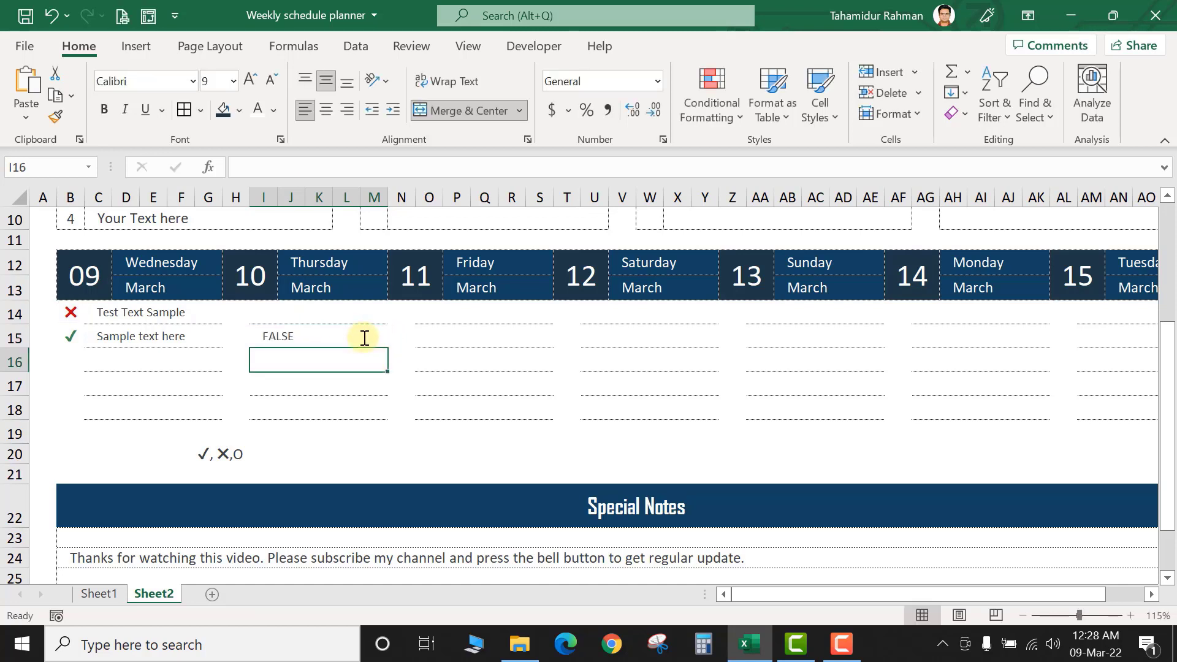
# Set status cell B14 to ✓ to check the test formula in I15
pyautogui.click(325, 337)
pyautogui.click(320, 337)
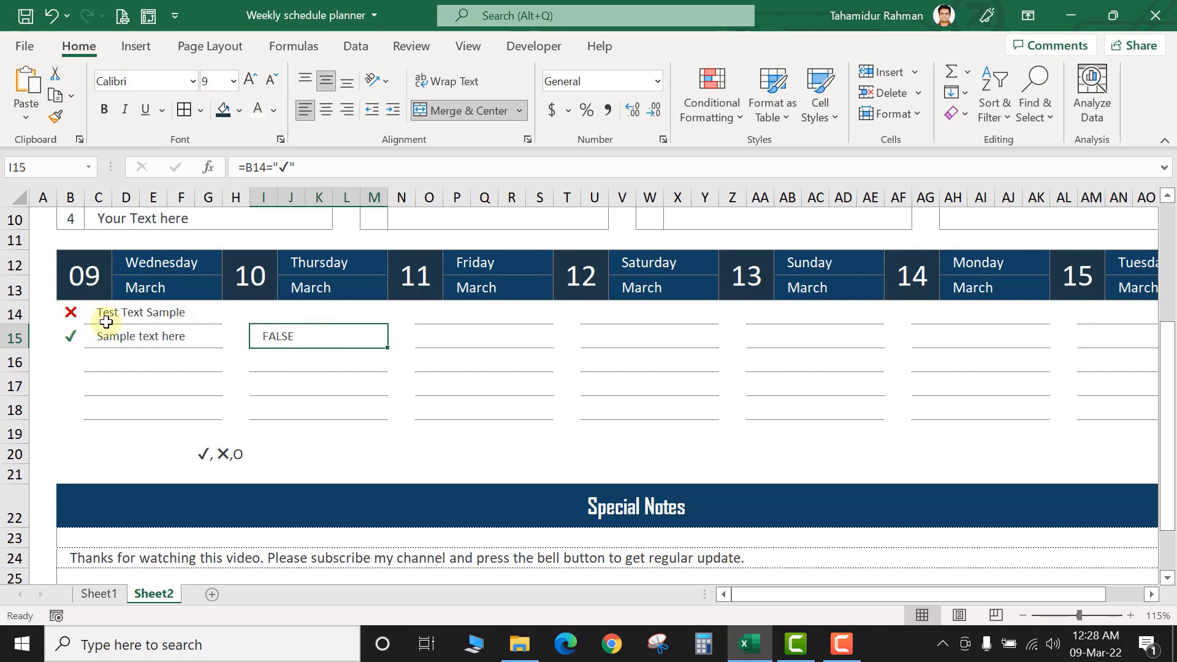
pyautogui.click(69, 315)
pyautogui.click(92, 315)
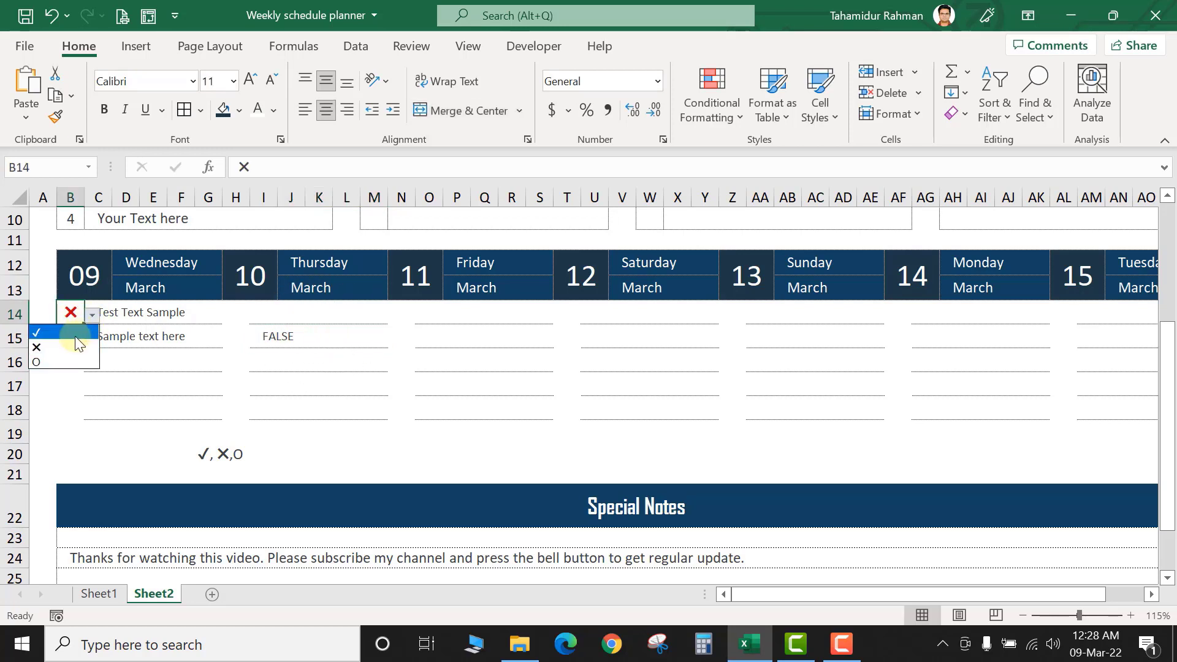
pyautogui.click(71, 331)
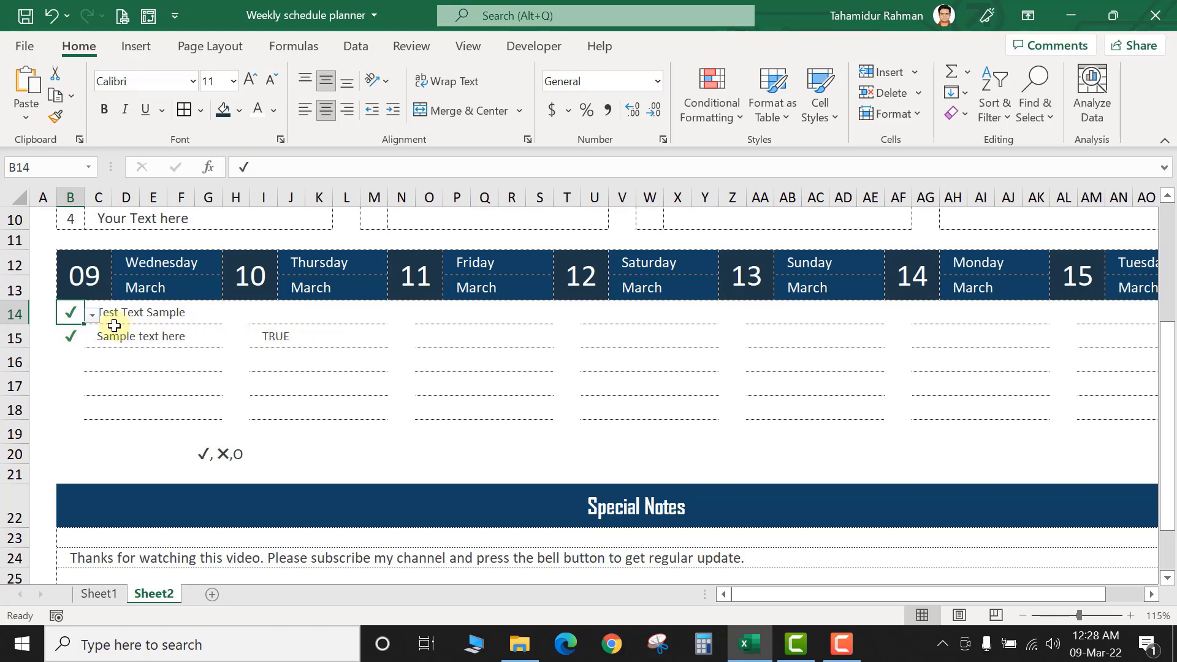
pyautogui.click(92, 315)
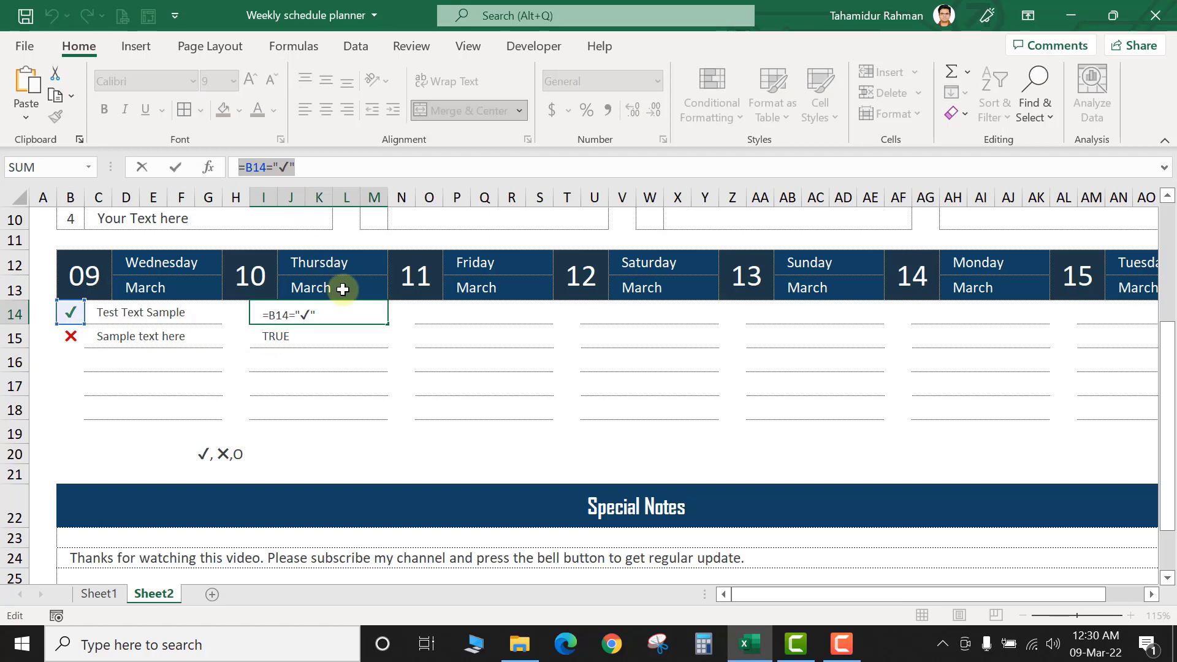
# Start a formula-based conditional formatting rule for task cells C14:G18 using the test formula from I14, =B14="✓"
pyautogui.moveTo(339, 166); pyautogui.dragTo(152, 163)
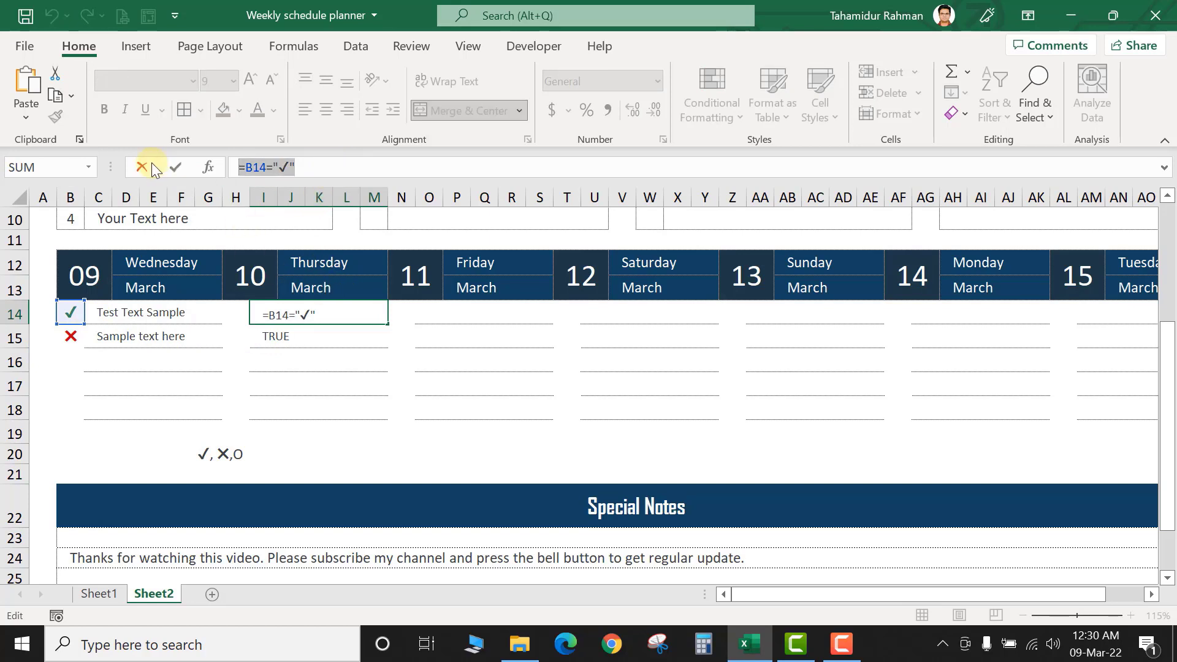
pyautogui.click(146, 163)
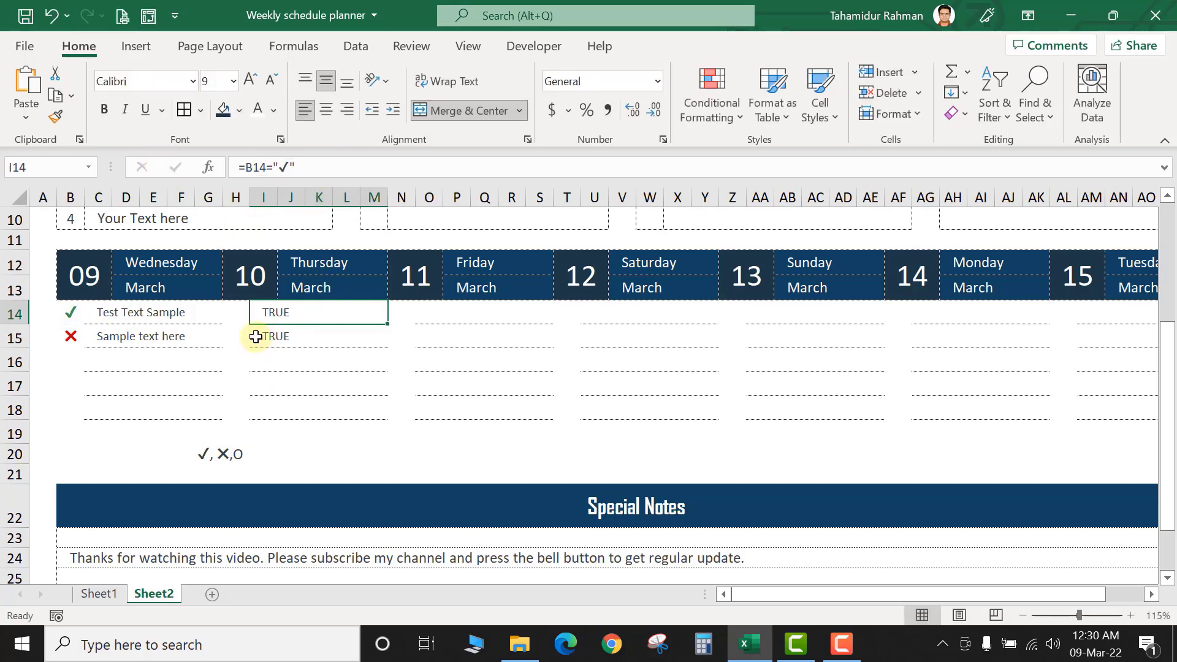
pyautogui.moveTo(157, 315); pyautogui.dragTo(172, 401)
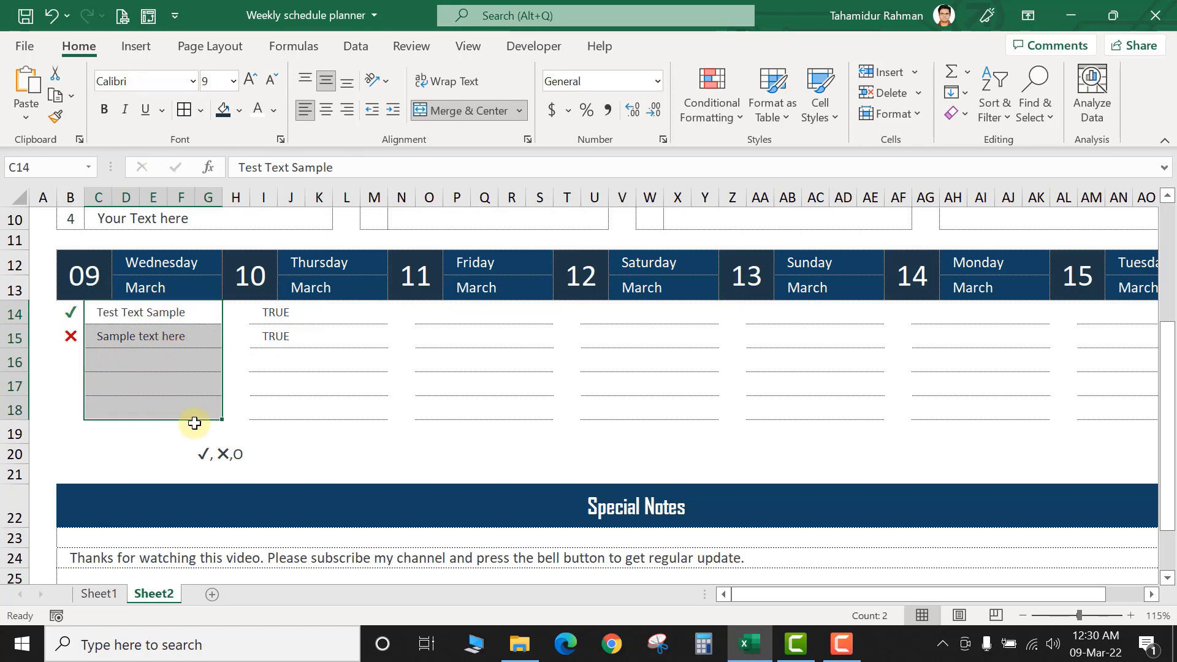
pyautogui.click(732, 116)
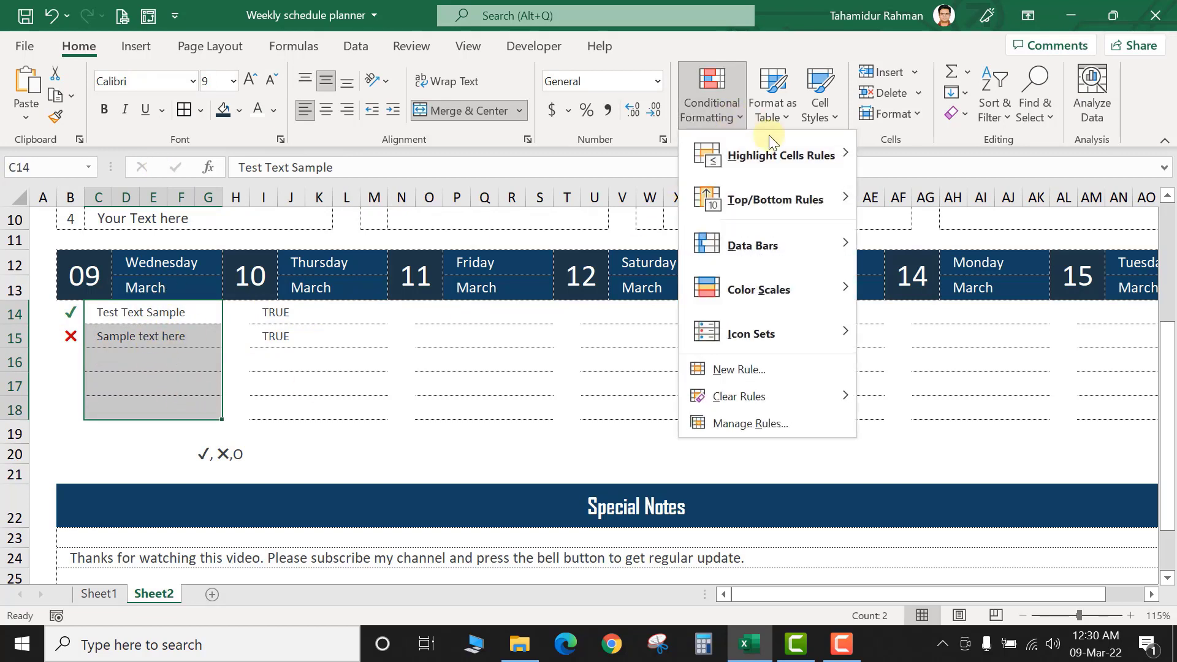
pyautogui.click(771, 365)
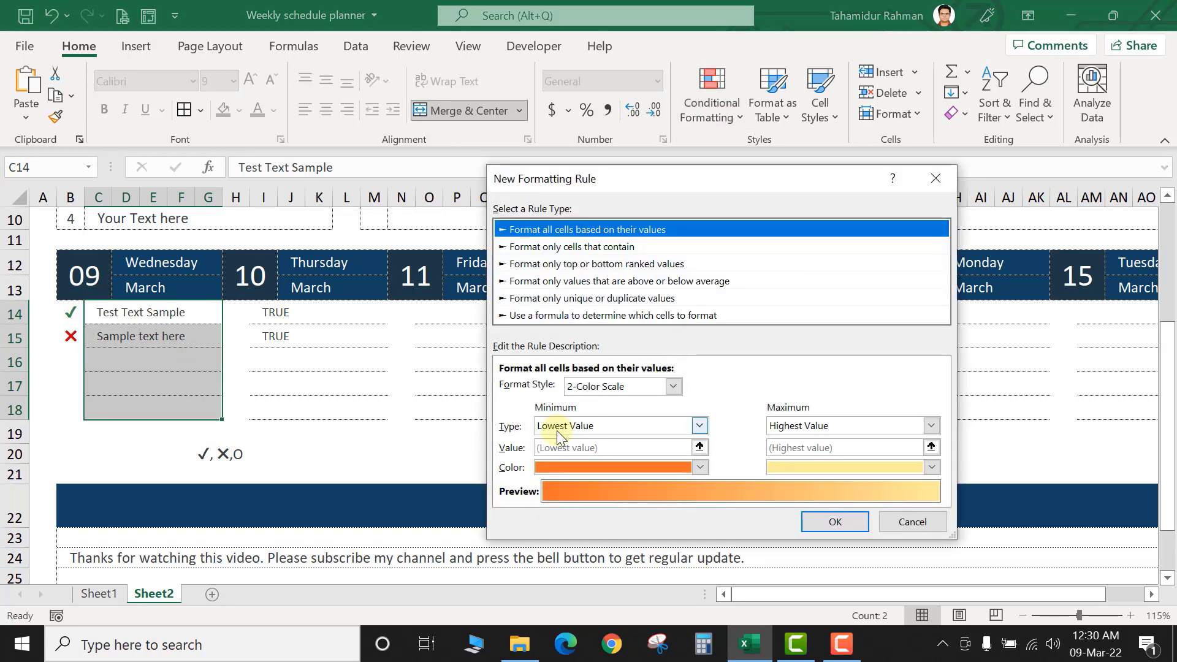
pyautogui.click(542, 317)
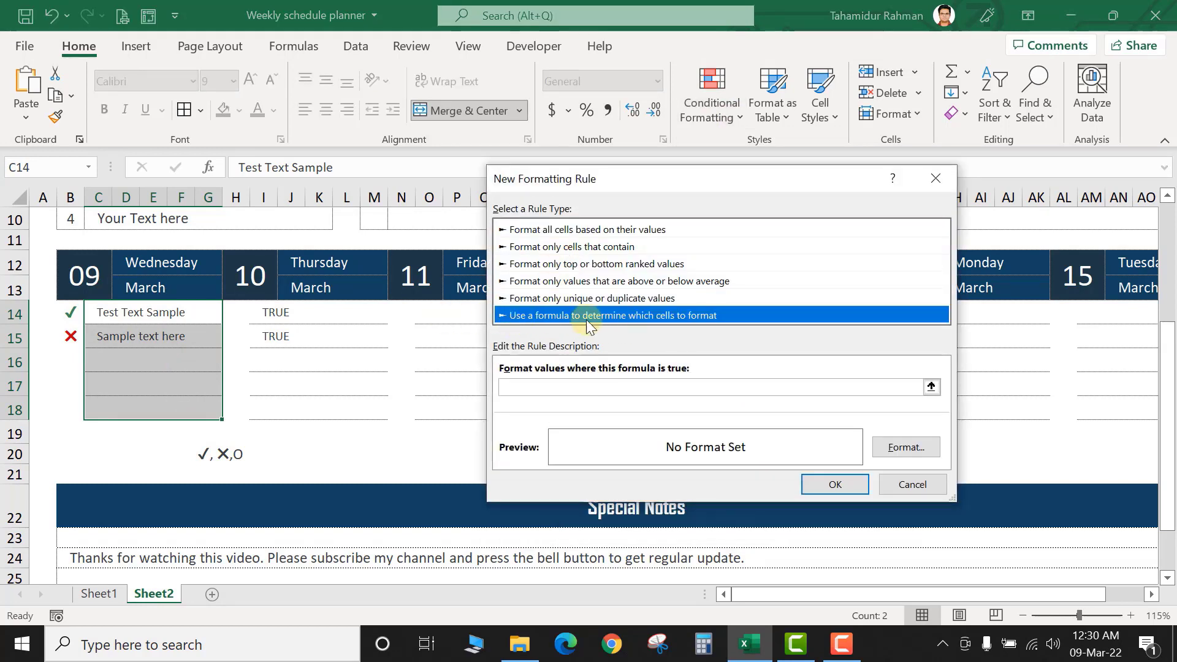
pyautogui.click(602, 388)
pyautogui.write('=B14="✓"')
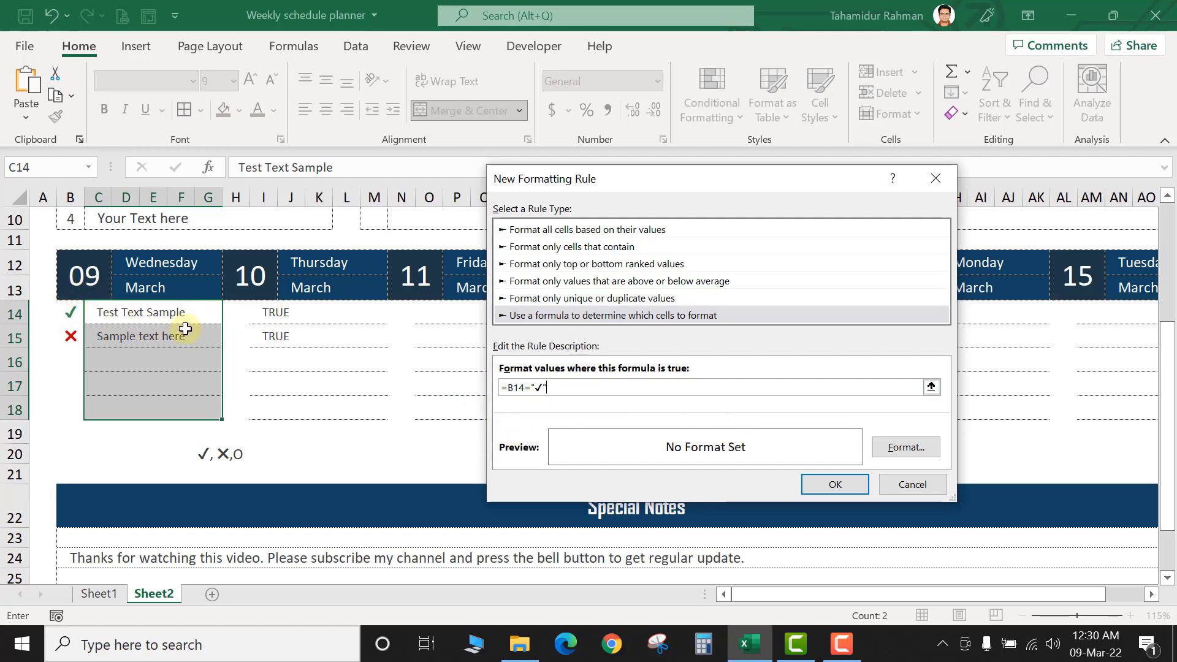
# Give the ✓ rule strikethrough text in a teal theme colour and apply it
pyautogui.click(929, 454)
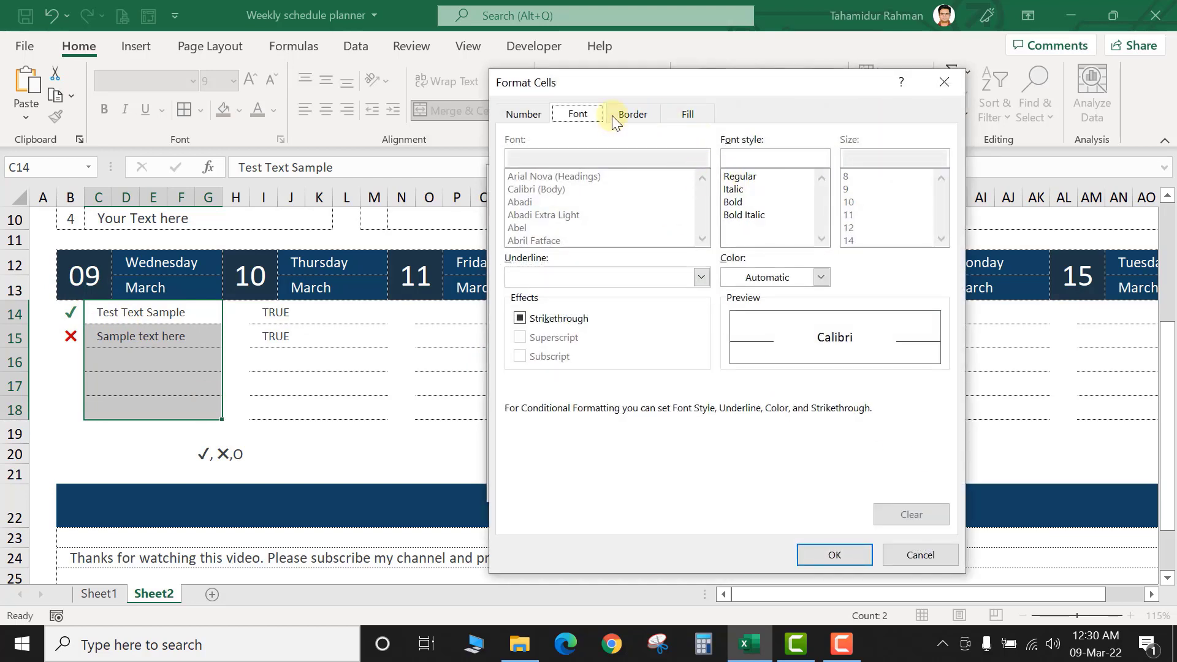
pyautogui.click(531, 320)
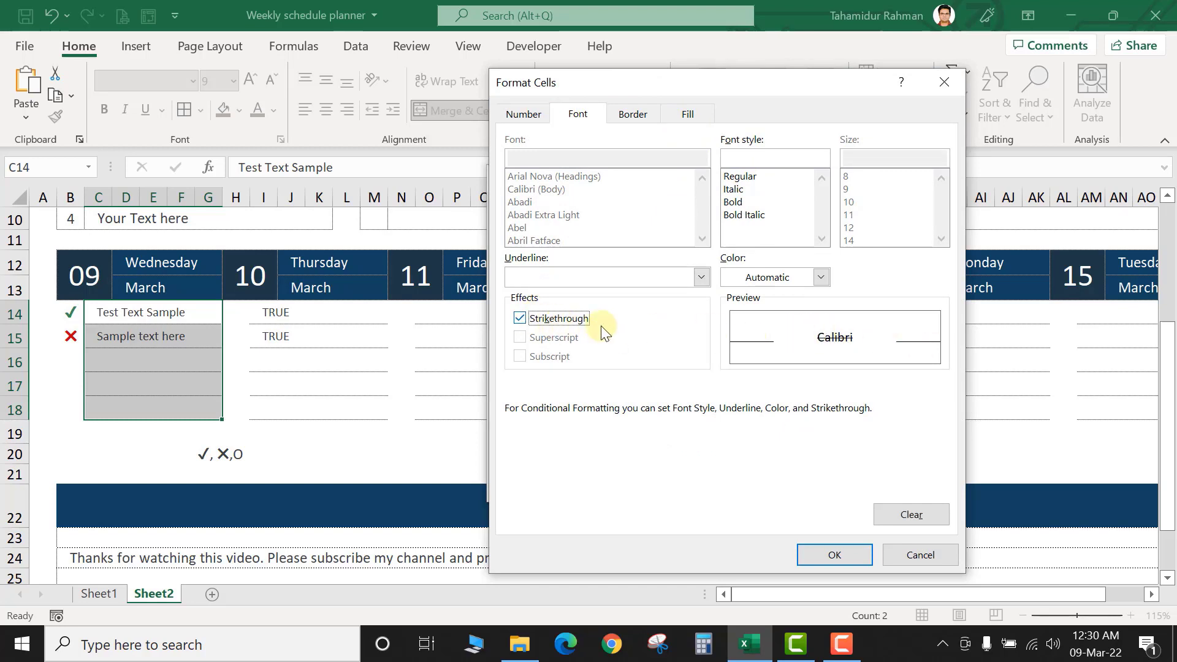
pyautogui.click(782, 281)
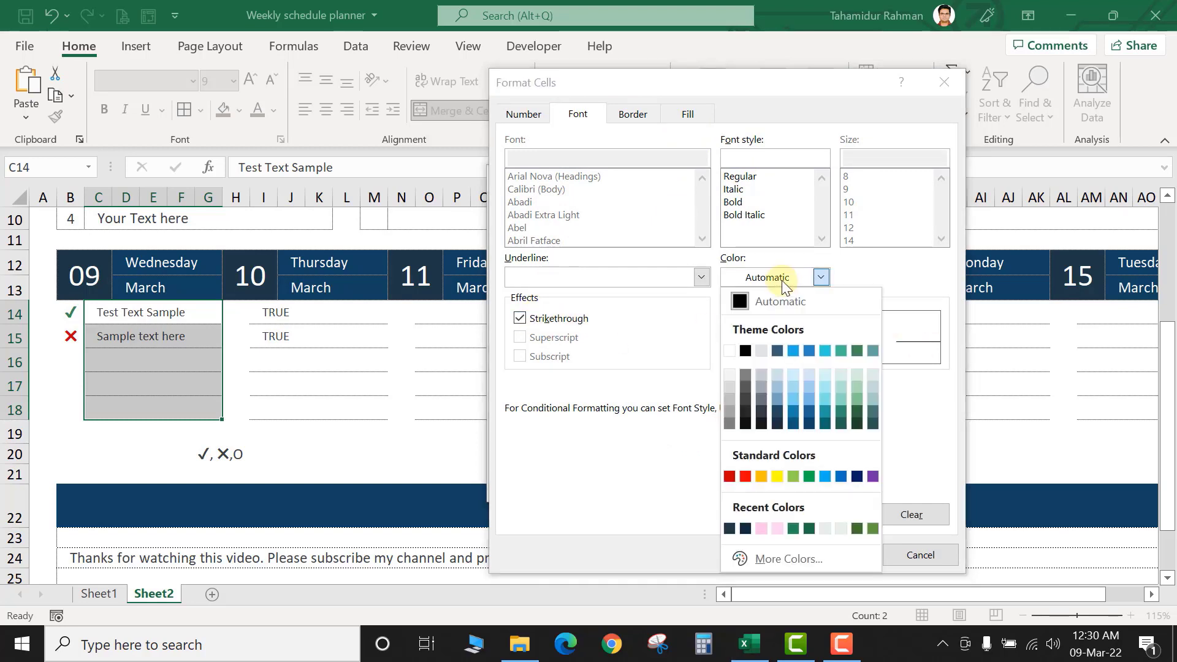
pyautogui.click(837, 350)
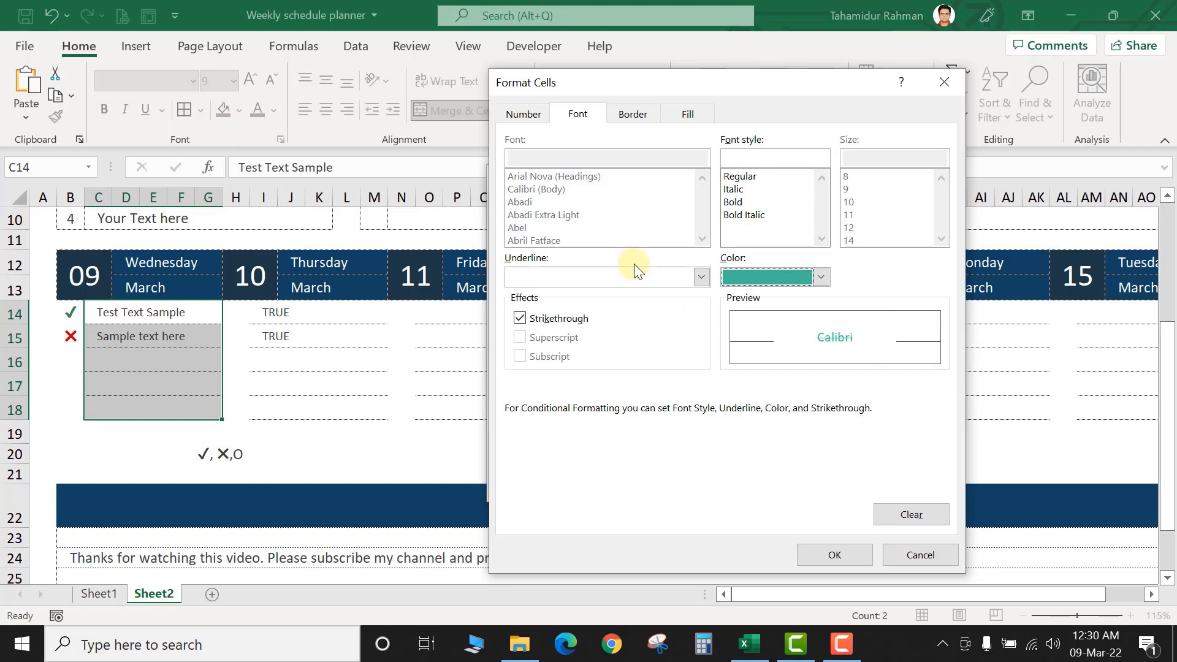
pyautogui.click(850, 560)
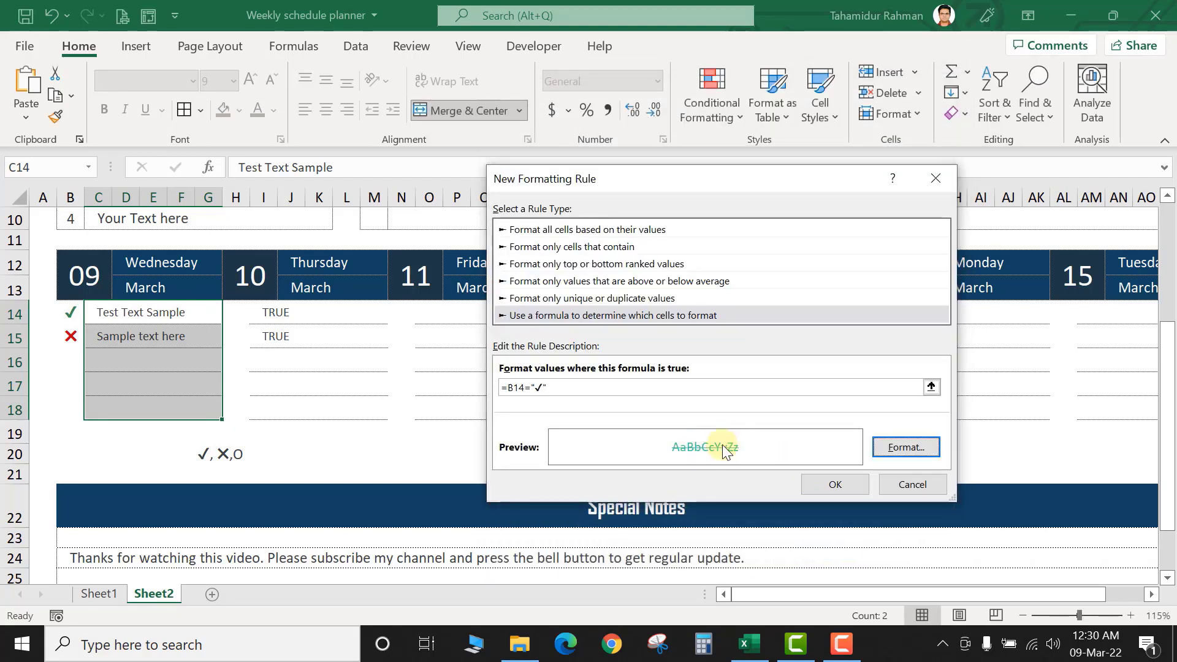
pyautogui.click(824, 488)
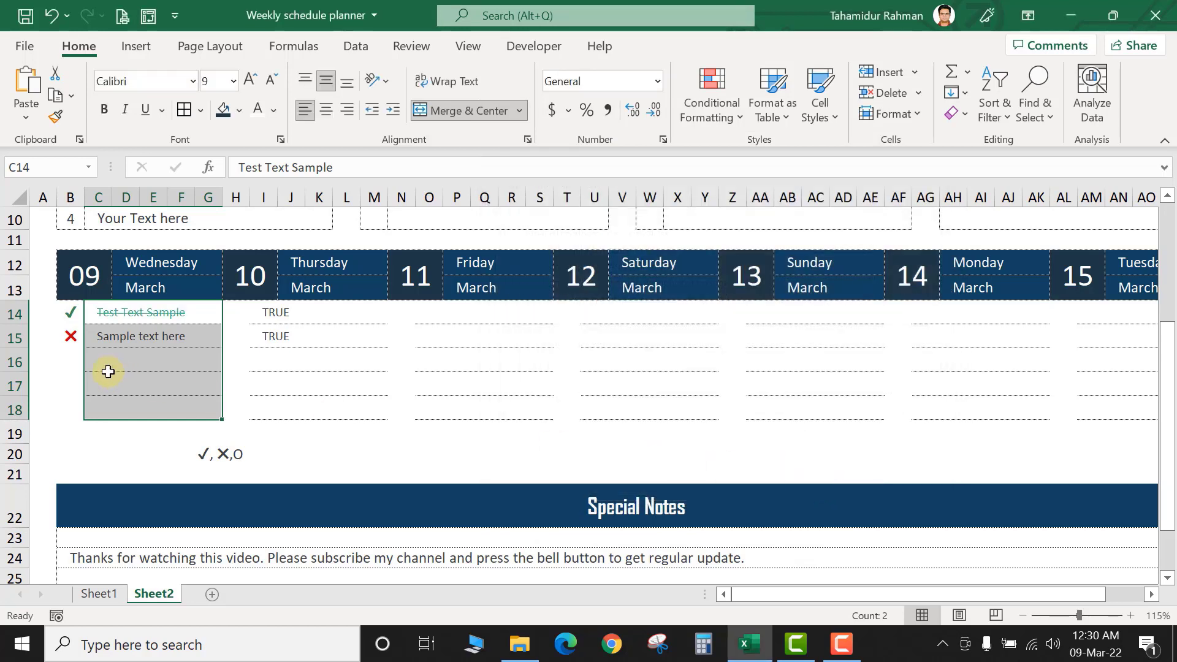
# Test the rule by setting status cell B14 to ✕ and then back to ✓
pyautogui.click(71, 315)
pyautogui.click(92, 315)
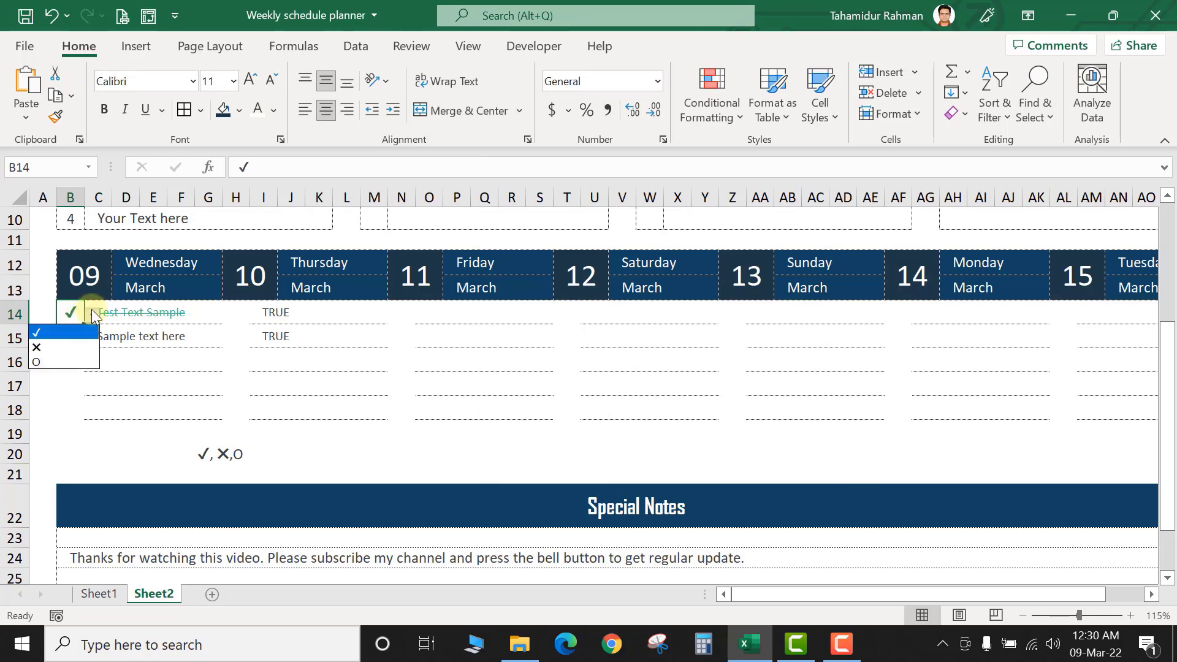
pyautogui.click(66, 342)
pyautogui.click(163, 313)
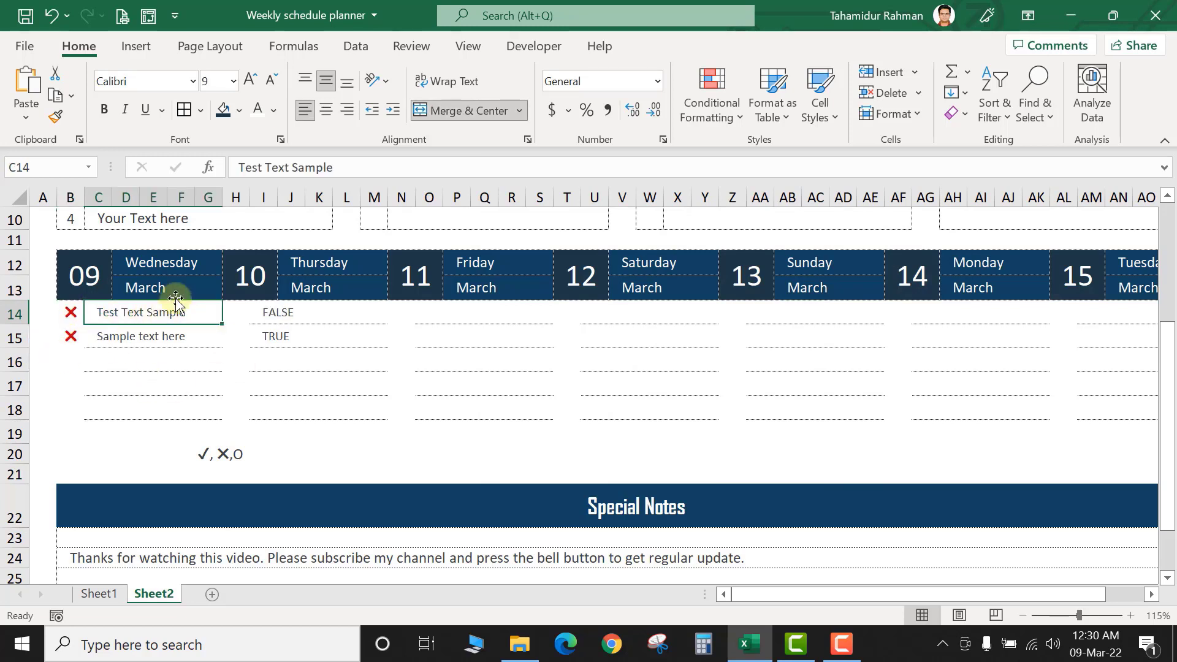
pyautogui.click(74, 312)
pyautogui.click(92, 314)
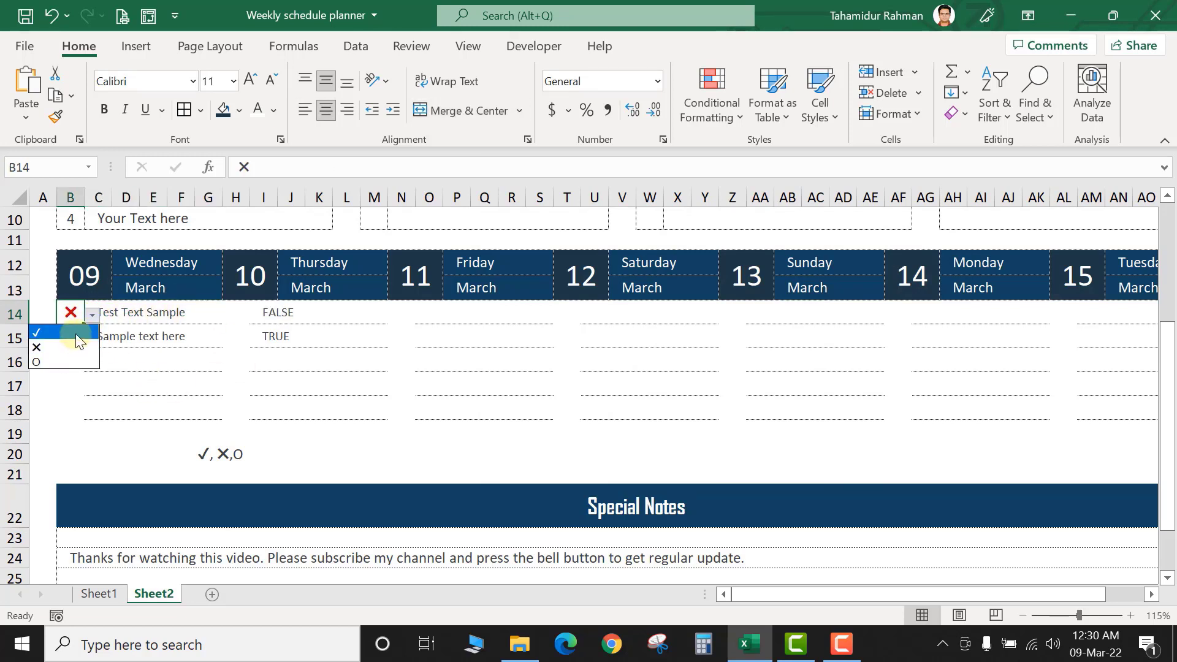
pyautogui.click(76, 333)
pyautogui.click(163, 337)
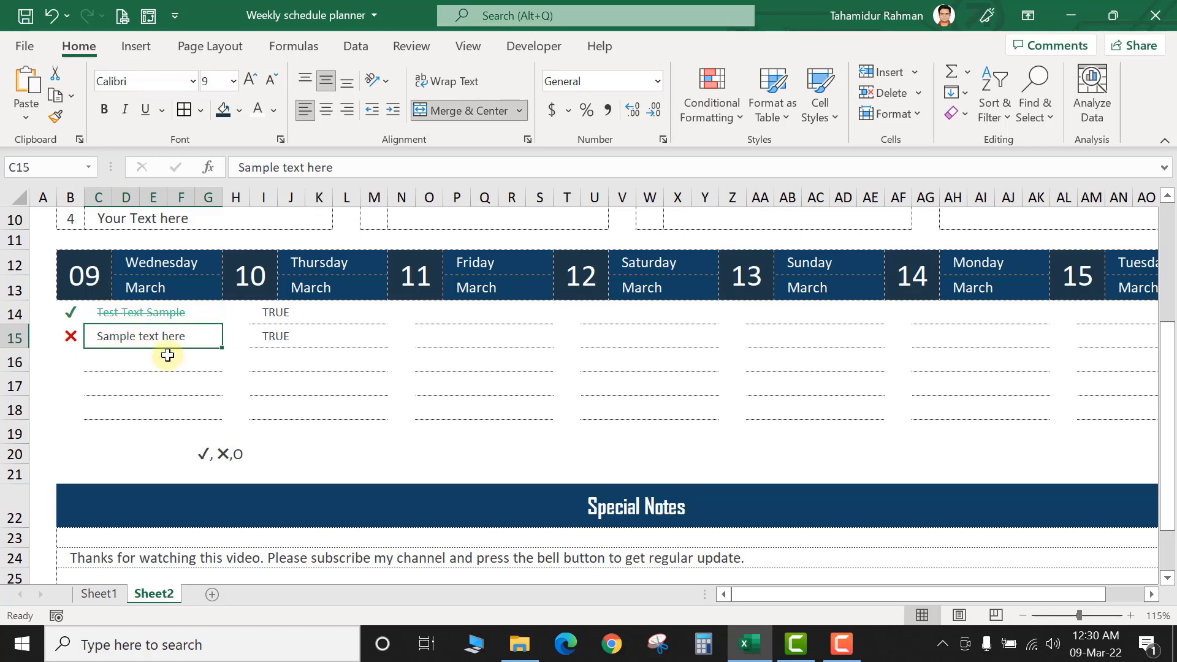
# Start a second formula-based conditional formatting rule for C14:G18 using the test formula from I15, =B15="✕"
pyautogui.moveTo(293, 316); pyautogui.dragTo(288, 341)
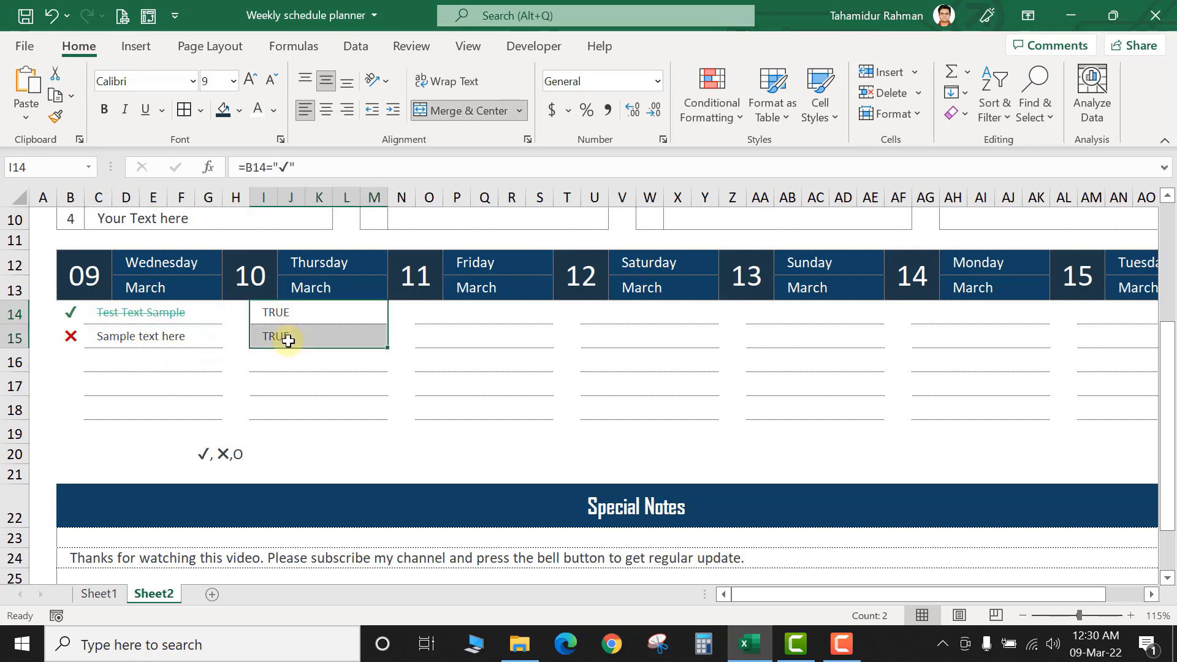
pyautogui.click(289, 341)
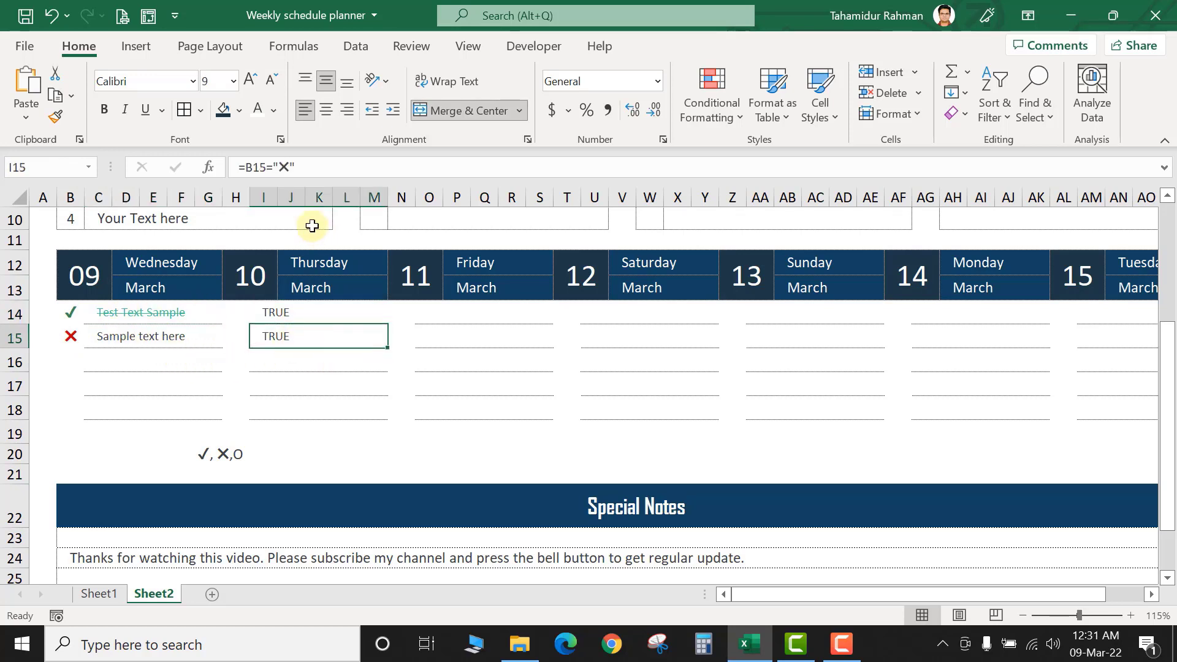
pyautogui.moveTo(296, 168); pyautogui.dragTo(202, 165)
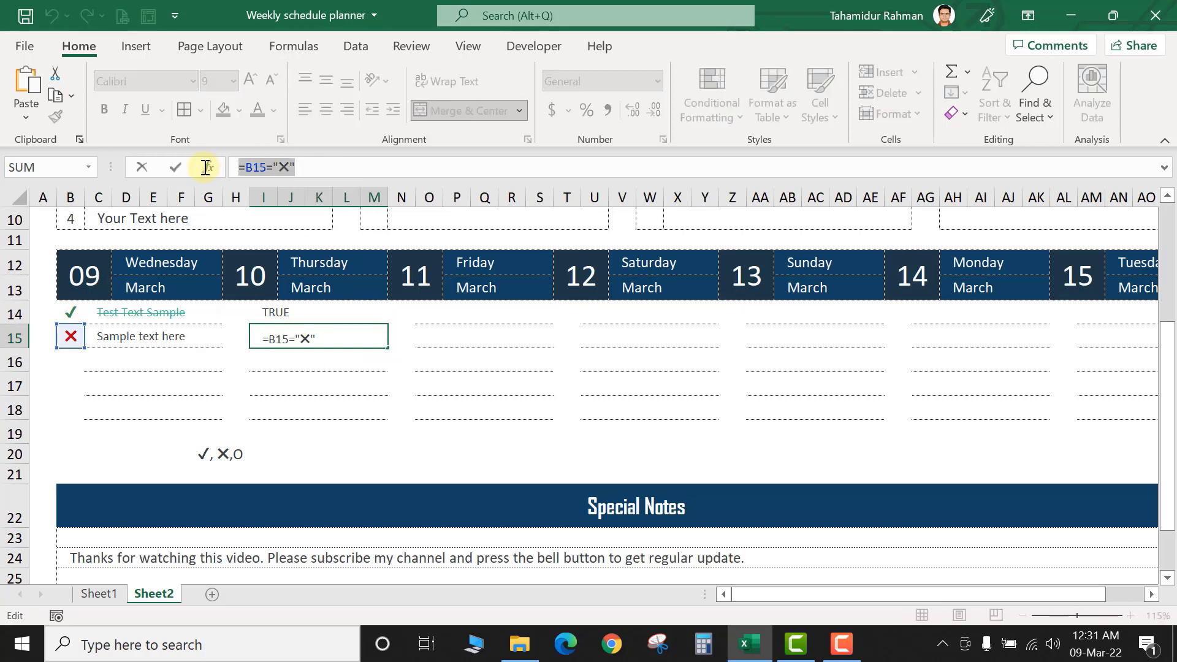
pyautogui.press('Escape')
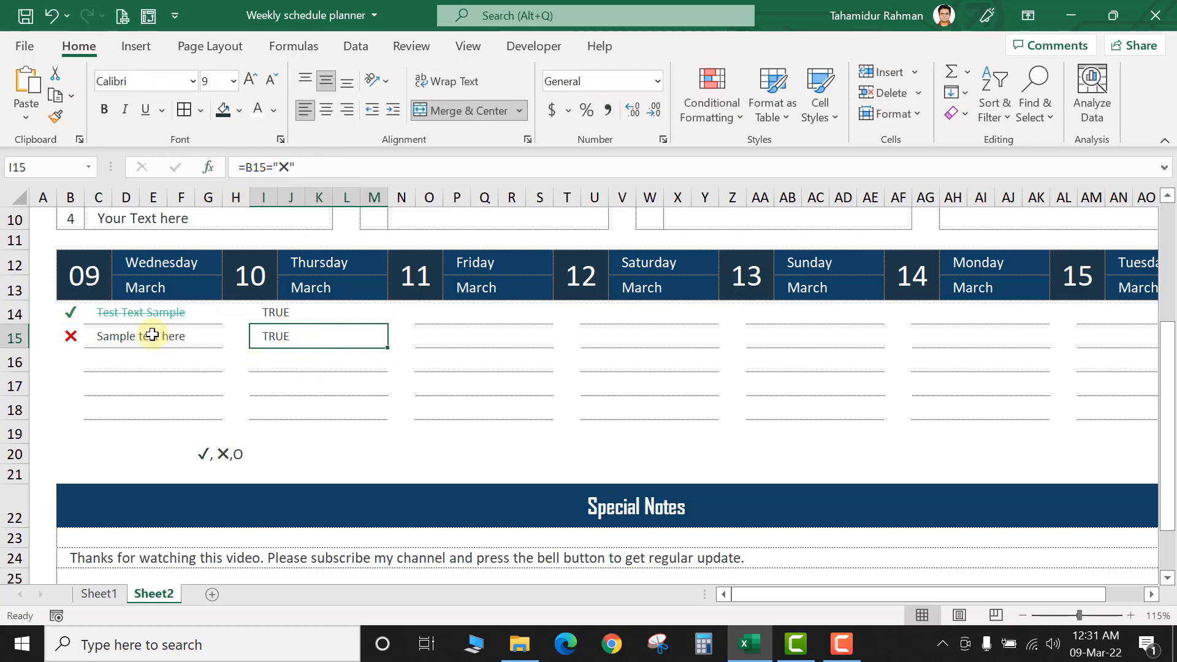
pyautogui.moveTo(157, 313); pyautogui.dragTo(166, 408)
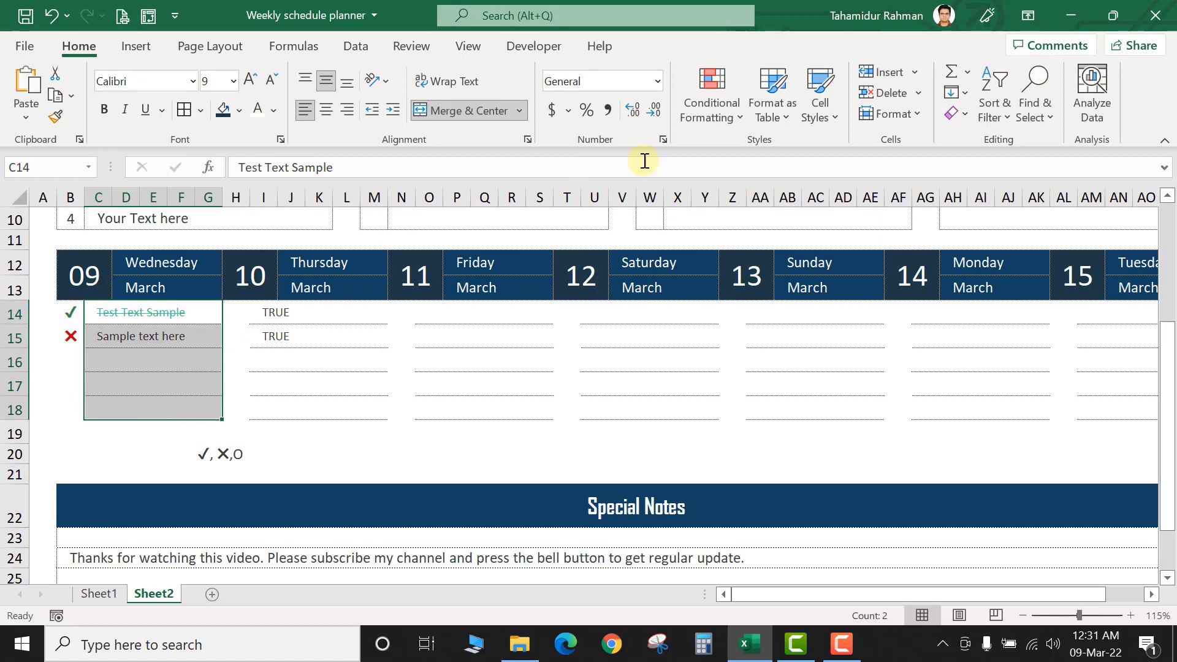
pyautogui.click(711, 109)
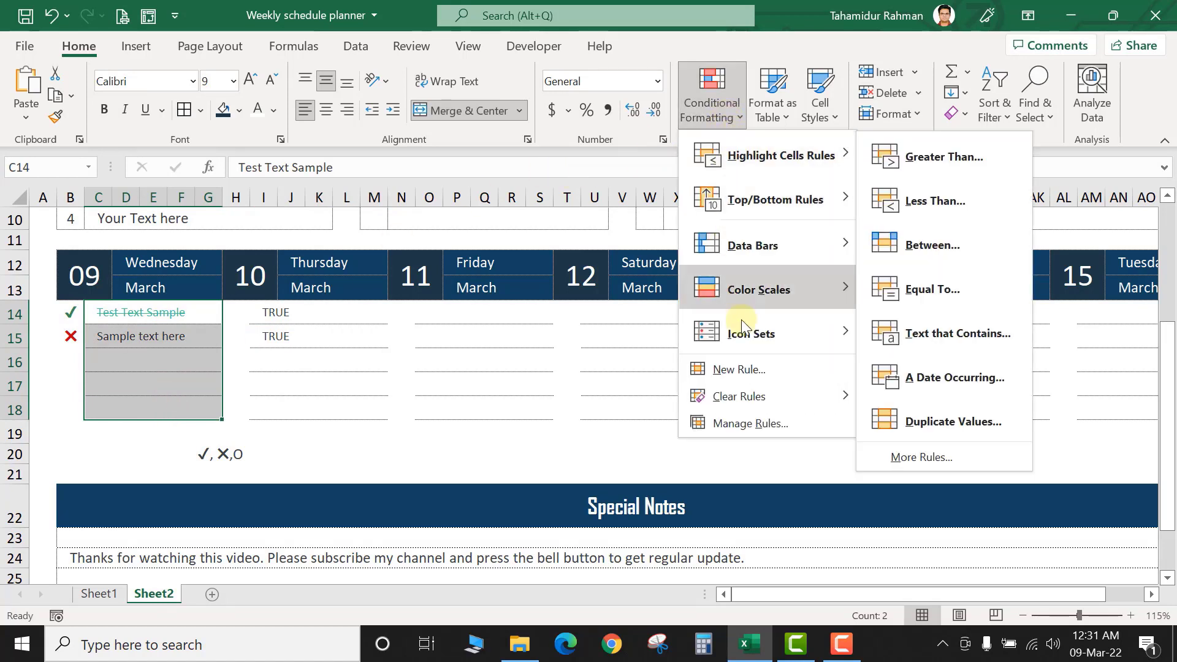
pyautogui.click(741, 368)
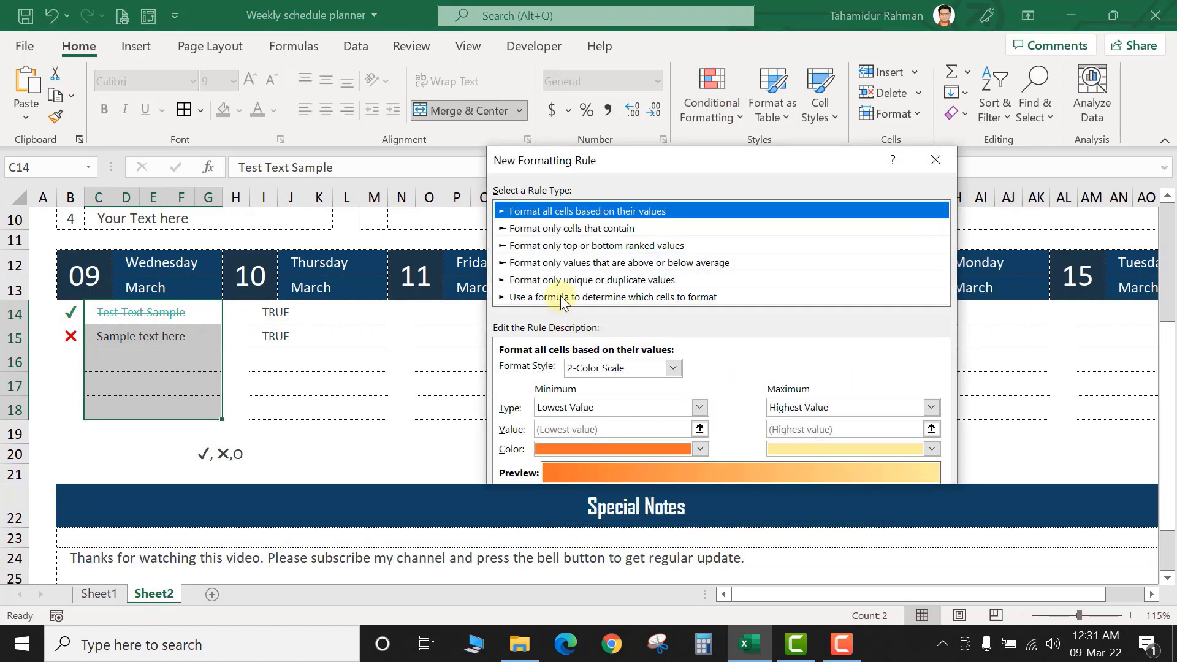
pyautogui.click(560, 297)
pyautogui.click(560, 369)
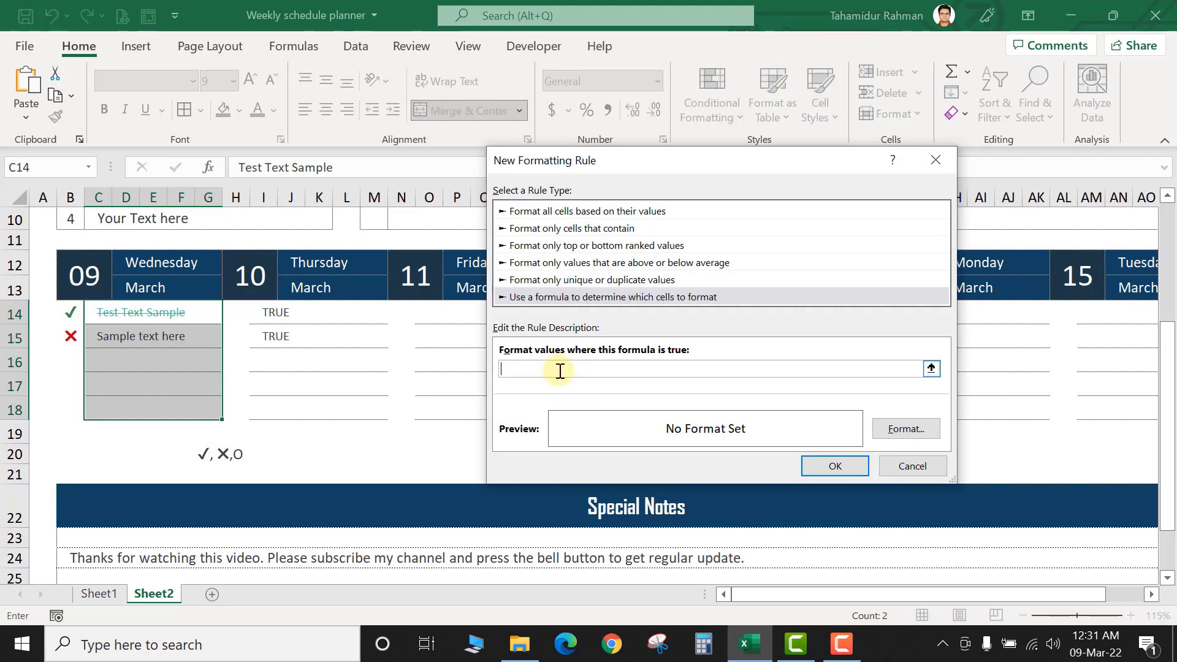
pyautogui.moveTo(540, 370); pyautogui.dragTo(526, 368)
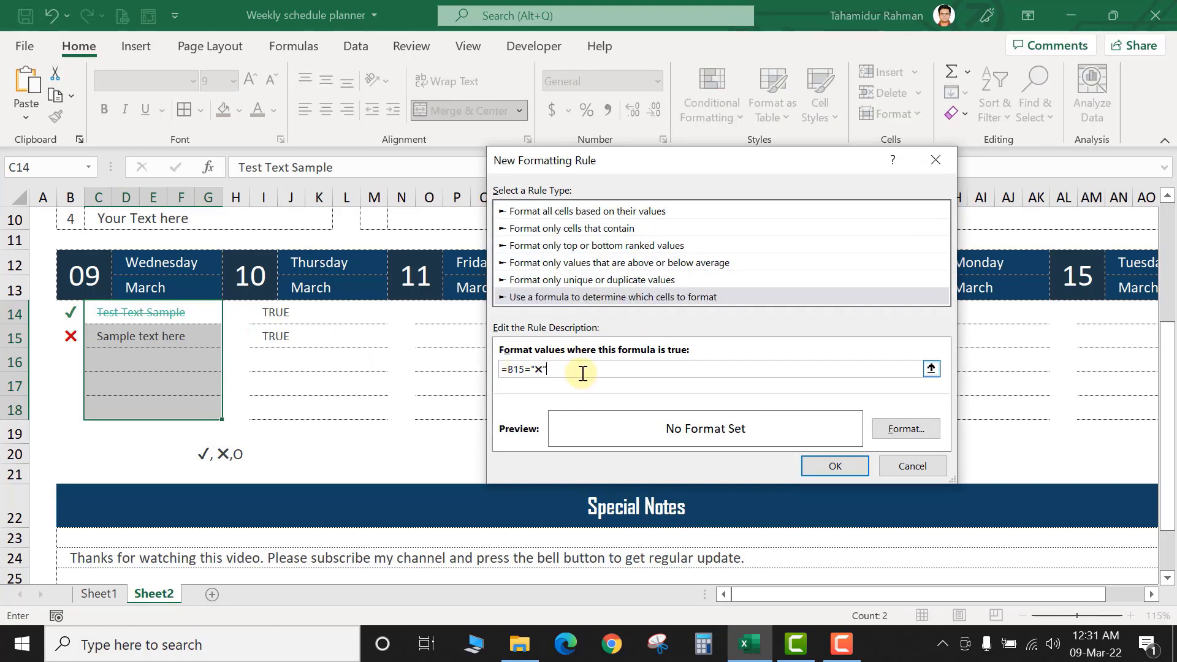
# Set the ✕ rule's font colour to the standard dark red
pyautogui.click(892, 428)
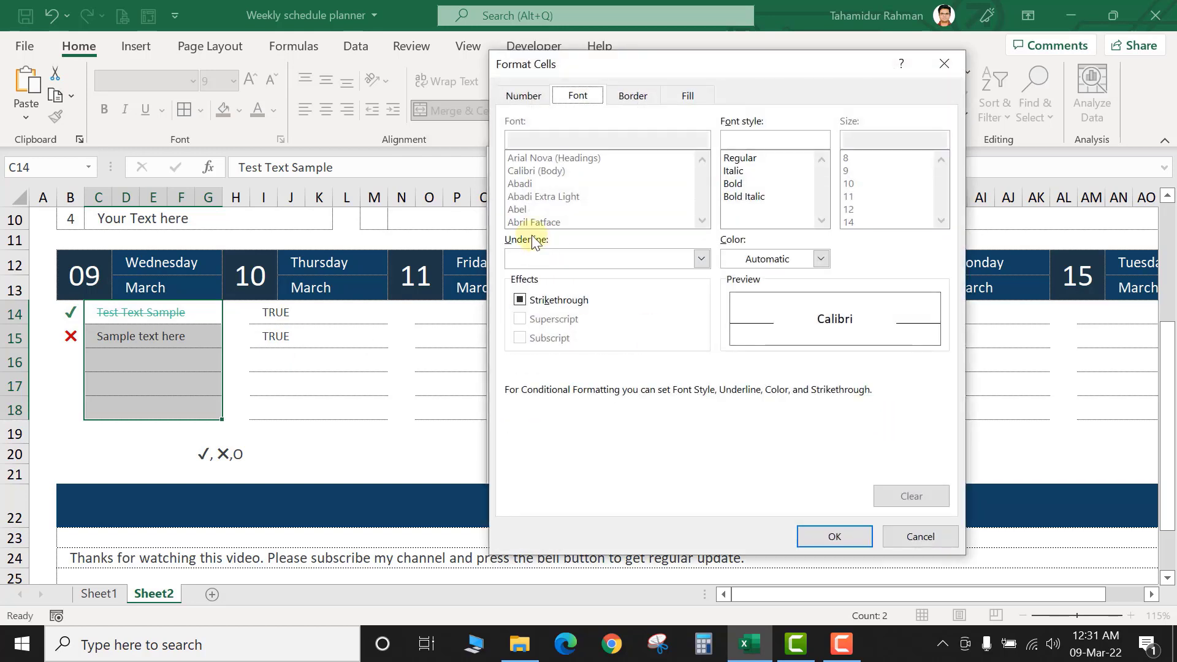
pyautogui.click(816, 262)
pyautogui.click(730, 458)
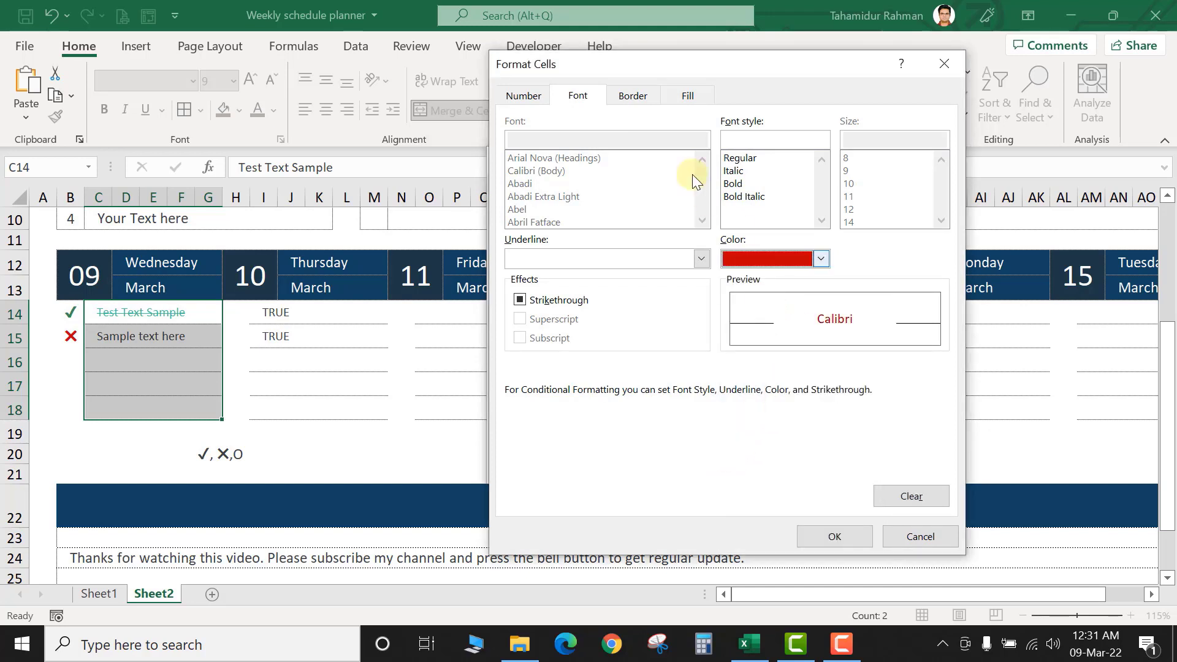
# Give the ✕ rule a custom pink fill, #FEB0EA, and apply the rule
pyautogui.click(688, 96)
pyautogui.click(525, 97)
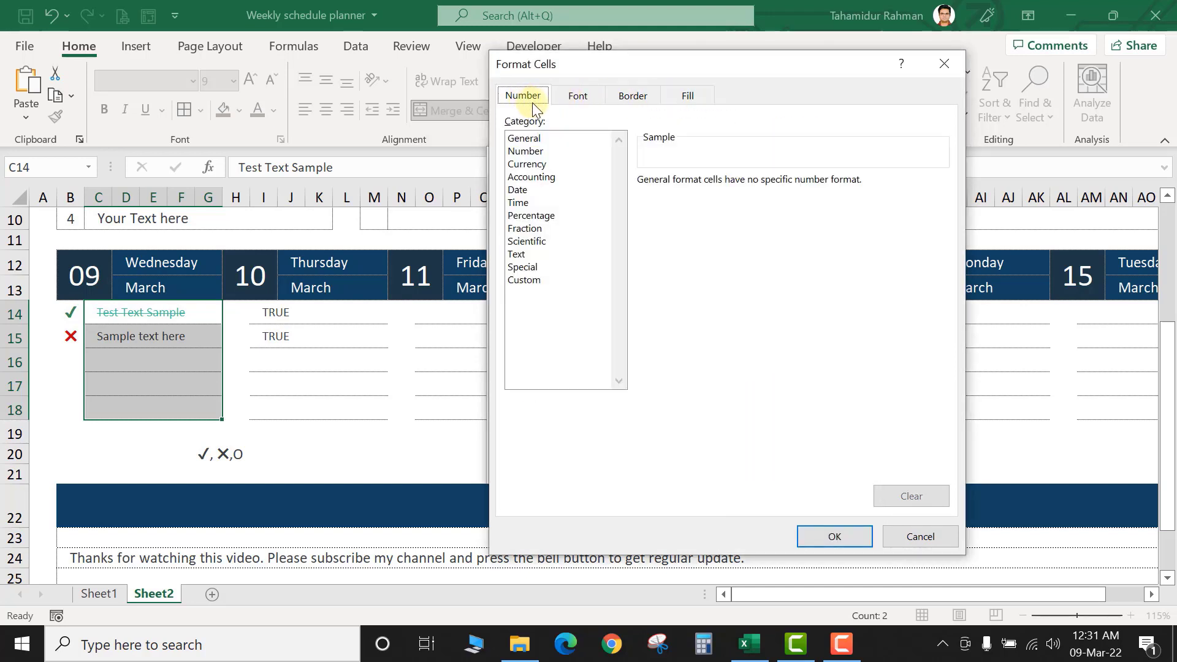
pyautogui.click(688, 98)
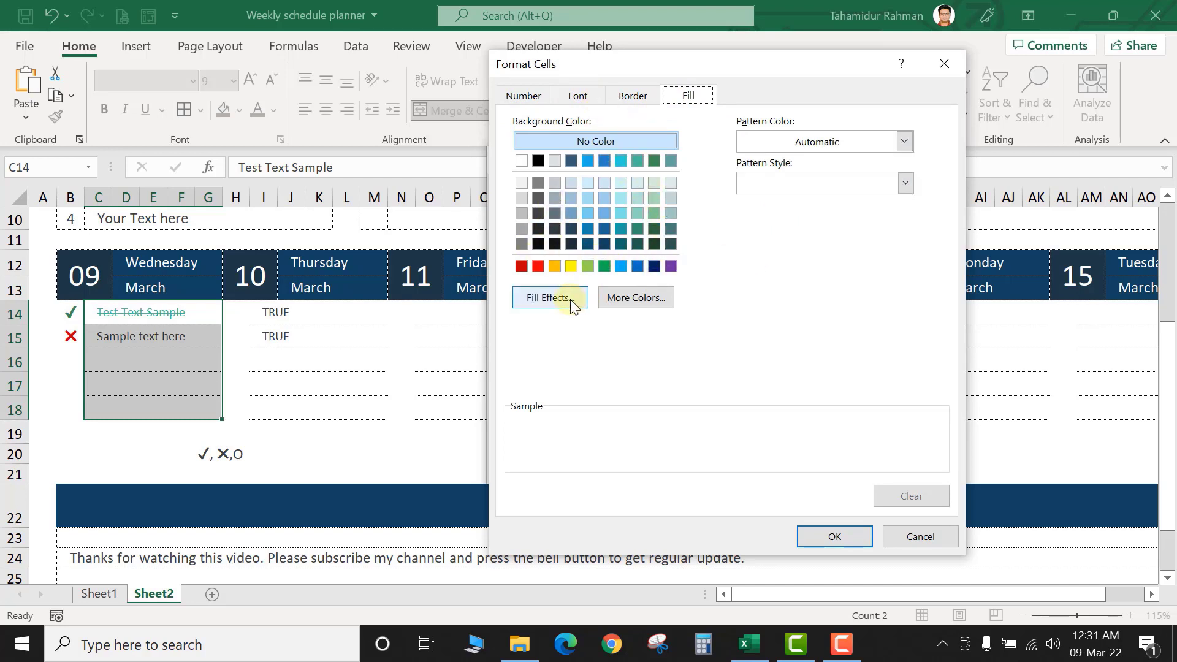
pyautogui.click(649, 299)
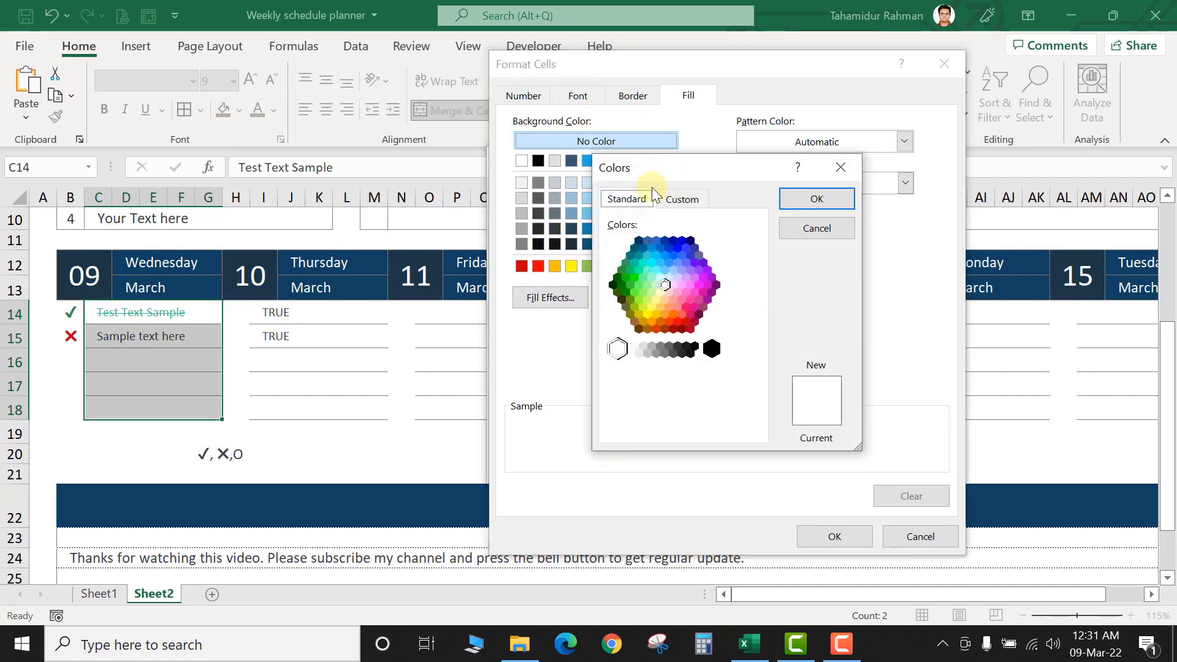
pyautogui.click(677, 204)
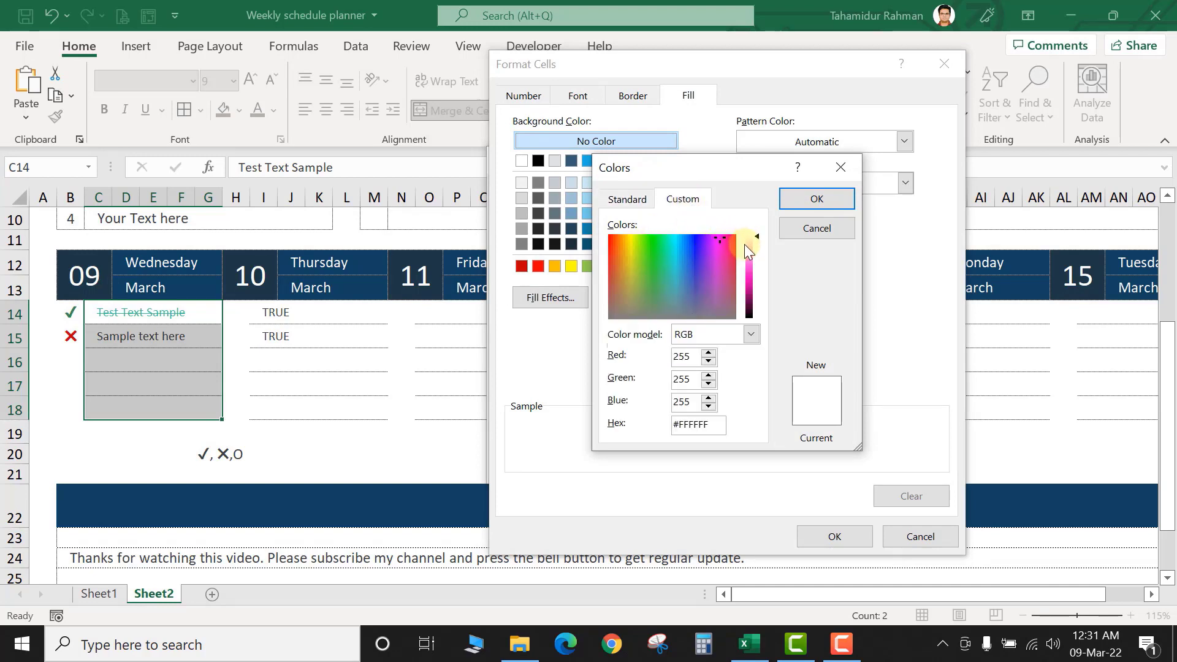
pyautogui.moveTo(754, 251); pyautogui.dragTo(754, 249)
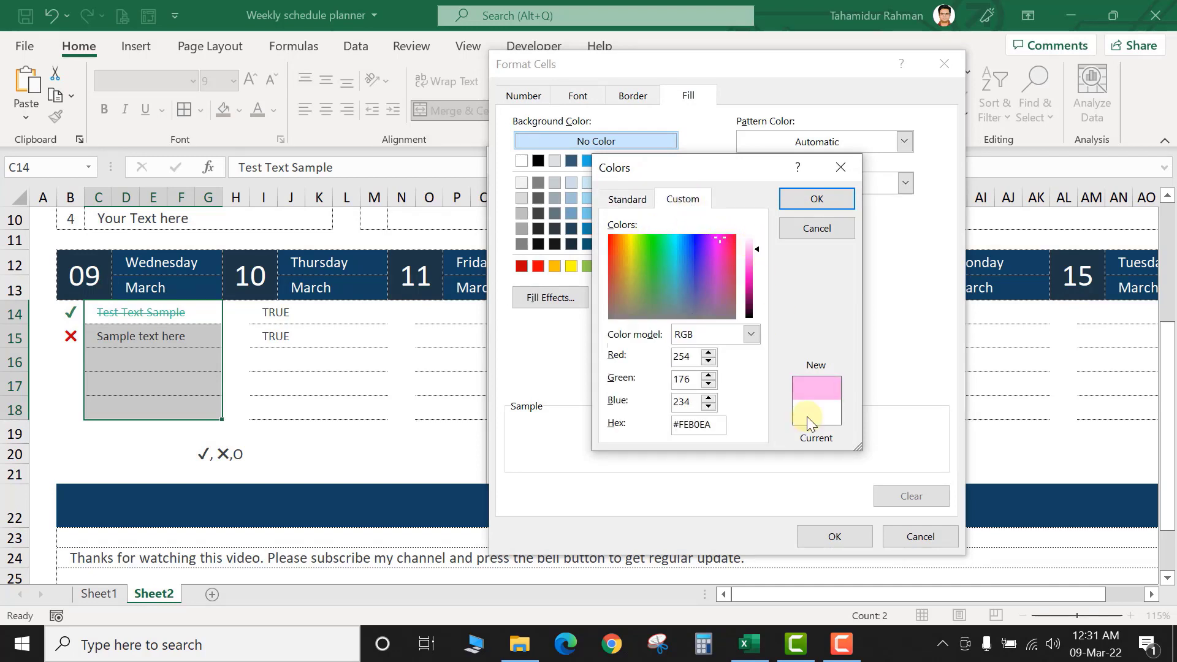
pyautogui.click(816, 199)
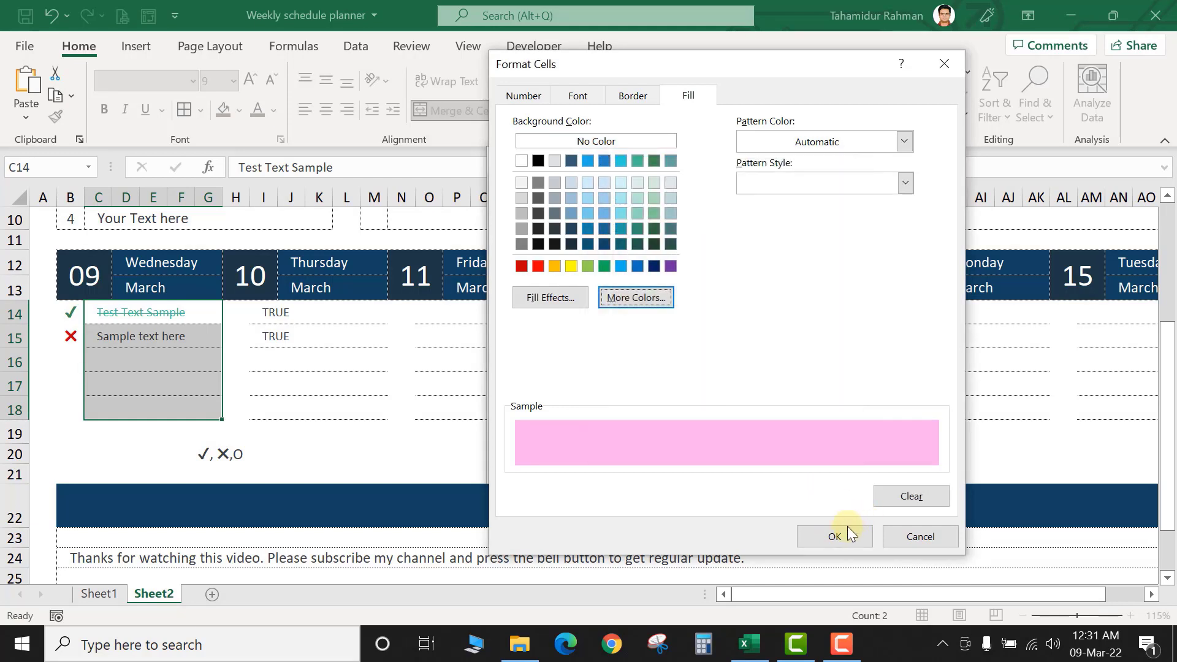
pyautogui.click(835, 536)
pyautogui.click(832, 465)
# Test the new rule by setting status cell B14 to ✕
pyautogui.click(153, 312)
pyautogui.click(77, 320)
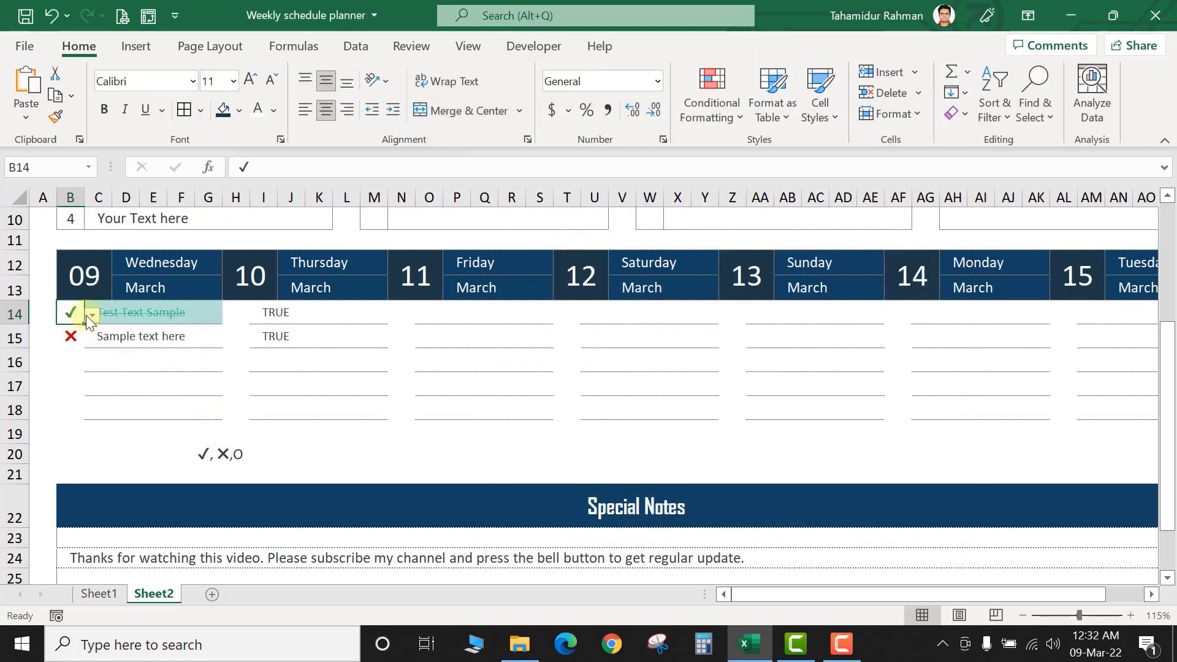
pyautogui.click(92, 313)
pyautogui.click(67, 347)
pyautogui.click(91, 313)
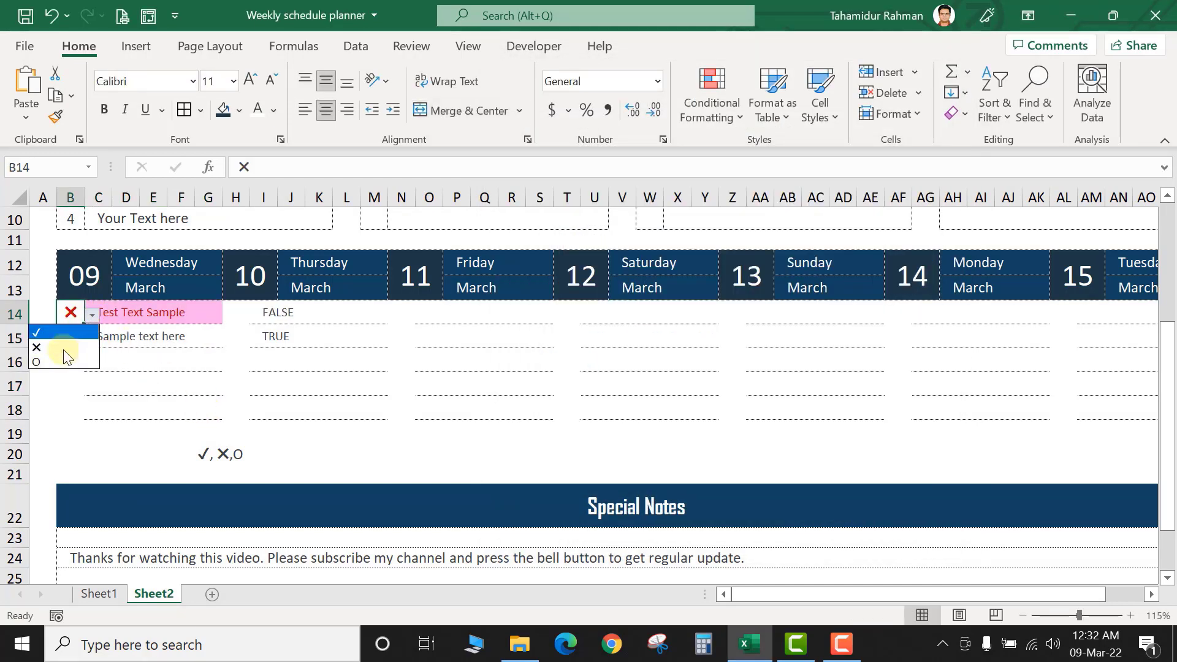
# Change the test formula in I15 to =B15="O"
pyautogui.click(284, 331)
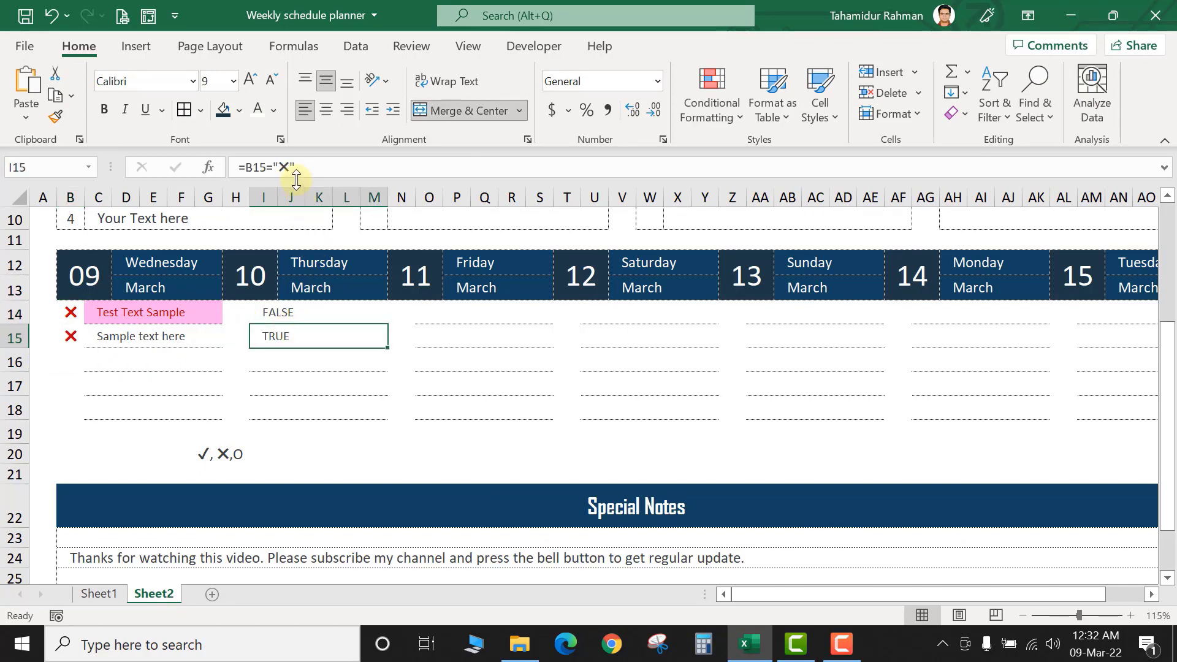
pyautogui.click(284, 166)
pyautogui.write('o')
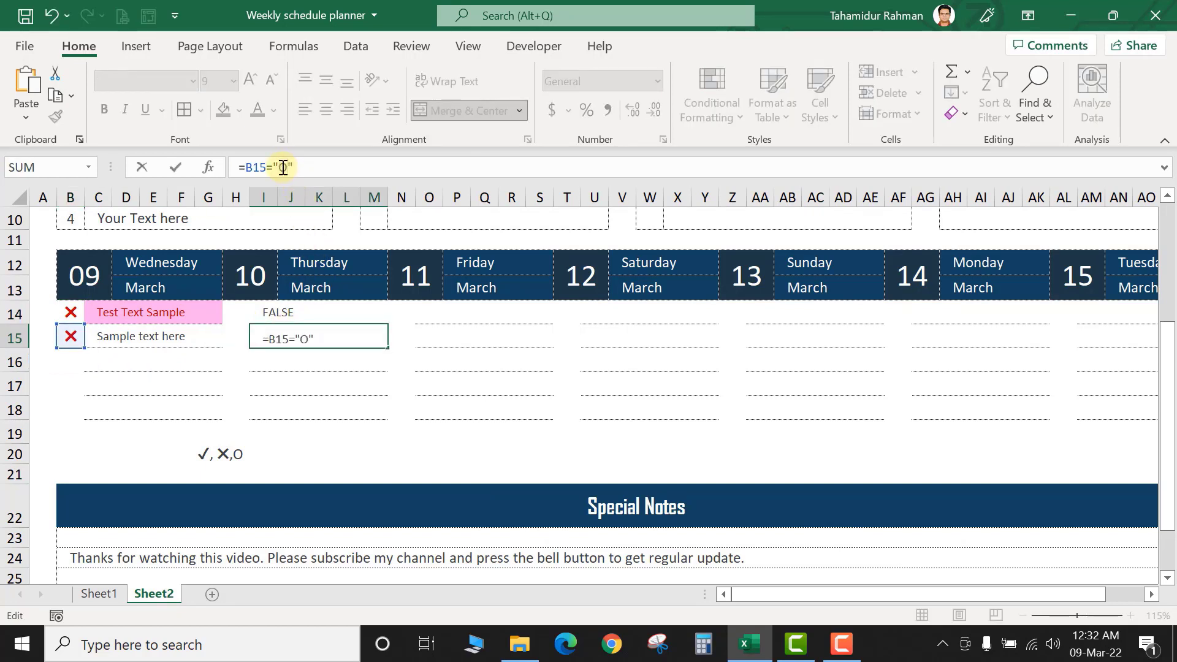
pyautogui.press('Return')
pyautogui.click(322, 331)
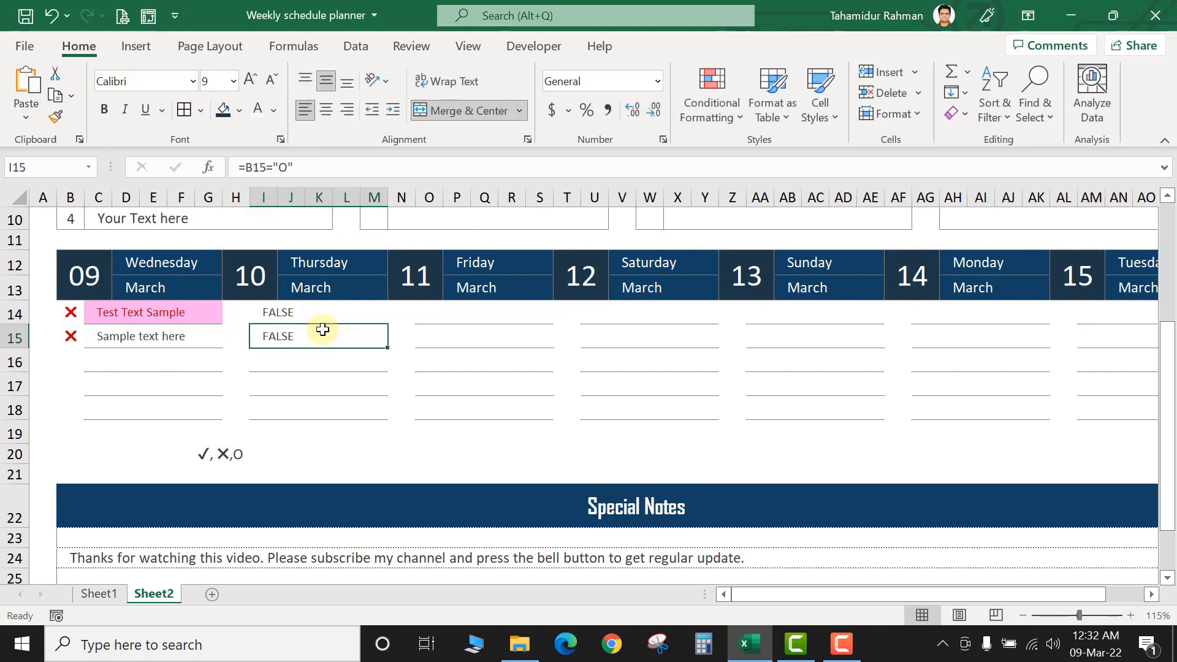
# Start a third formula-based conditional formatting rule for C14:G18 using the test formula from I15, =B15="O"
pyautogui.moveTo(307, 169); pyautogui.dragTo(189, 166)
pyautogui.moveTo(174, 320); pyautogui.dragTo(182, 411)
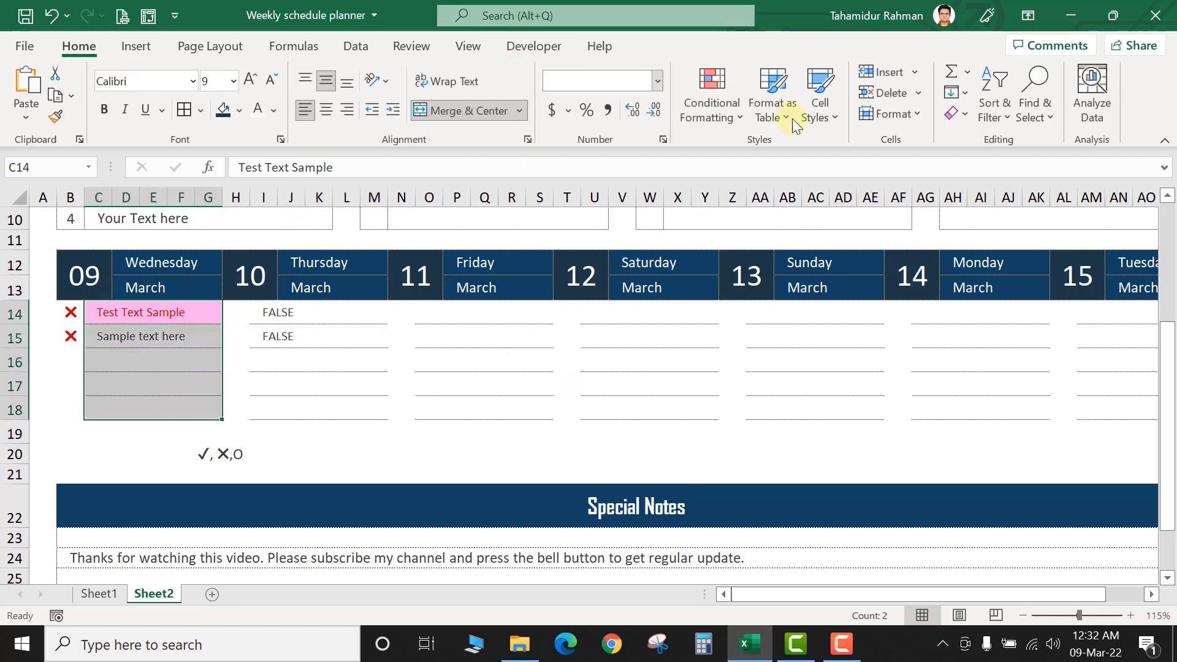
pyautogui.click(740, 117)
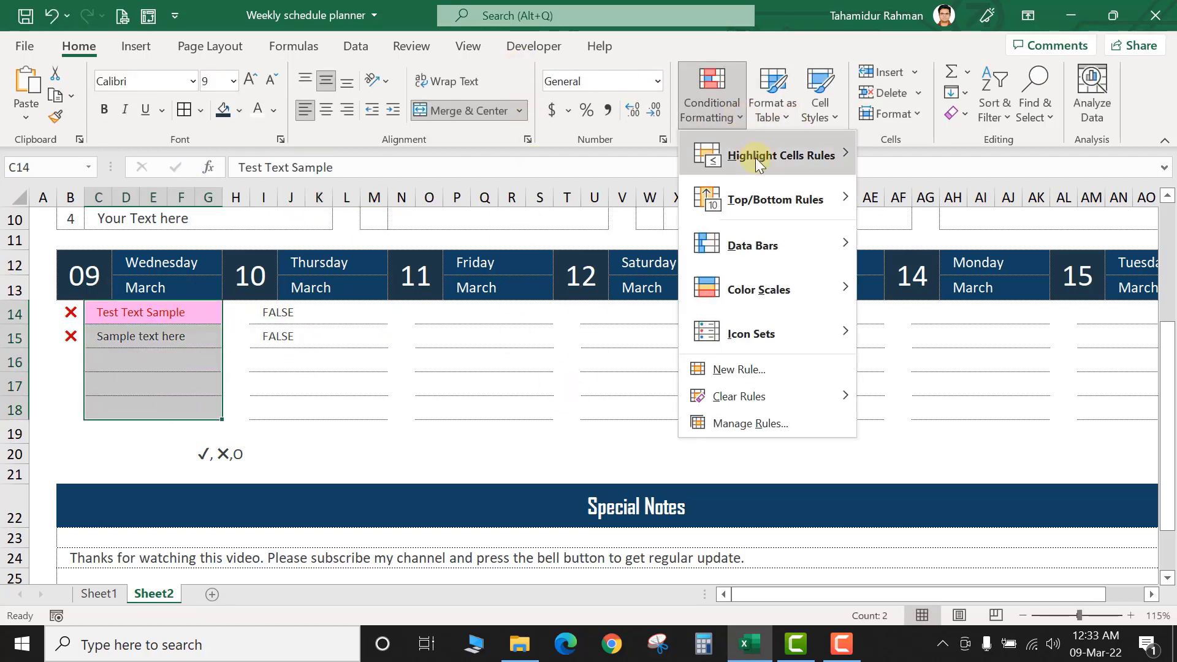
pyautogui.click(745, 365)
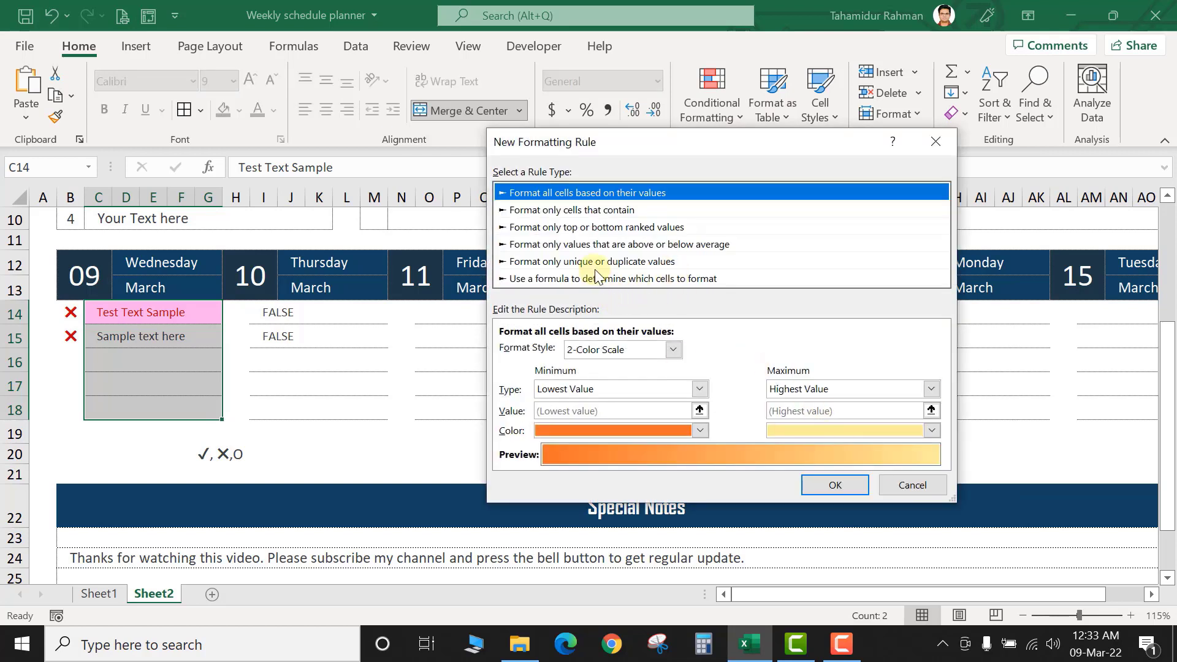
pyautogui.click(593, 266)
pyautogui.click(578, 279)
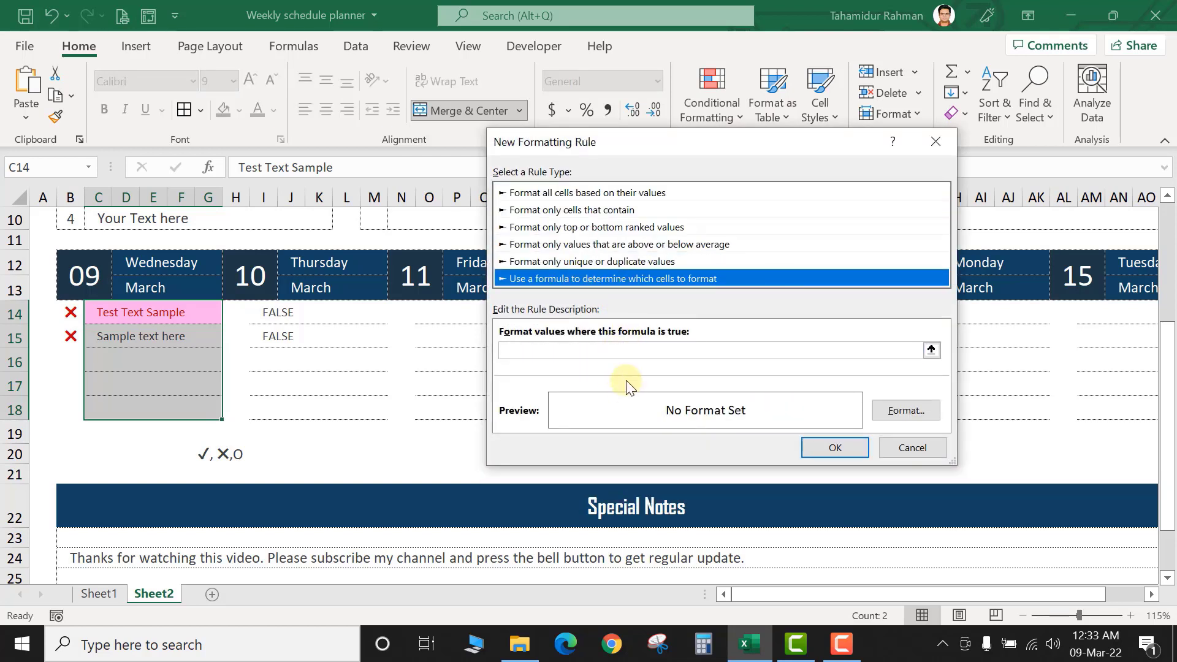
pyautogui.click(631, 349)
pyautogui.write('=B15="O"')
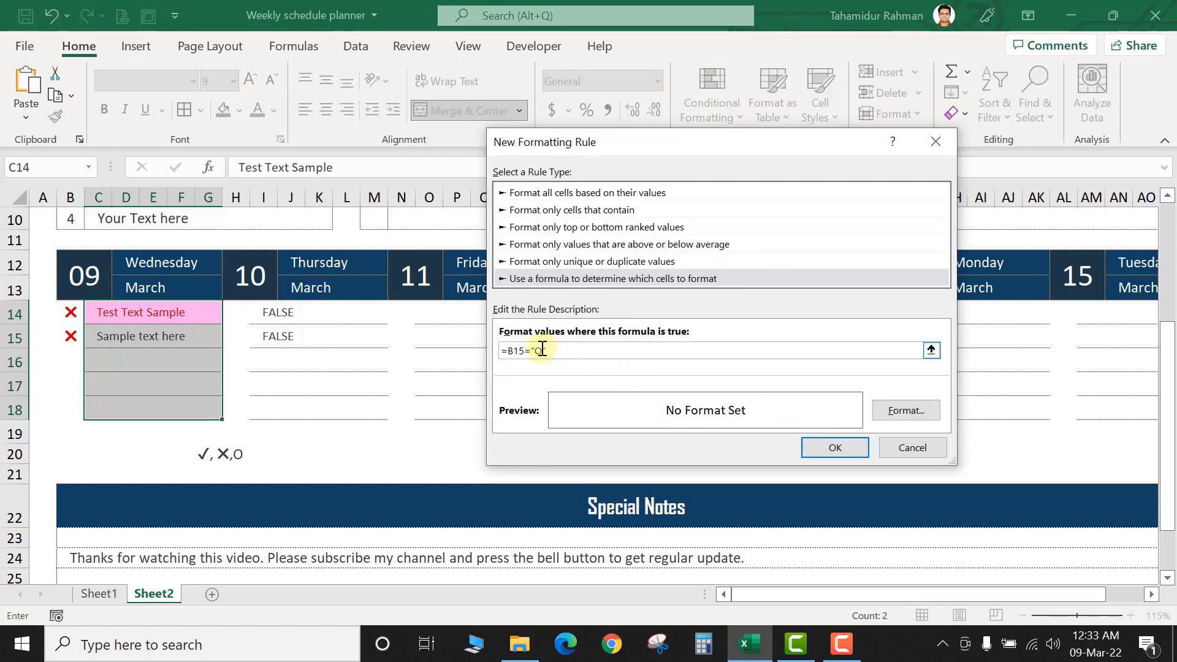
# Give the O rule a white background fill and apply the rule
pyautogui.click(904, 410)
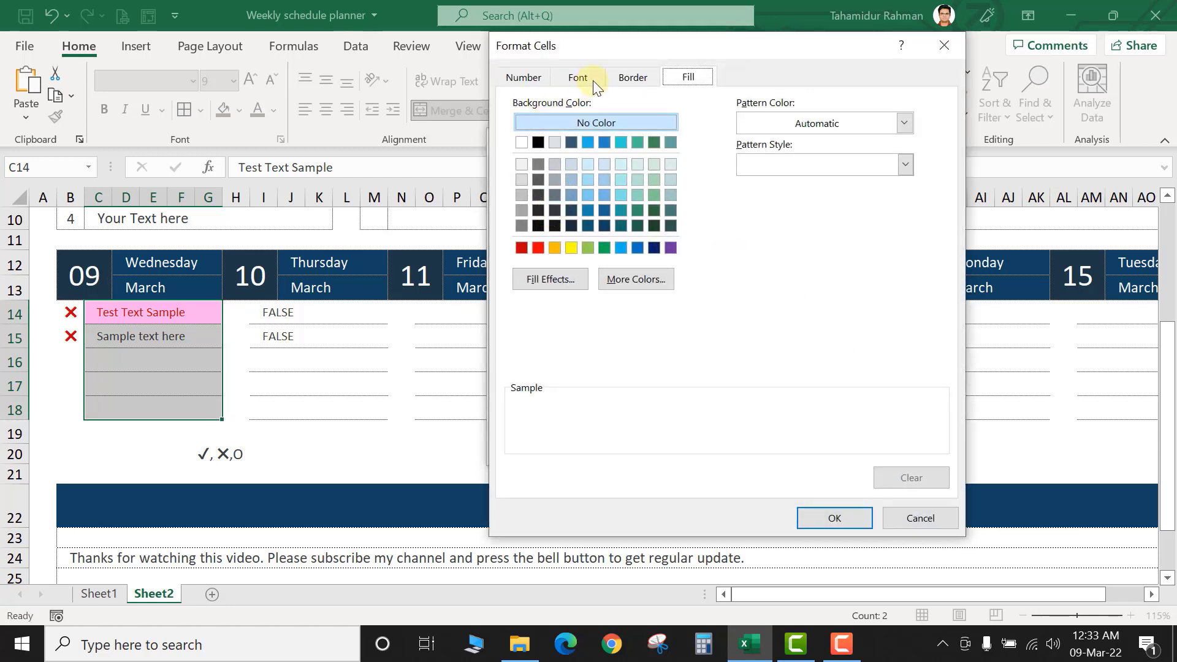
pyautogui.click(632, 77)
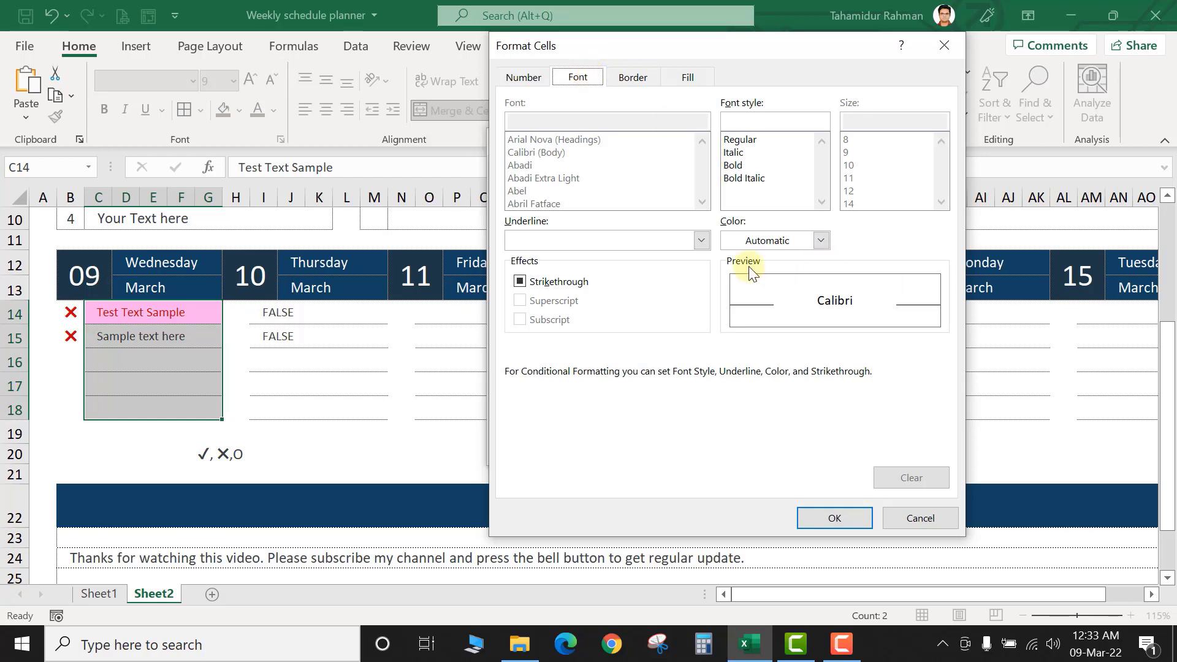
pyautogui.click(687, 76)
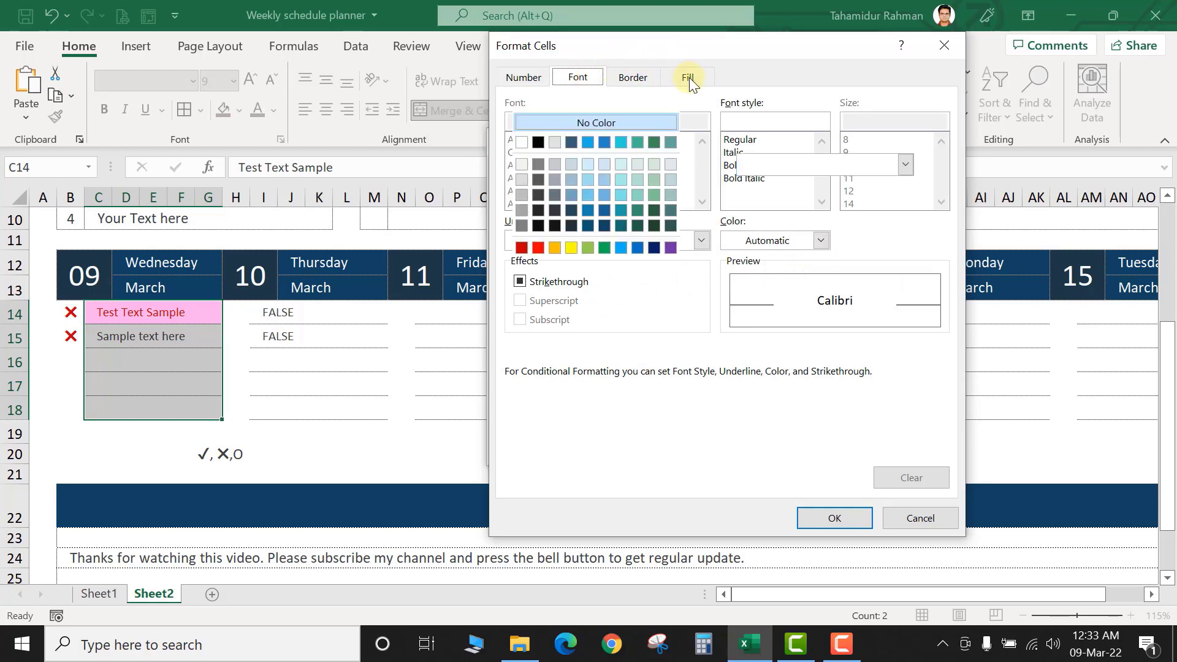
pyautogui.click(582, 124)
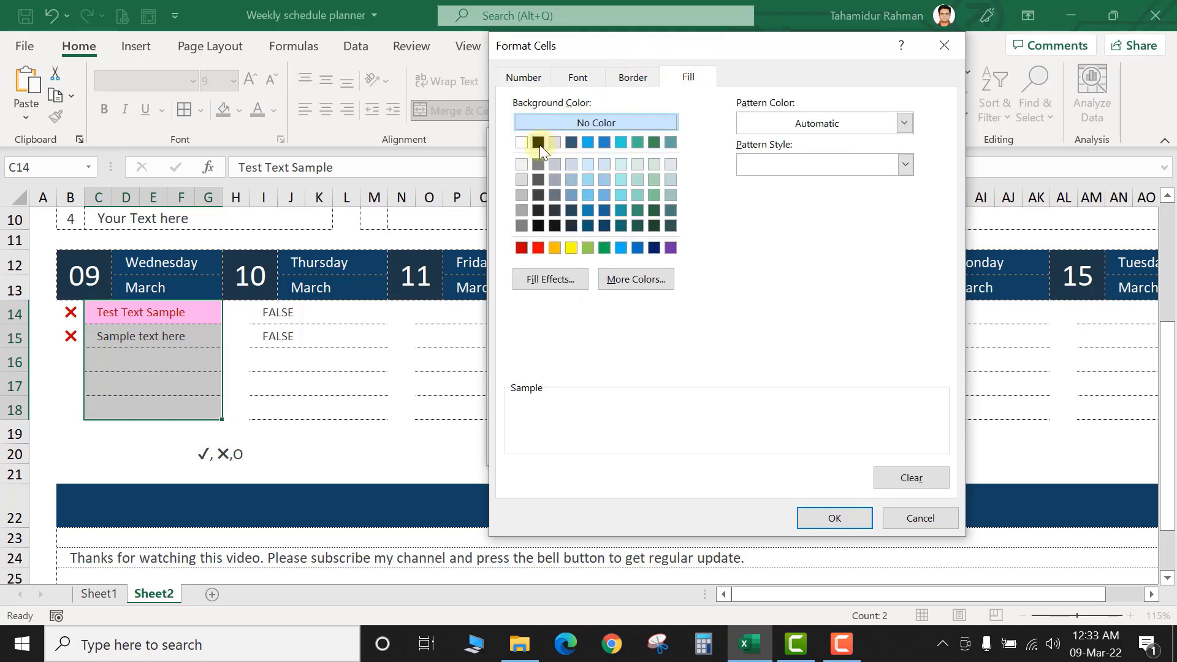
pyautogui.click(521, 143)
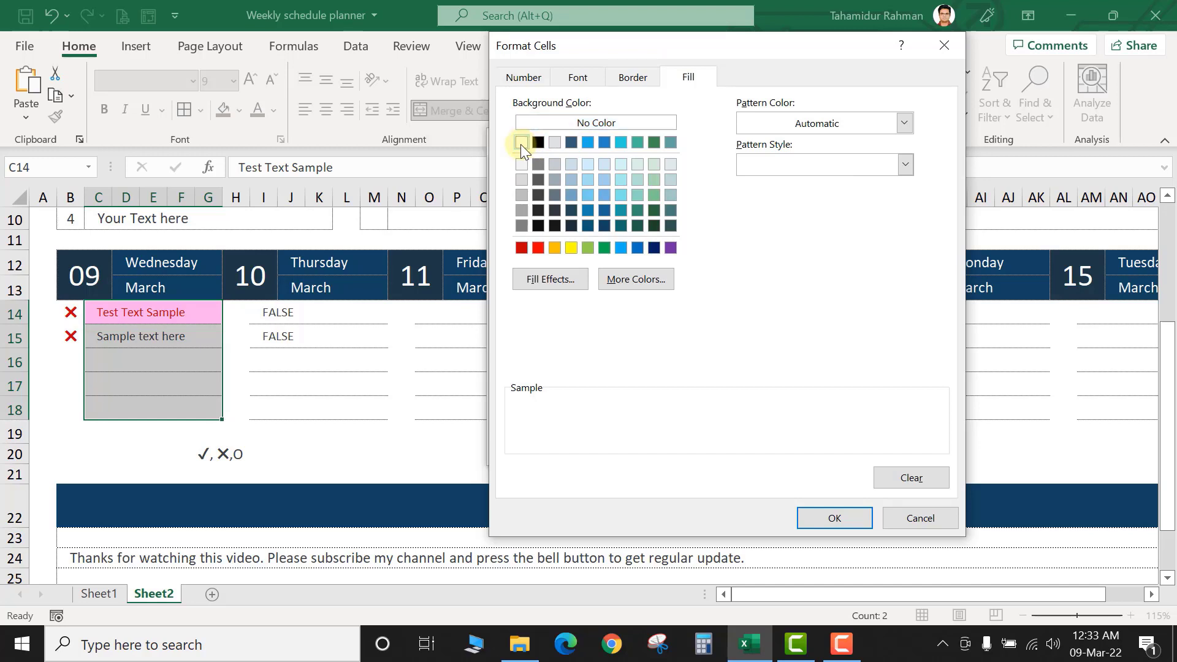
pyautogui.click(858, 515)
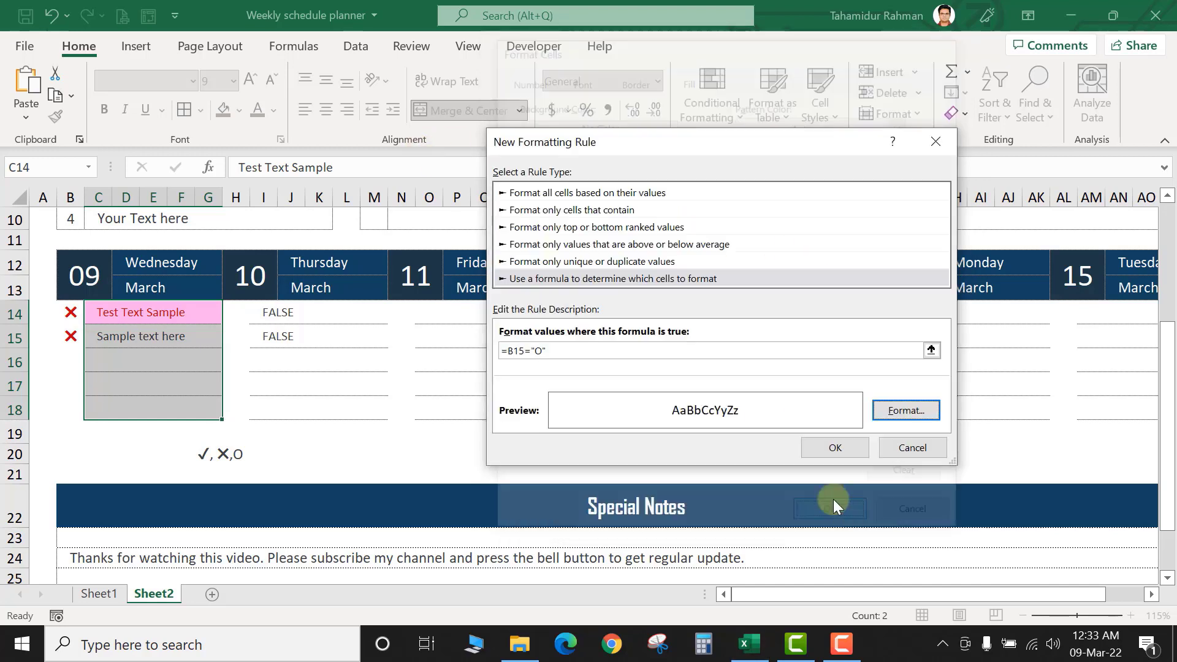
pyautogui.click(837, 457)
# Set status cell B15 to O to test the rule
pyautogui.click(99, 367)
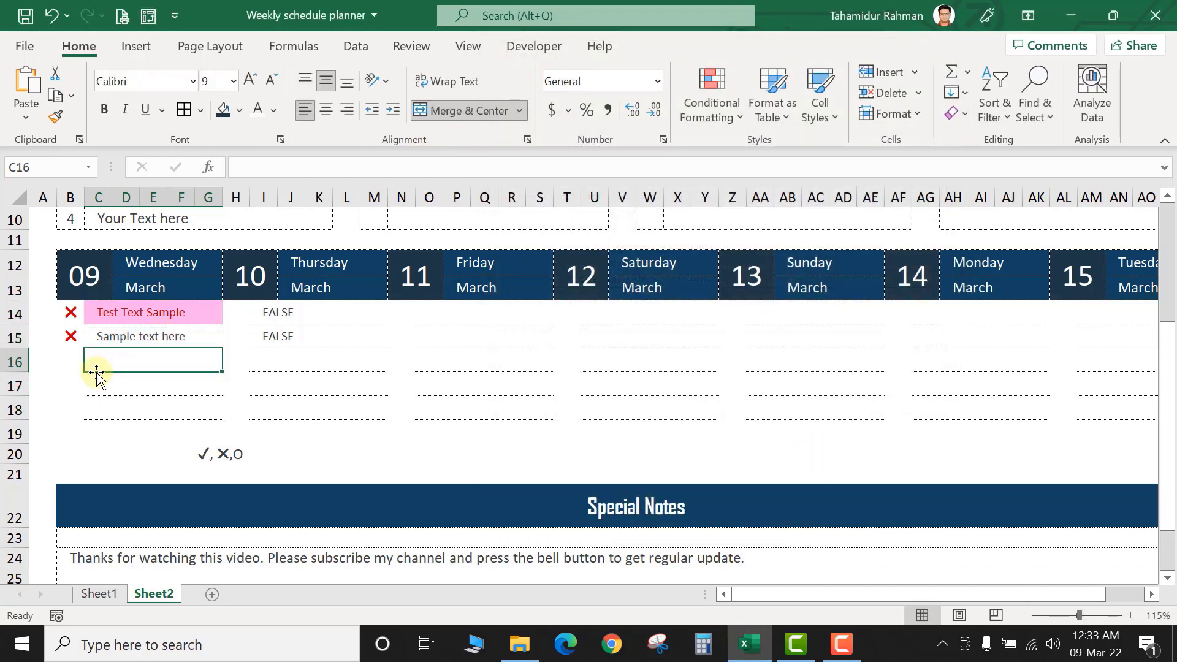
pyautogui.click(74, 340)
pyautogui.click(87, 340)
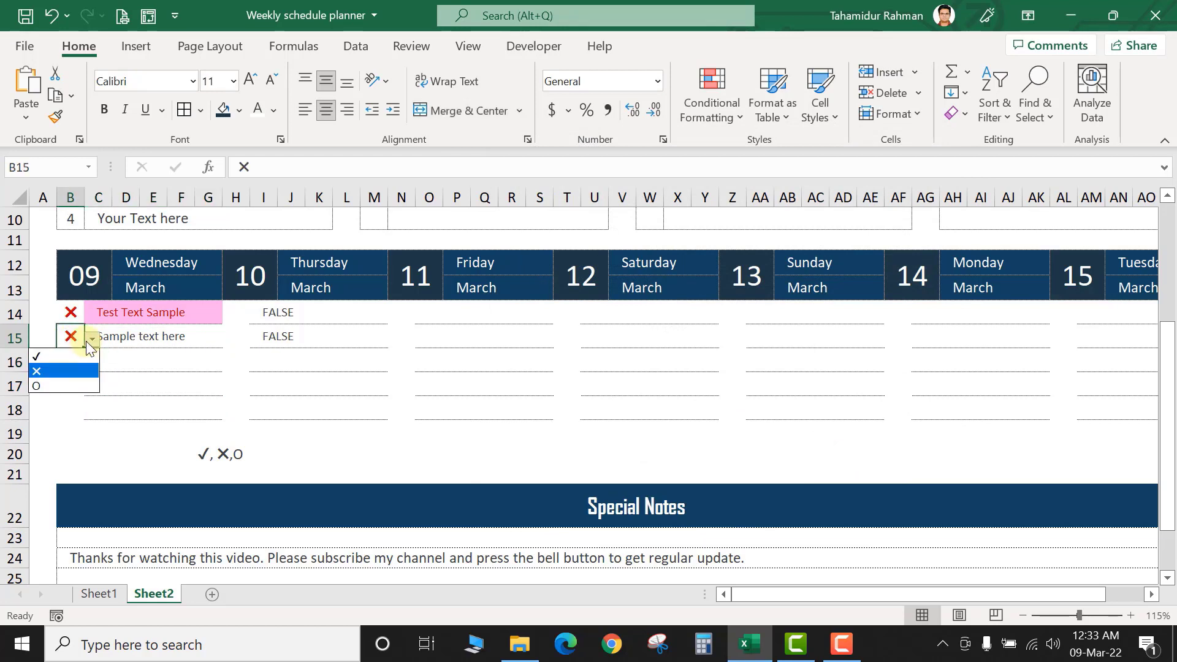
pyautogui.click(69, 379)
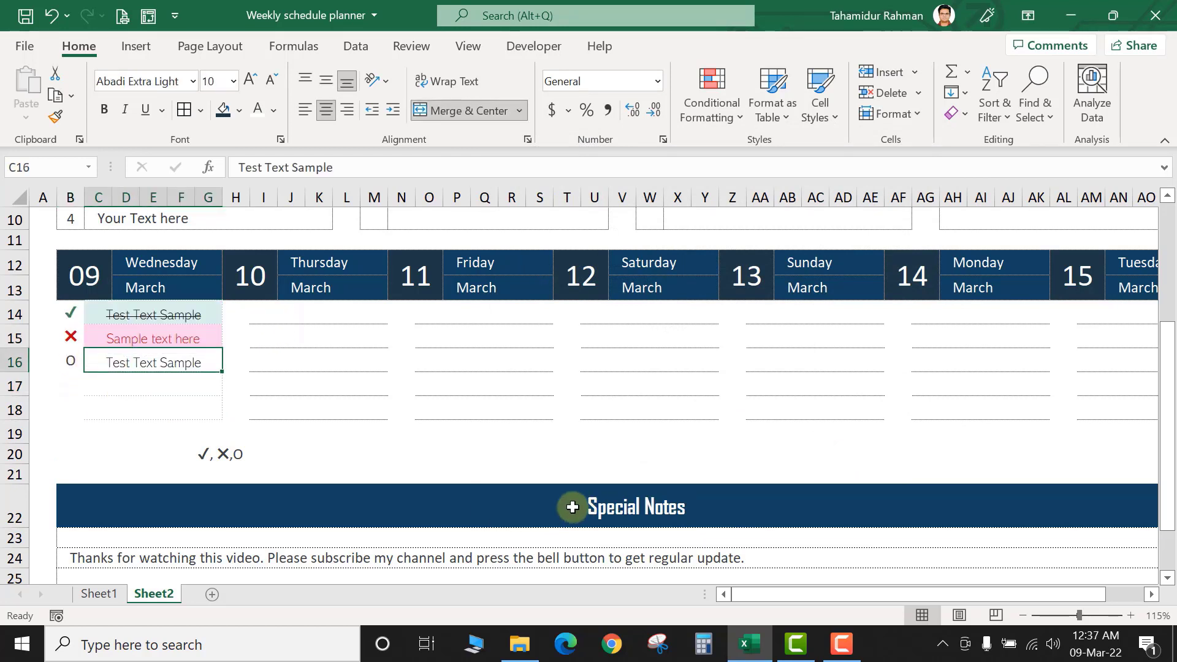
# Test all three rules by setting status cell B16 to ✓, then ✕, and back to O
pyautogui.click(71, 366)
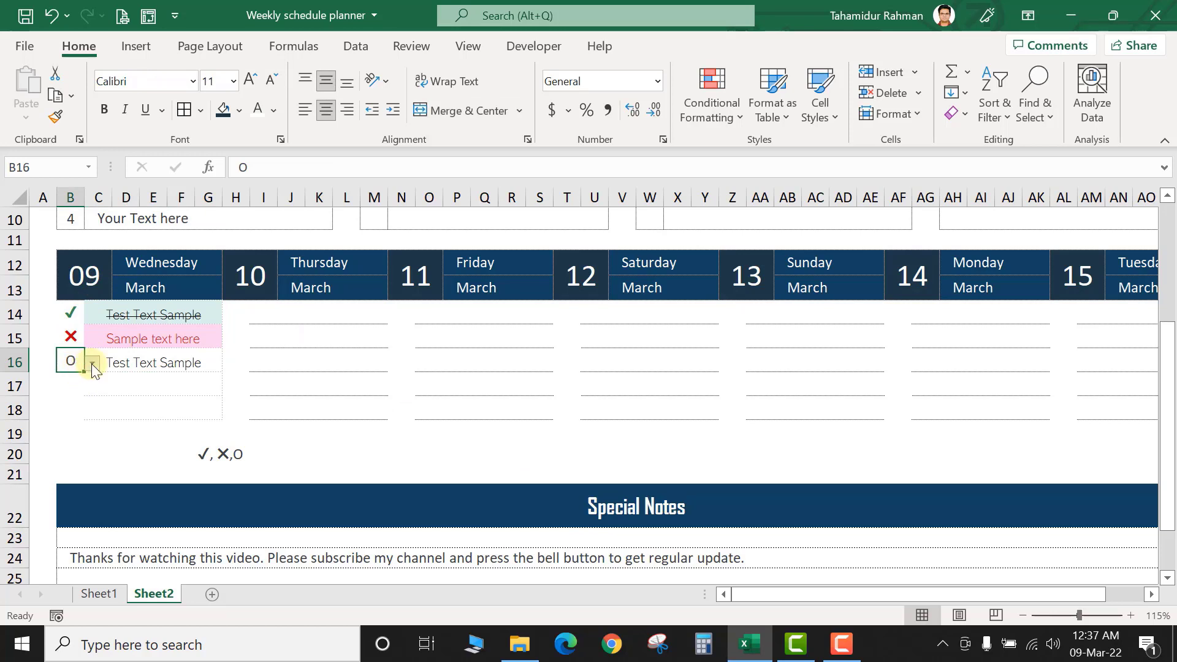
pyautogui.click(93, 366)
pyautogui.click(77, 380)
pyautogui.click(93, 367)
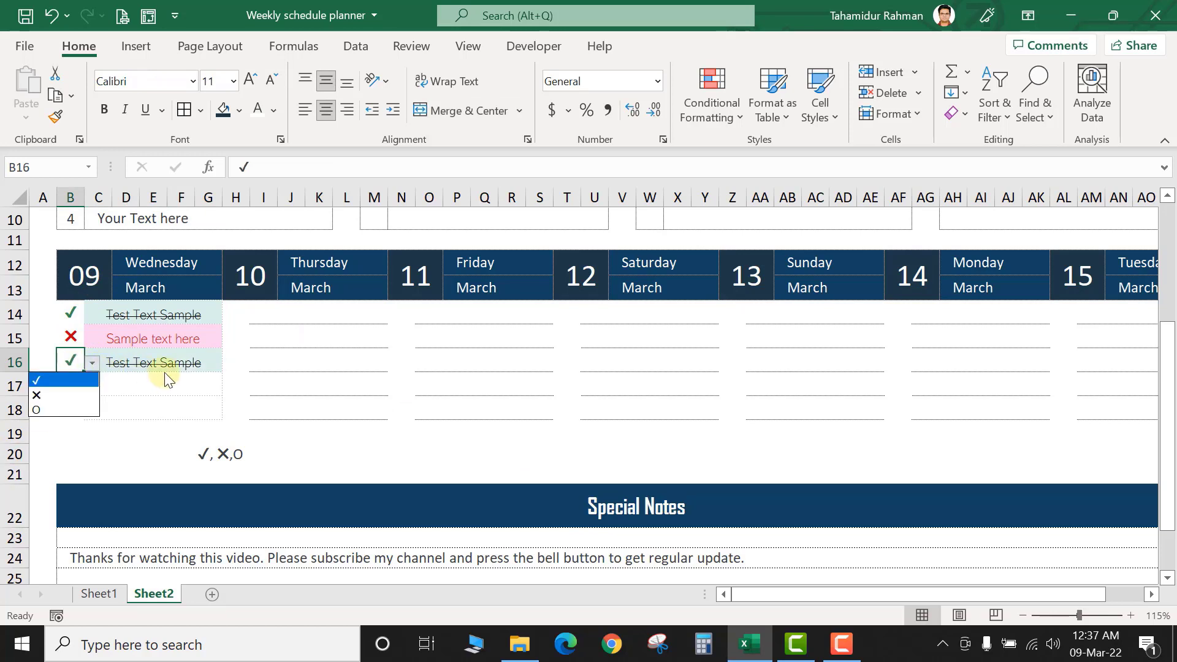
pyautogui.click(69, 395)
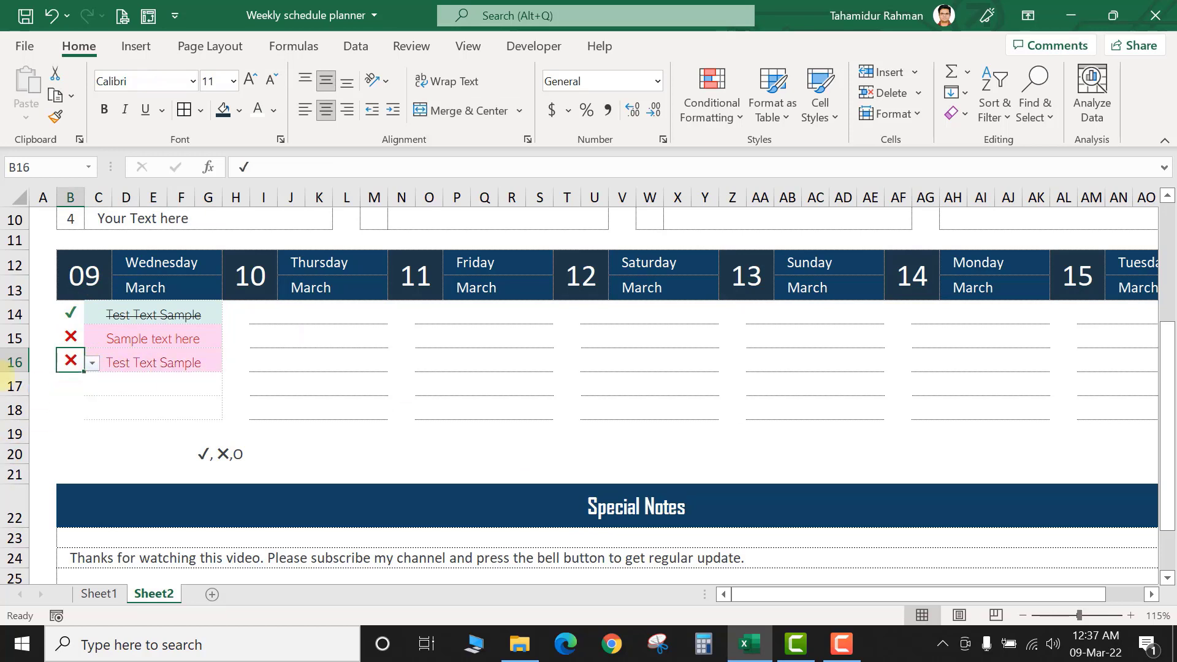
pyautogui.click(93, 362)
pyautogui.click(77, 407)
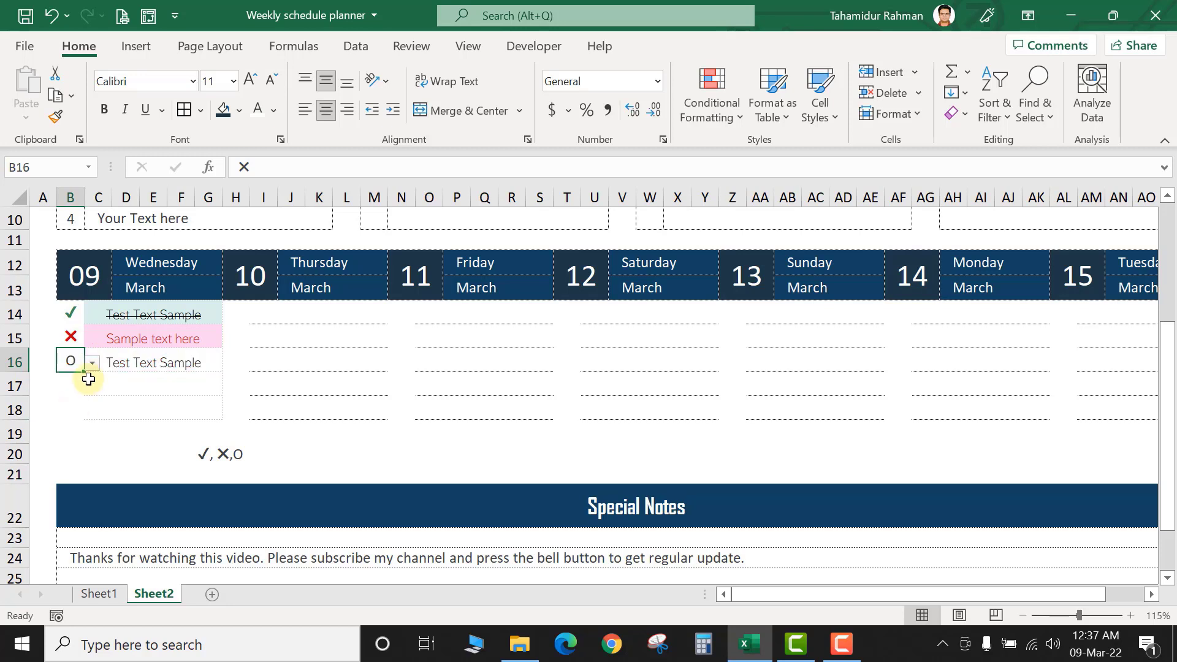
pyautogui.click(181, 355)
pyautogui.click(108, 384)
pyautogui.click(104, 315)
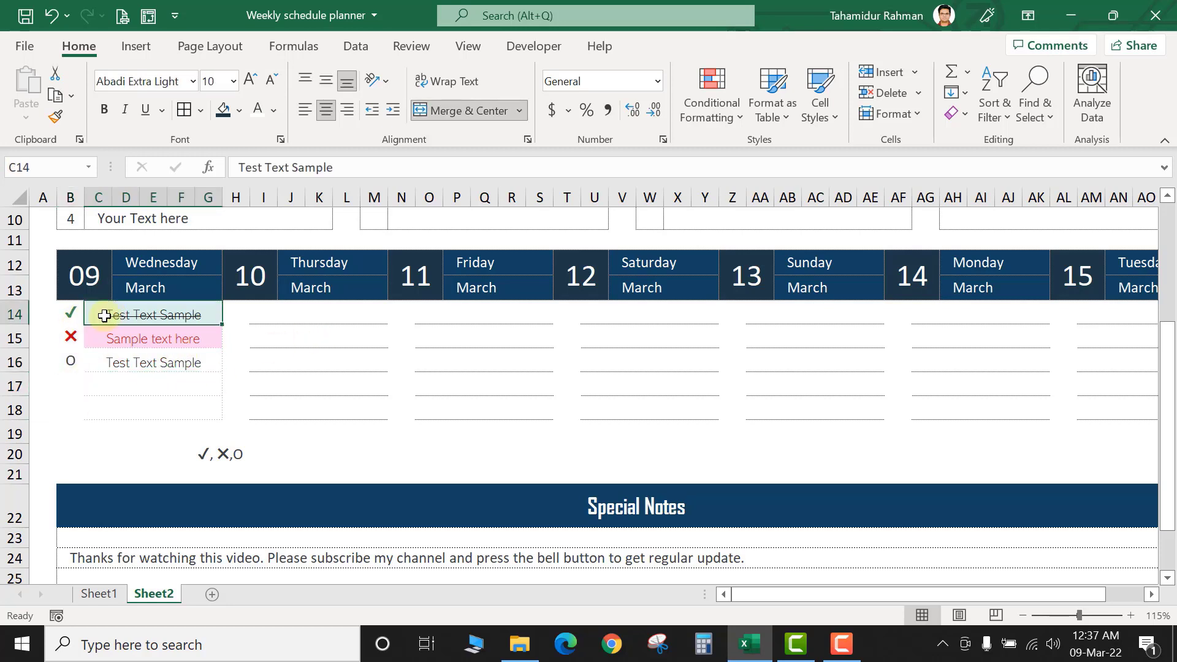
pyautogui.moveTo(69, 314); pyautogui.dragTo(71, 391)
pyautogui.click(70, 354)
# Copy the Wednesday status cells B14:B18 into Thursday's status column, H14:H18
pyautogui.moveTo(71, 313); pyautogui.dragTo(72, 409)
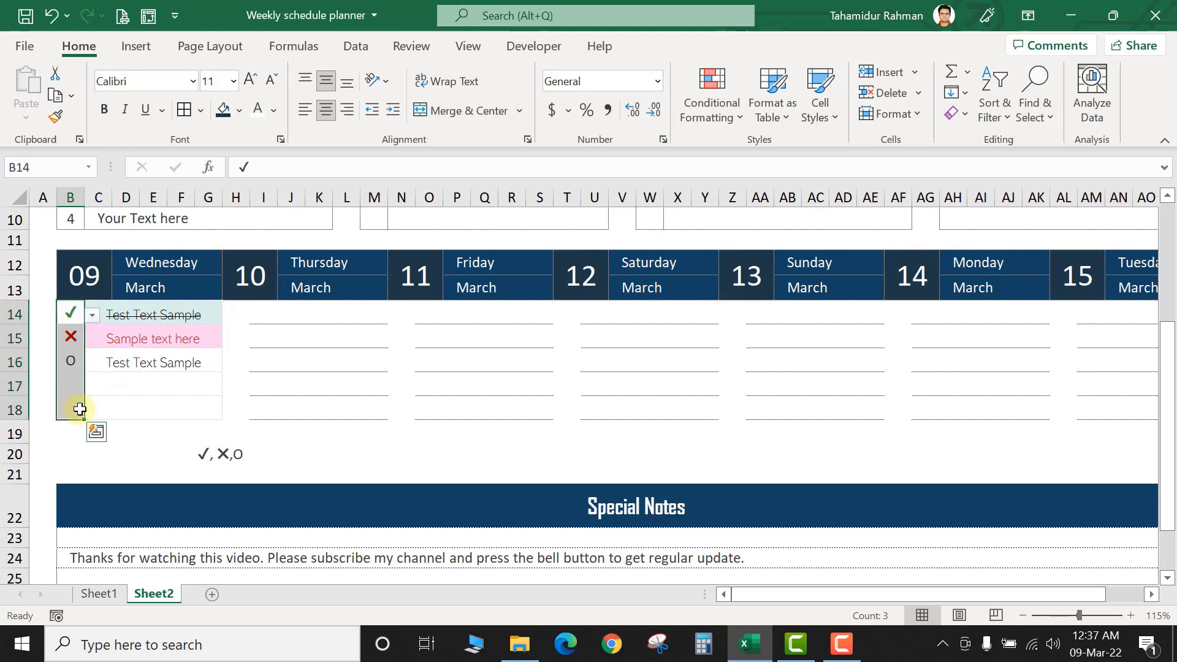
pyautogui.hotkey('ctrl', 'c')
pyautogui.moveTo(247, 309); pyautogui.dragTo(242, 410)
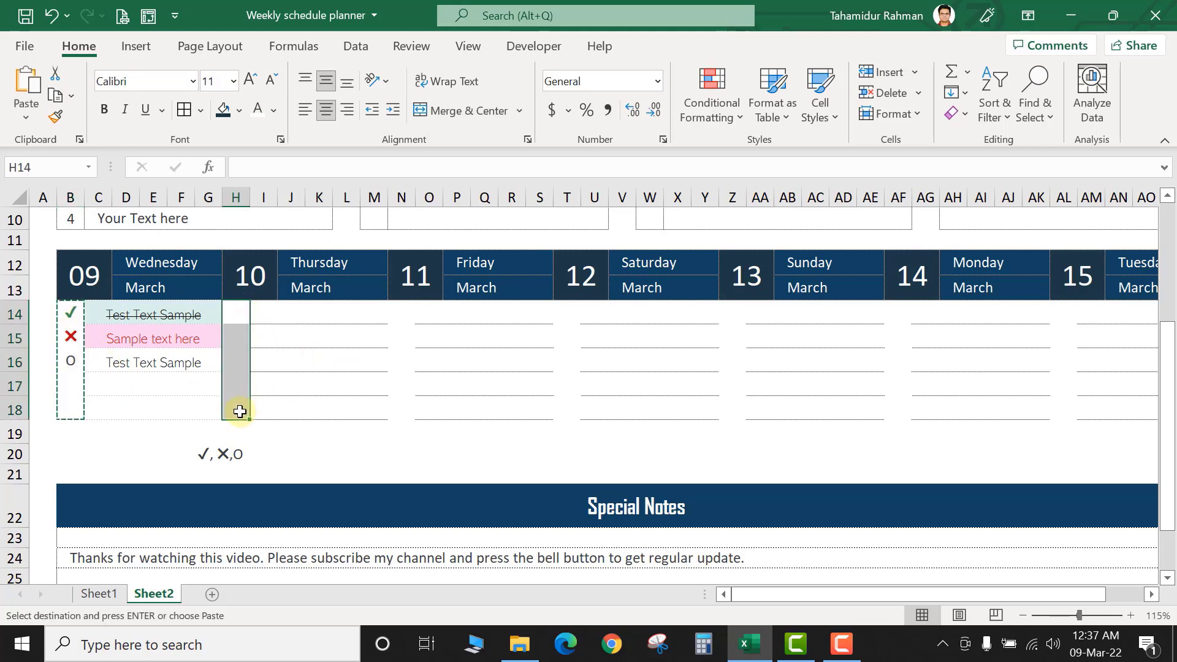
pyautogui.hotkey('ctrl', 'v')
pyautogui.press('Escape')
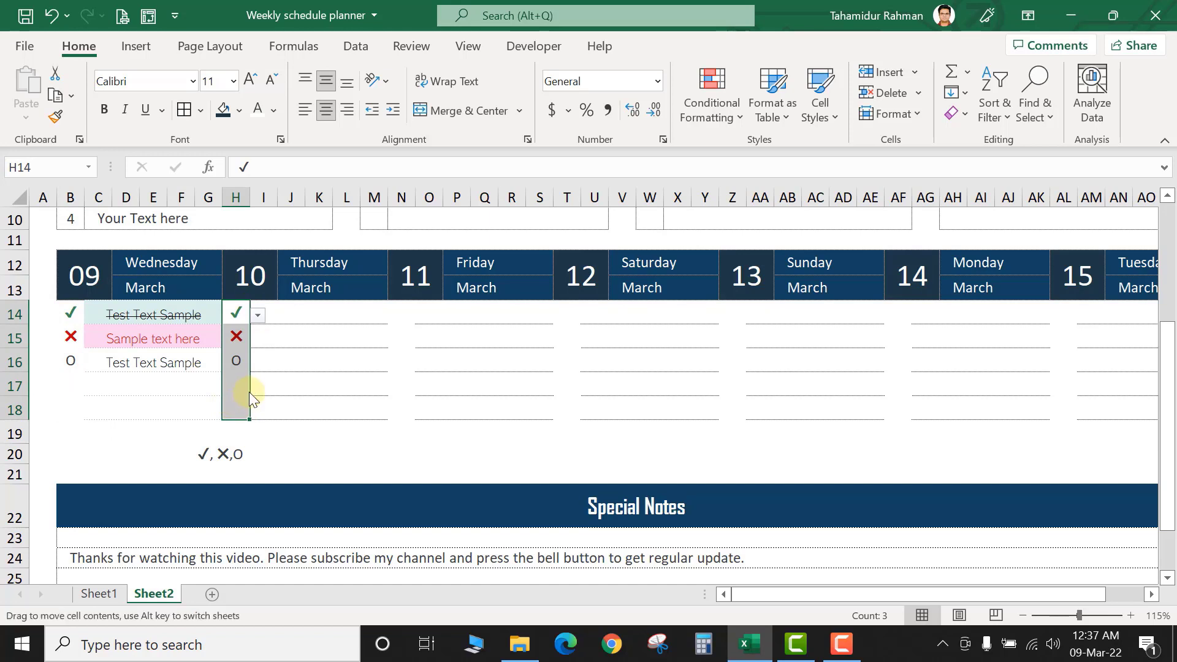
# Copy only the formatting of Wednesday's task cells C14:G16 onto Thursday's task cells I14:M18 with Format Painter
pyautogui.click(231, 384)
pyautogui.moveTo(137, 314); pyautogui.dragTo(248, 381)
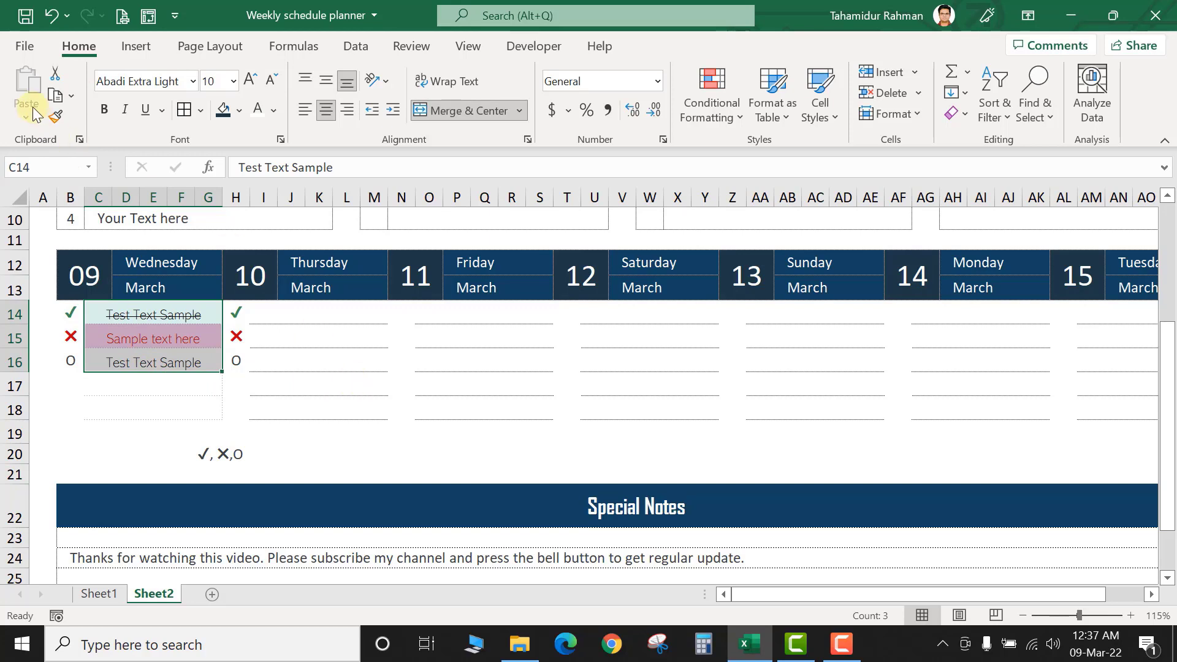
pyautogui.click(55, 119)
pyautogui.moveTo(354, 310); pyautogui.dragTo(336, 415)
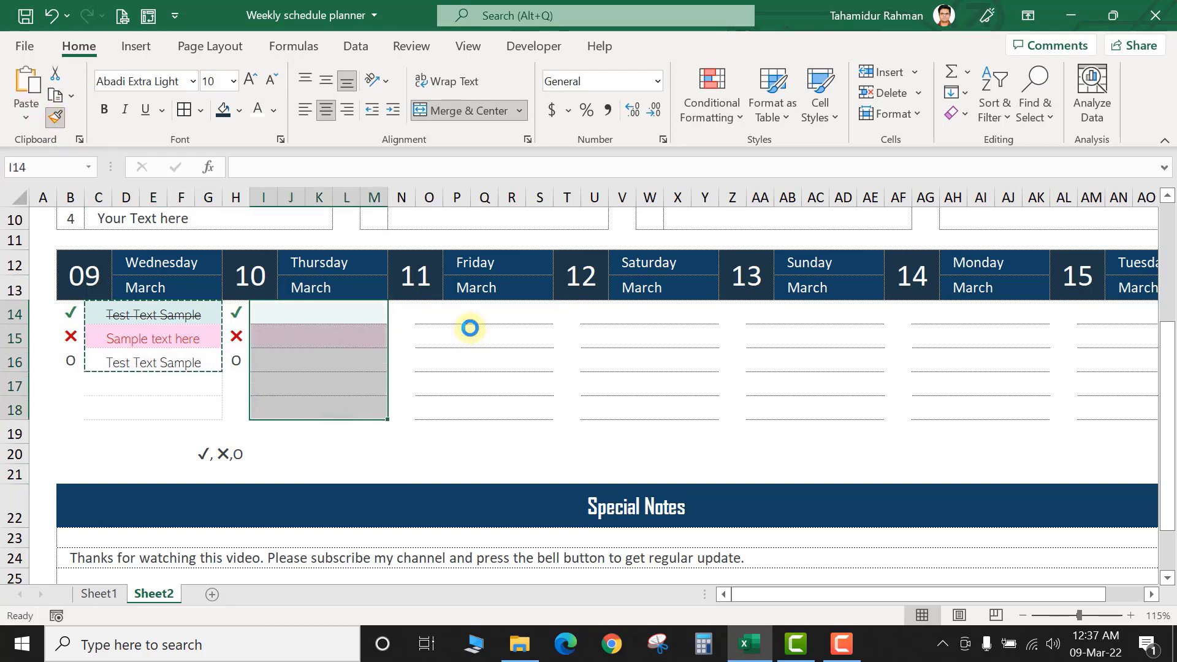
# Carry the task-cell formatting on with Format Painter, day by day, to rows 14 to 18 of the Friday through Tuesday blocks
pyautogui.doubleClick(55, 118)
pyautogui.moveTo(504, 312); pyautogui.dragTo(505, 410)
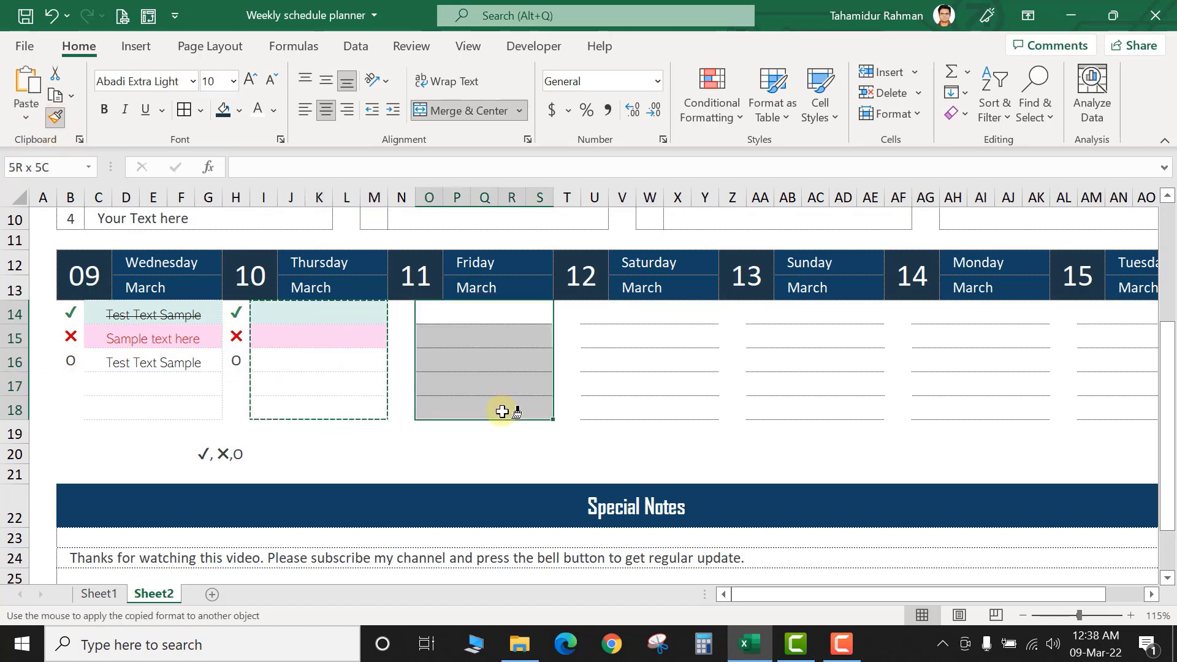
pyautogui.click(54, 120)
pyautogui.moveTo(688, 317); pyautogui.dragTo(688, 410)
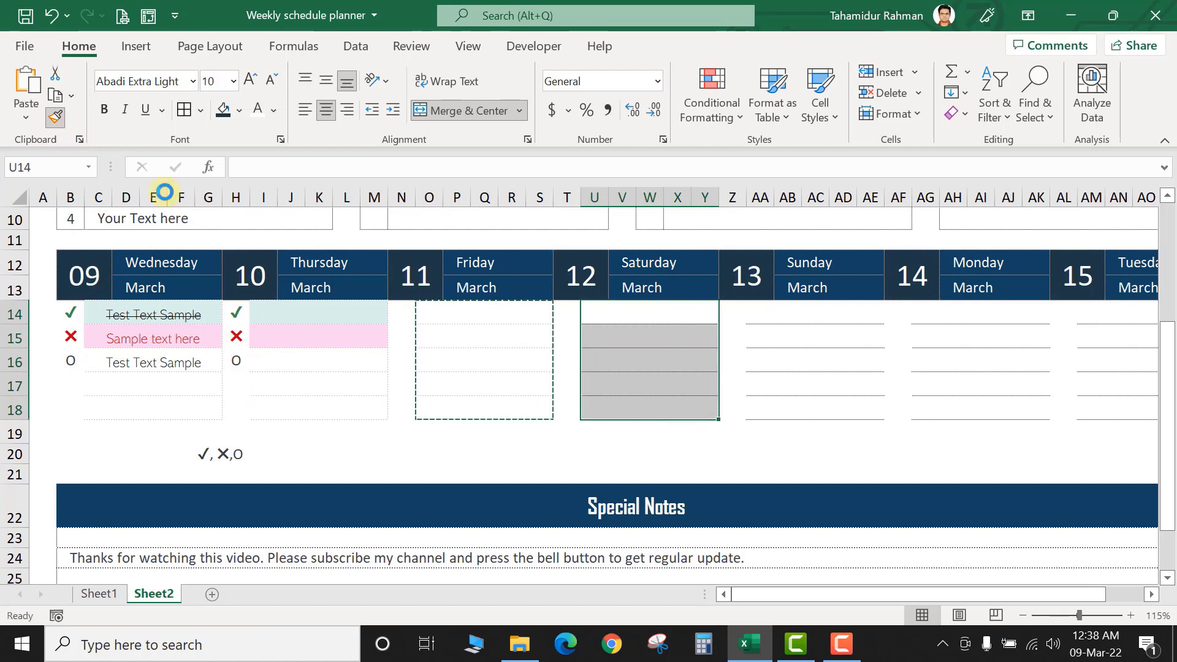
pyautogui.click(57, 118)
pyautogui.moveTo(799, 317); pyautogui.dragTo(801, 412)
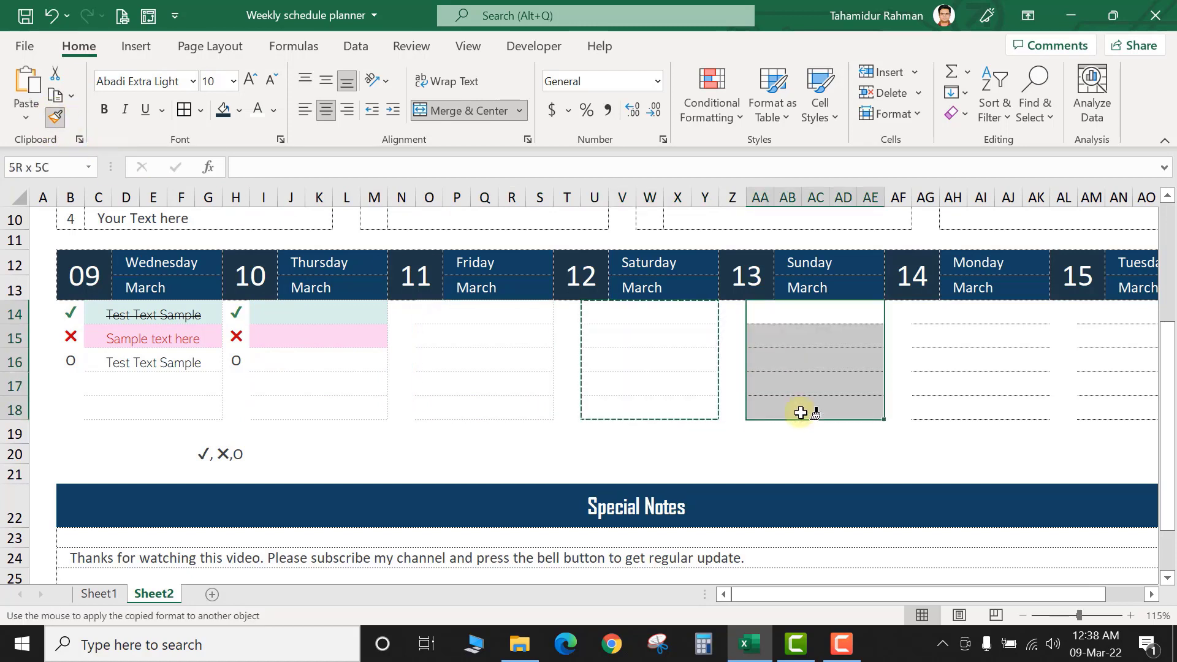
pyautogui.doubleClick(55, 118)
pyautogui.moveTo(997, 315); pyautogui.dragTo(998, 399)
pyautogui.moveTo(1044, 595); pyautogui.dragTo(1095, 595)
pyautogui.moveTo(1037, 315); pyautogui.dragTo(1037, 407)
pyautogui.click(57, 116)
# Copy Thursday's status cells H14:H18 into the status columns N, T, Z, AF and AL for Friday through Tuesday
pyautogui.moveTo(127, 314); pyautogui.dragTo(137, 398)
pyautogui.hotkey('ctrl', 'c')
pyautogui.moveTo(293, 308); pyautogui.dragTo(295, 407)
pyautogui.hotkey('ctrl', 'v')
pyautogui.moveTo(459, 314); pyautogui.dragTo(469, 408)
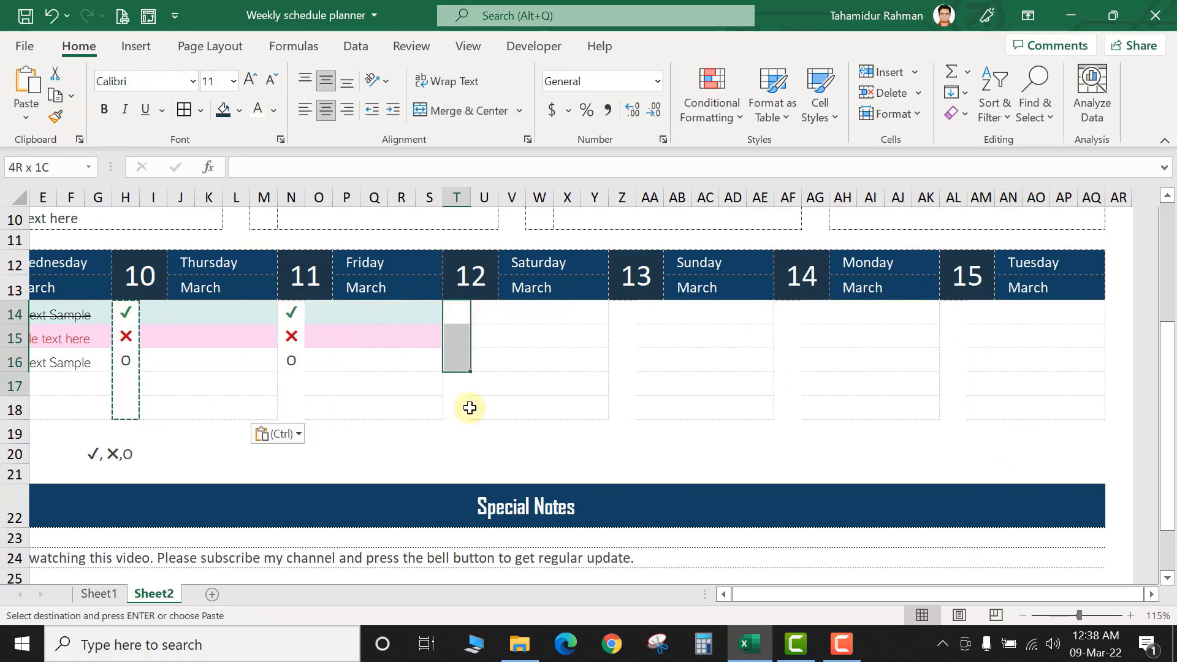
pyautogui.hotkey('ctrl', 'v')
pyautogui.moveTo(622, 314); pyautogui.dragTo(622, 420)
pyautogui.hotkey('ctrl', 'v')
pyautogui.moveTo(787, 314); pyautogui.dragTo(782, 399)
pyautogui.hotkey('ctrl', 'v')
pyautogui.moveTo(953, 314); pyautogui.dragTo(951, 410)
pyautogui.hotkey('ctrl', 'v')
pyautogui.hscroll(-2, 223, 378)
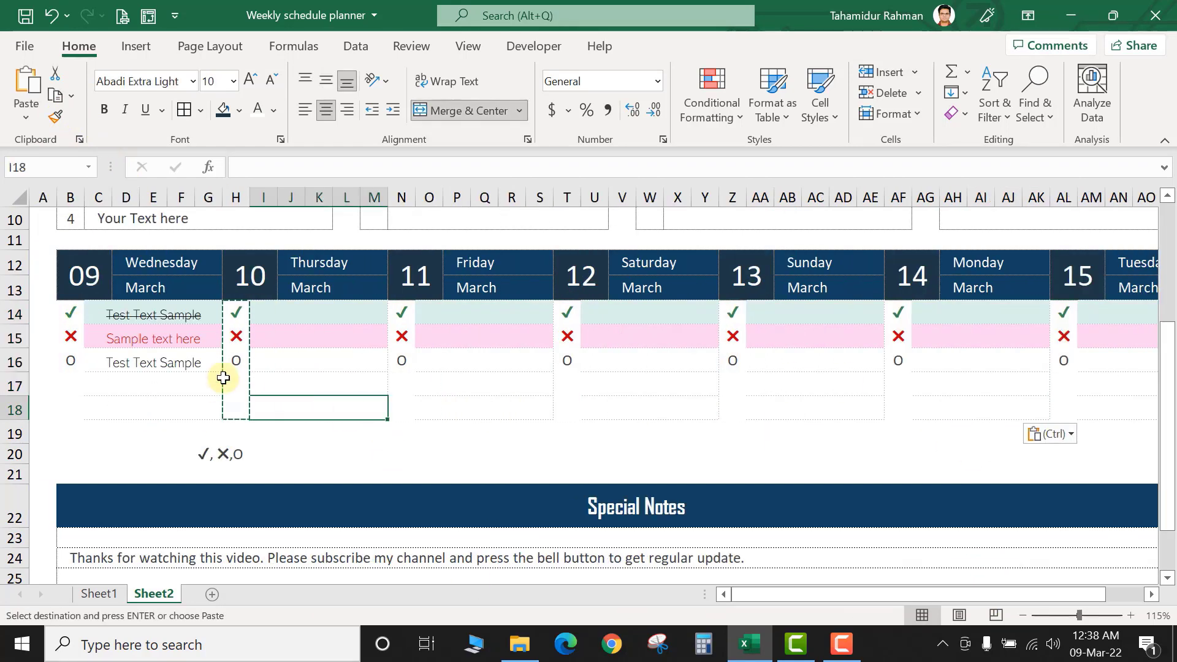
pyautogui.press('Escape')
# Set all of Thursday's status cells H14:H18 to O and clear the ✓, ✕, O symbol list in row 20
pyautogui.click(237, 315)
pyautogui.click(258, 316)
pyautogui.click(238, 362)
pyautogui.click(237, 338)
pyautogui.click(257, 341)
pyautogui.click(238, 385)
pyautogui.click(238, 385)
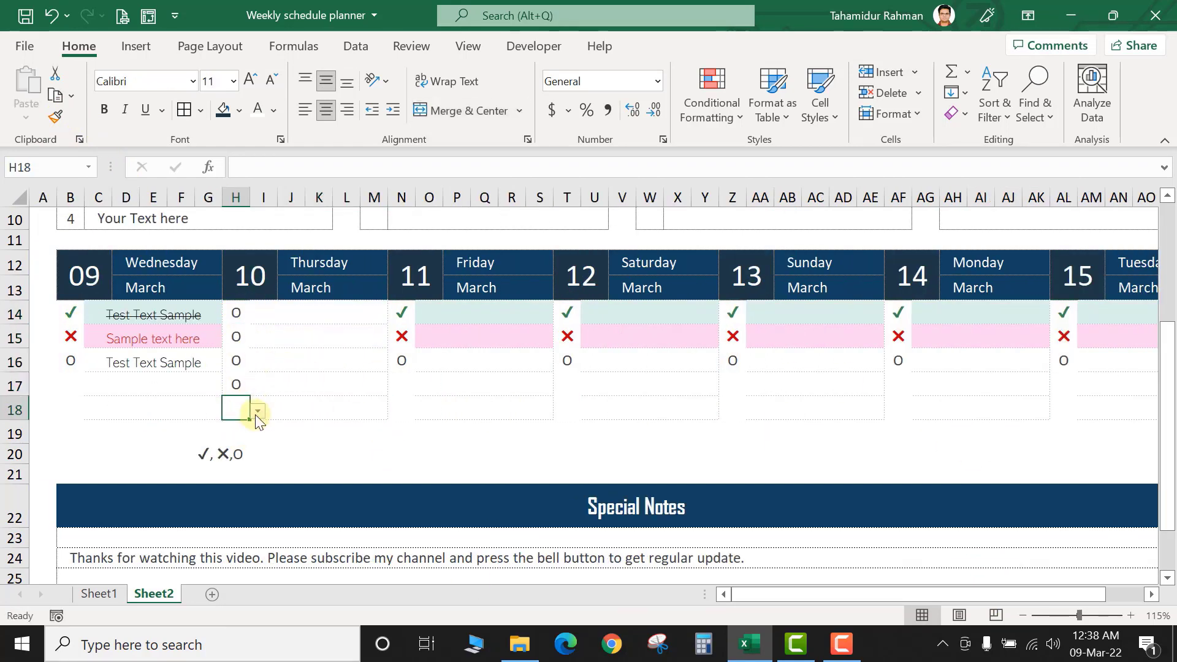
pyautogui.click(257, 414)
pyautogui.click(238, 457)
pyautogui.moveTo(208, 455); pyautogui.dragTo(231, 454)
pyautogui.press('Delete')
# Enter "text" and "test" in Thursday's task rows 14 and 15, and align I14:M18 left horizontally and middle vertically
pyautogui.click(302, 317)
pyautogui.write('text')
pyautogui.press('Return')
pyautogui.write('test')
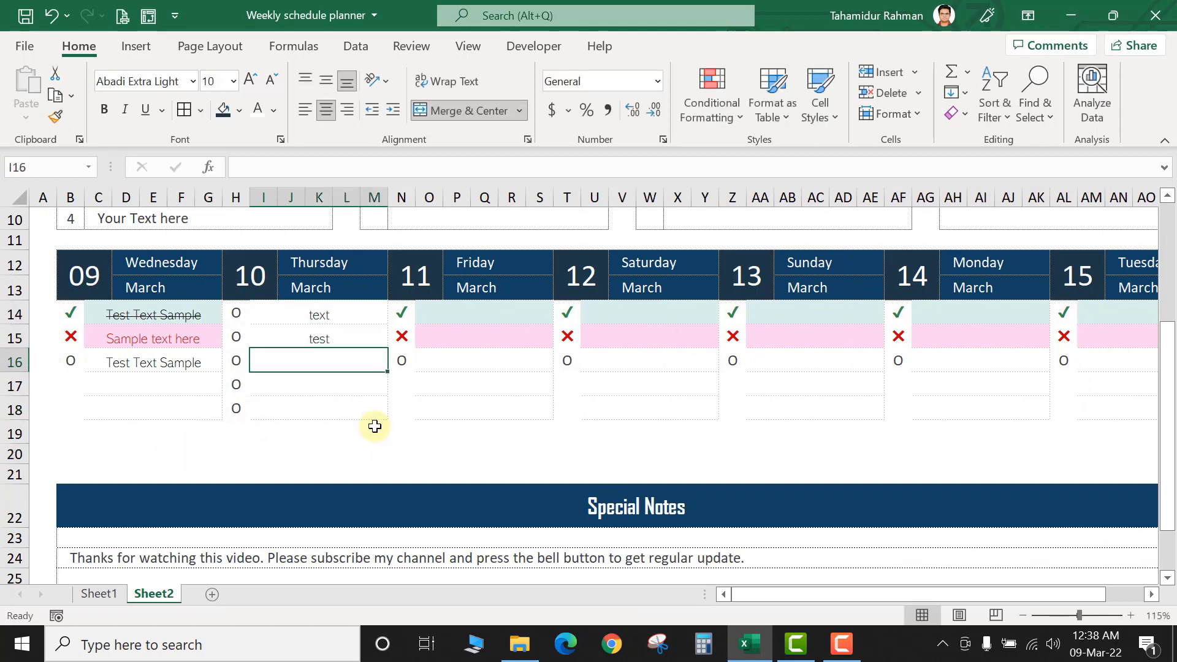
pyautogui.moveTo(320, 315); pyautogui.dragTo(319, 409)
pyautogui.click(306, 110)
pyautogui.click(326, 81)
# Apply the formatting of Thursday's task cells I14:M18 to rows 14 to 18 of the Friday through Tuesday blocks with Format Painter
pyautogui.doubleClick(56, 117)
pyautogui.click(469, 313)
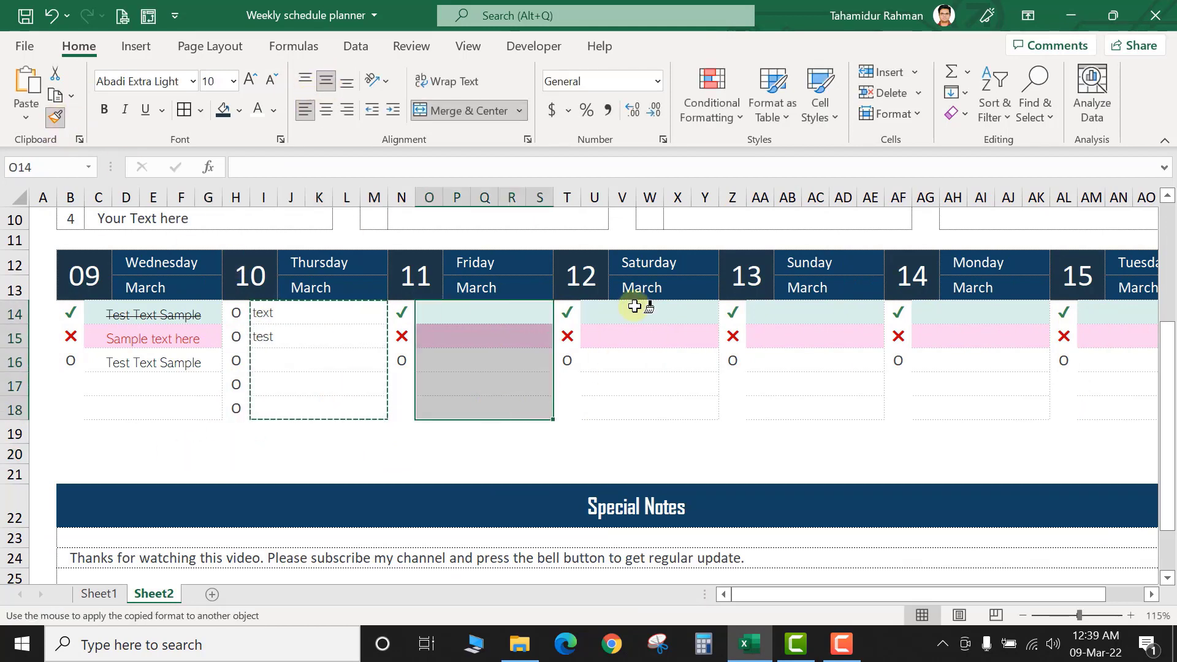
pyautogui.moveTo(636, 313); pyautogui.dragTo(651, 405)
pyautogui.moveTo(810, 314); pyautogui.dragTo(835, 403)
pyautogui.moveTo(977, 313); pyautogui.dragTo(983, 405)
pyautogui.moveTo(975, 593); pyautogui.dragTo(1023, 594)
pyautogui.moveTo(1030, 314); pyautogui.dragTo(1037, 402)
pyautogui.press('Escape')
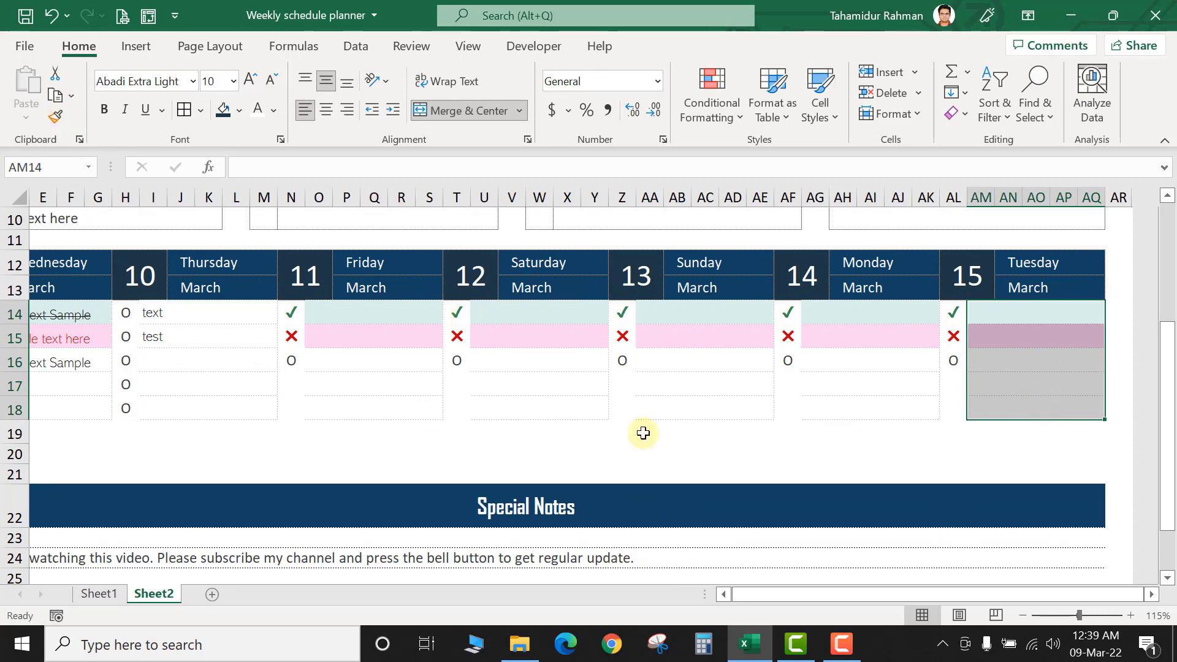
# Copy Thursday's O statuses H14:H18 over the status columns N, T, Z, AF and AL for Friday through Tuesday
pyautogui.click(788, 316)
pyautogui.click(809, 315)
pyautogui.moveTo(126, 314); pyautogui.dragTo(121, 413)
pyautogui.hotkey('ctrl', 'c')
pyautogui.click(291, 313)
pyautogui.hotkey('ctrl', 'v')
pyautogui.click(456, 312)
pyautogui.hotkey('ctrl', 'v')
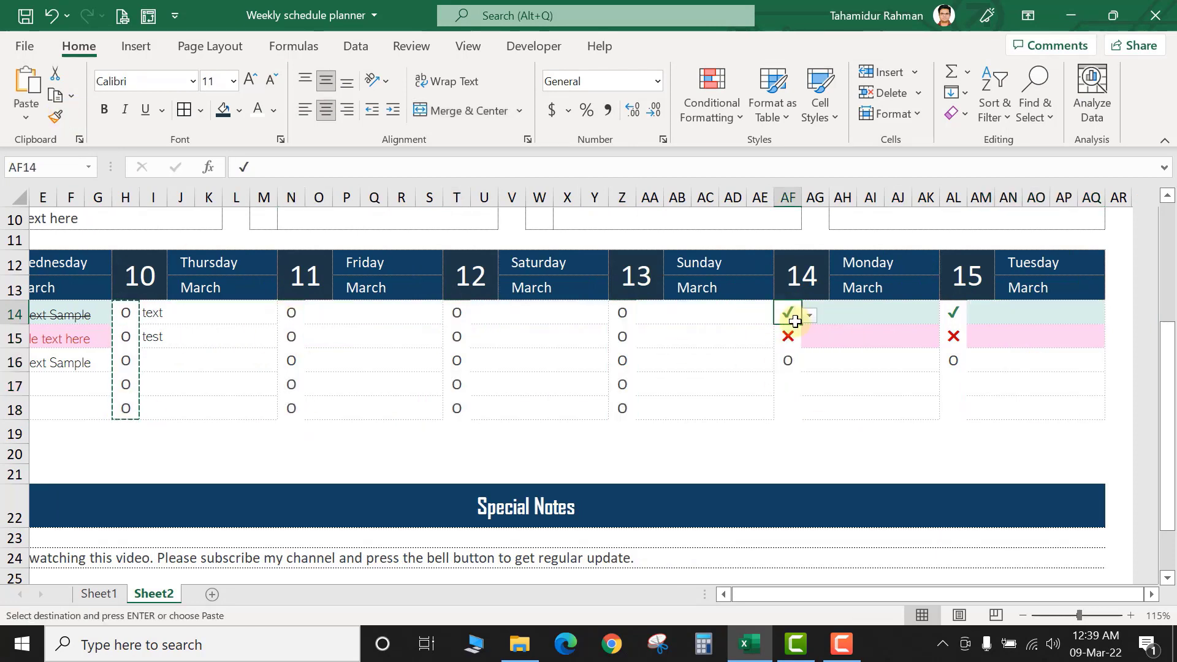
pyautogui.hotkey('ctrl', 'v')
pyautogui.click(953, 313)
pyautogui.hotkey('ctrl', 'v')
# Copy Wednesday's task cell C16 into Thursday's I14 and align it left horizontally and middle vertically
pyautogui.moveTo(165, 313); pyautogui.dragTo(160, 337)
pyautogui.click(77, 364)
pyautogui.hotkey('ctrl', 'c')
pyautogui.click(168, 311)
pyautogui.hotkey('ctrl', 'v')
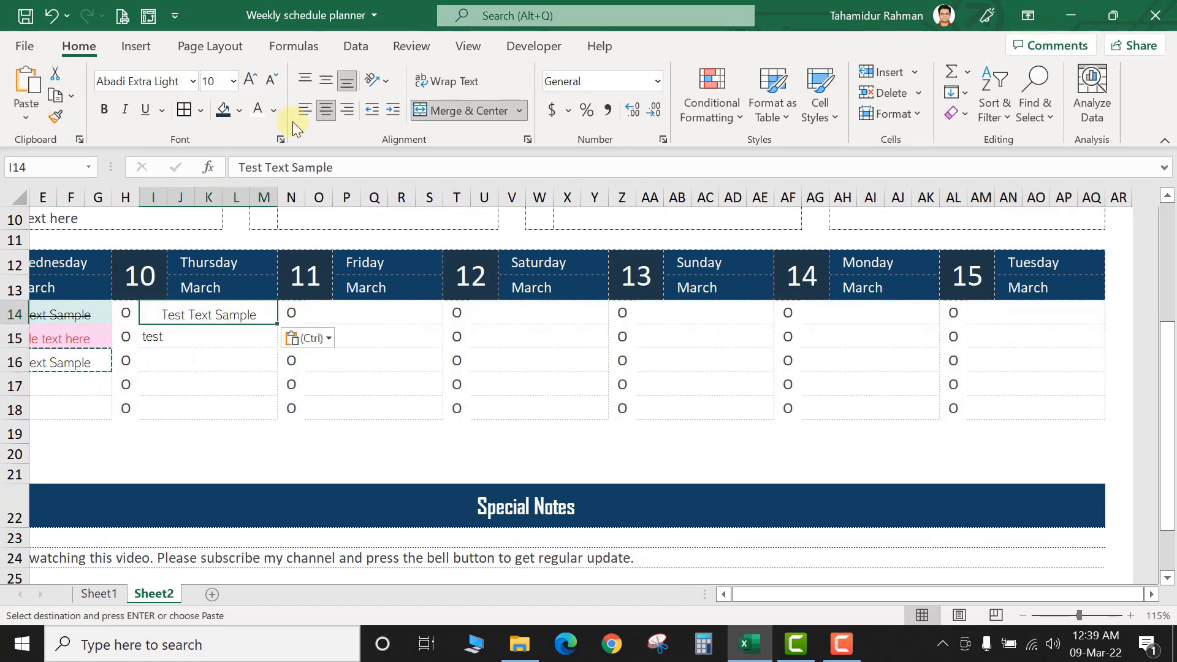
pyautogui.click(304, 110)
pyautogui.click(326, 81)
# Fill Thursday's I14 task down to row 18 and copy I14:M18 into the task blocks of Friday through Tuesday
pyautogui.moveTo(277, 323); pyautogui.dragTo(268, 412)
pyautogui.hotkey('ctrl', 'c')
pyautogui.click(407, 312)
pyautogui.hotkey('ctrl', 'v')
pyautogui.click(551, 313)
pyautogui.hotkey('ctrl', 'v')
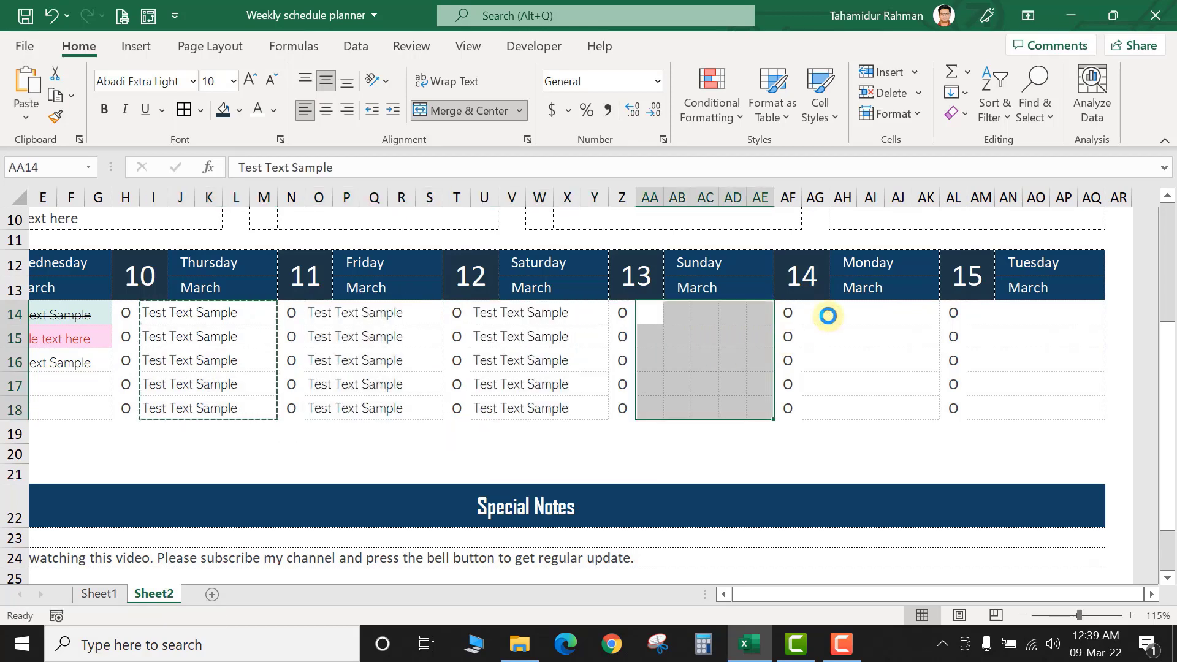
pyautogui.click(827, 315)
pyautogui.hotkey('ctrl', 'v')
pyautogui.click(1003, 315)
pyautogui.hotkey('ctrl', 'v')
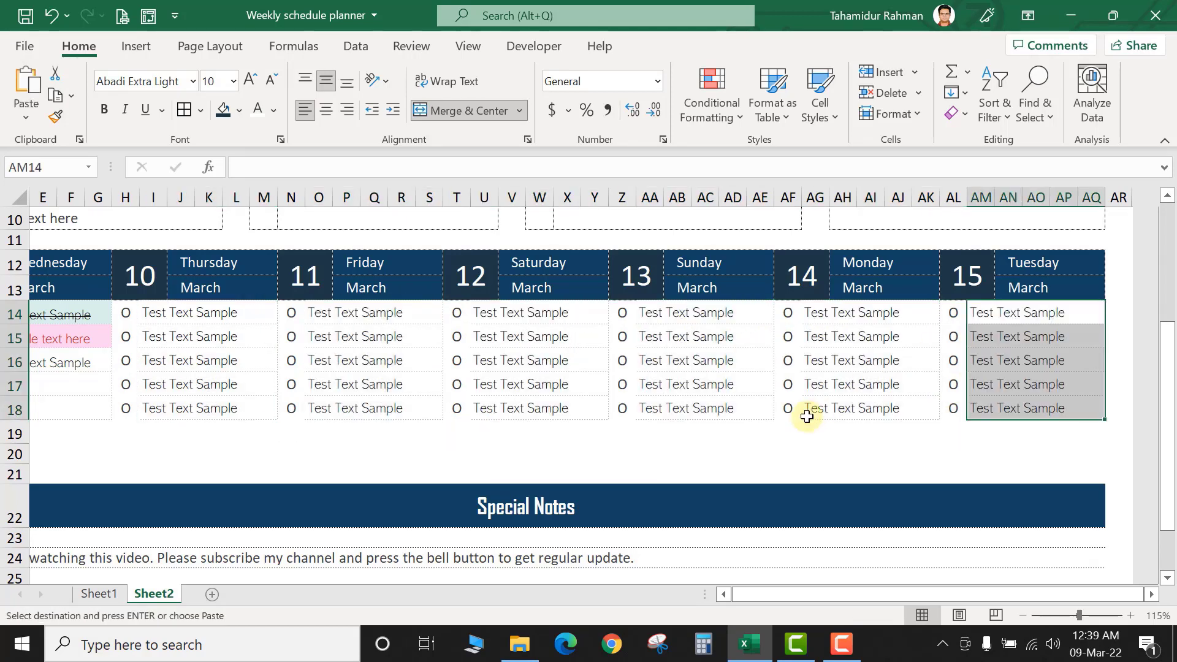
pyautogui.press('Escape')
# Set Friday's status cell N15 to ✕ and Sunday's status cell Z16 to ✓
pyautogui.click(291, 336)
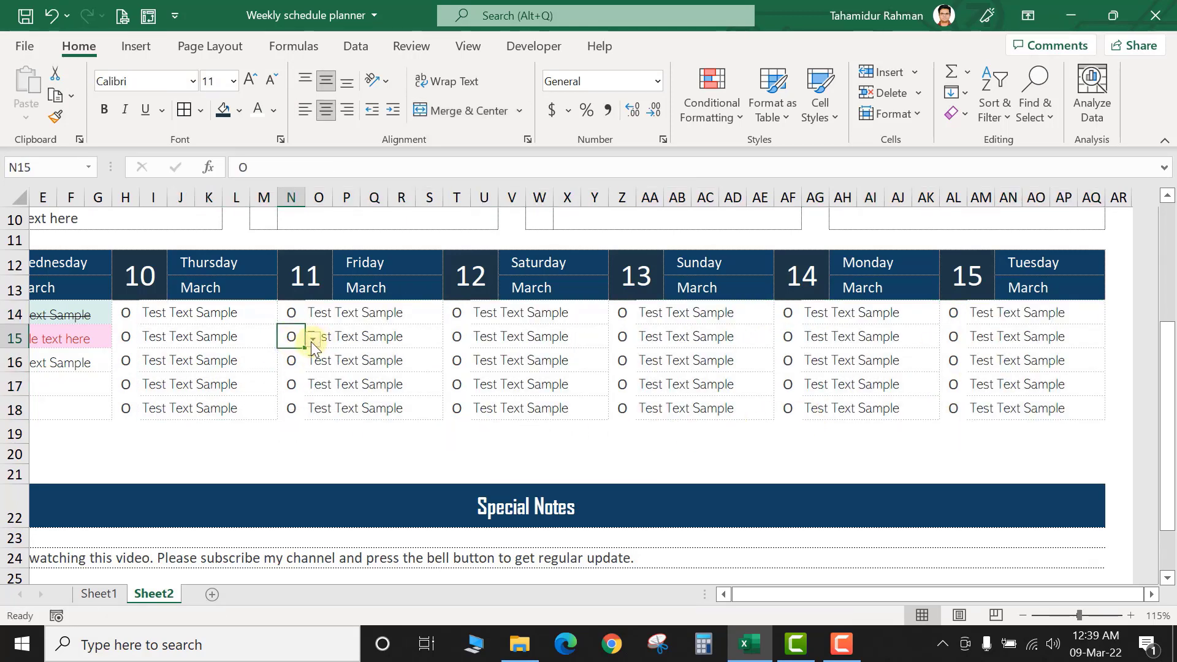
pyautogui.click(312, 339)
pyautogui.click(282, 369)
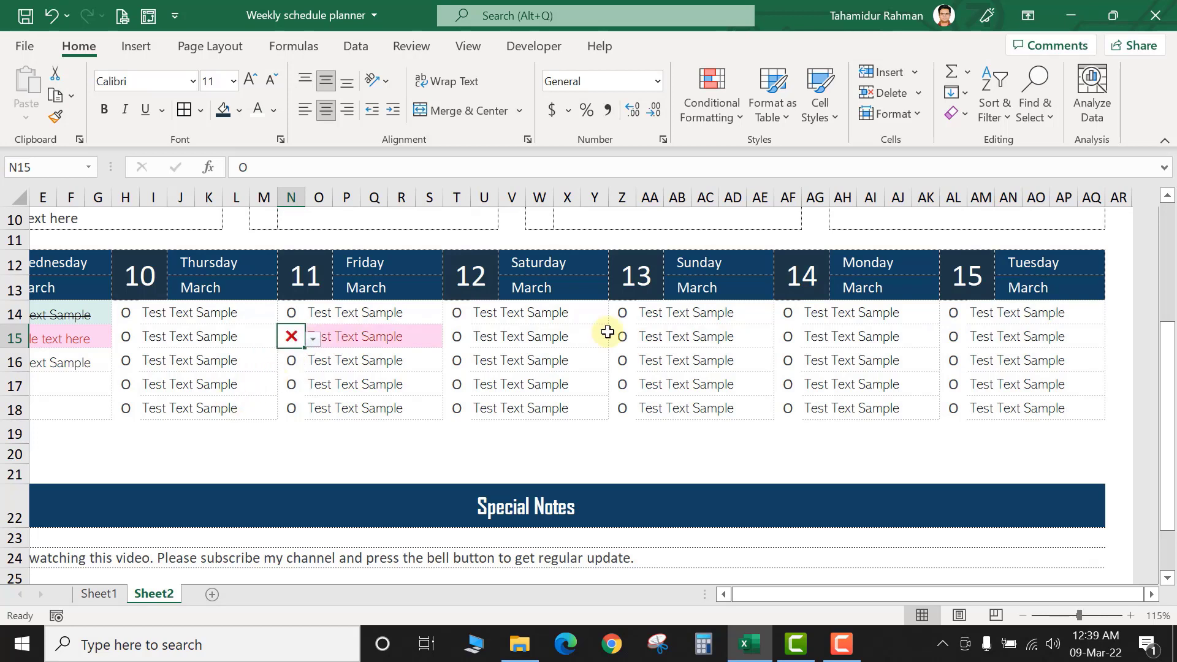
pyautogui.click(630, 364)
pyautogui.click(640, 363)
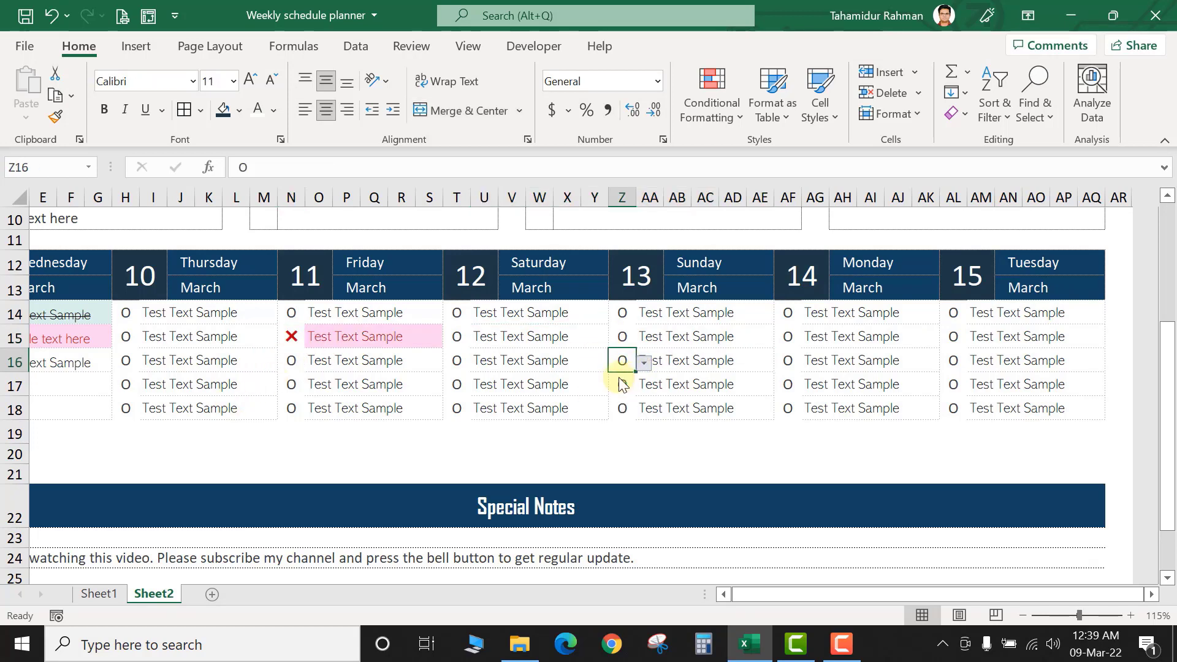
pyautogui.click(620, 380)
# Set Friday's status cell N18 to ✓ and Tuesday's status cell AL15 to ✕
pyautogui.click(337, 402)
pyautogui.click(292, 407)
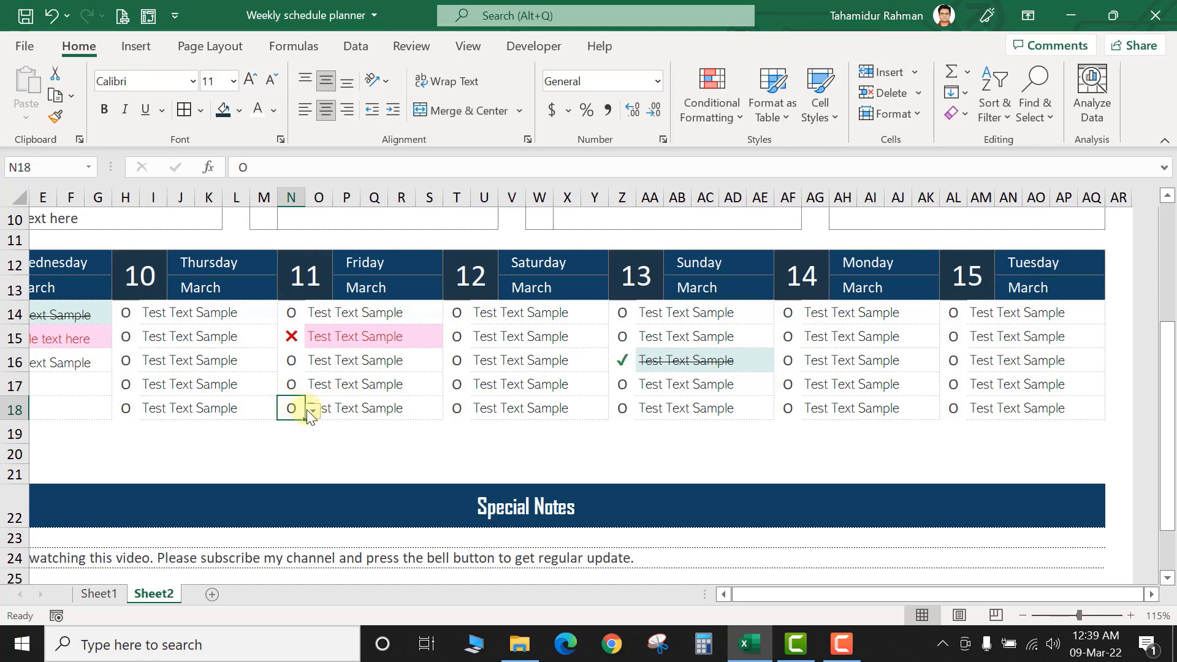
pyautogui.click(313, 409)
pyautogui.click(269, 429)
pyautogui.click(788, 337)
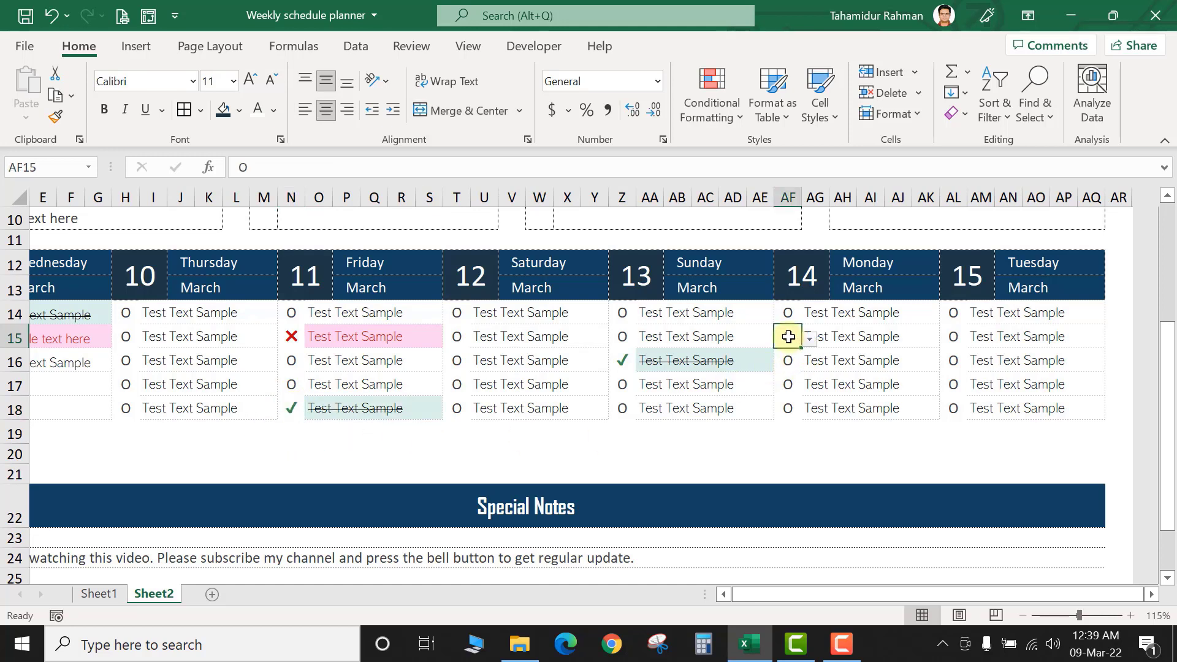
pyautogui.click(952, 336)
pyautogui.click(974, 340)
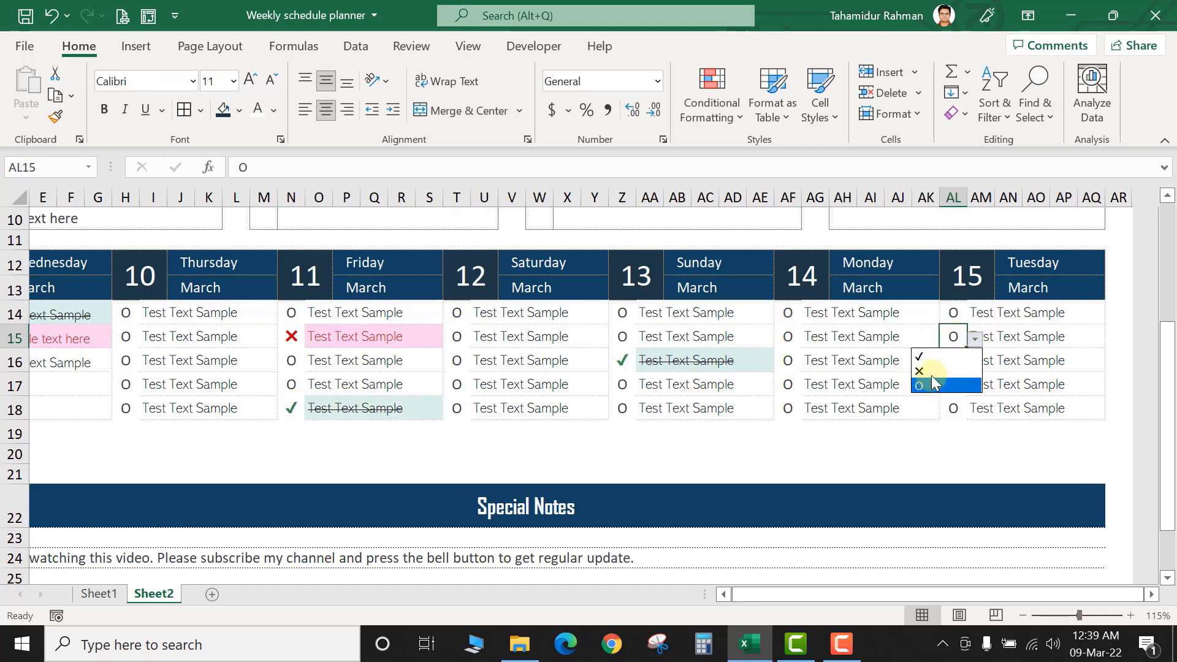
pyautogui.click(928, 391)
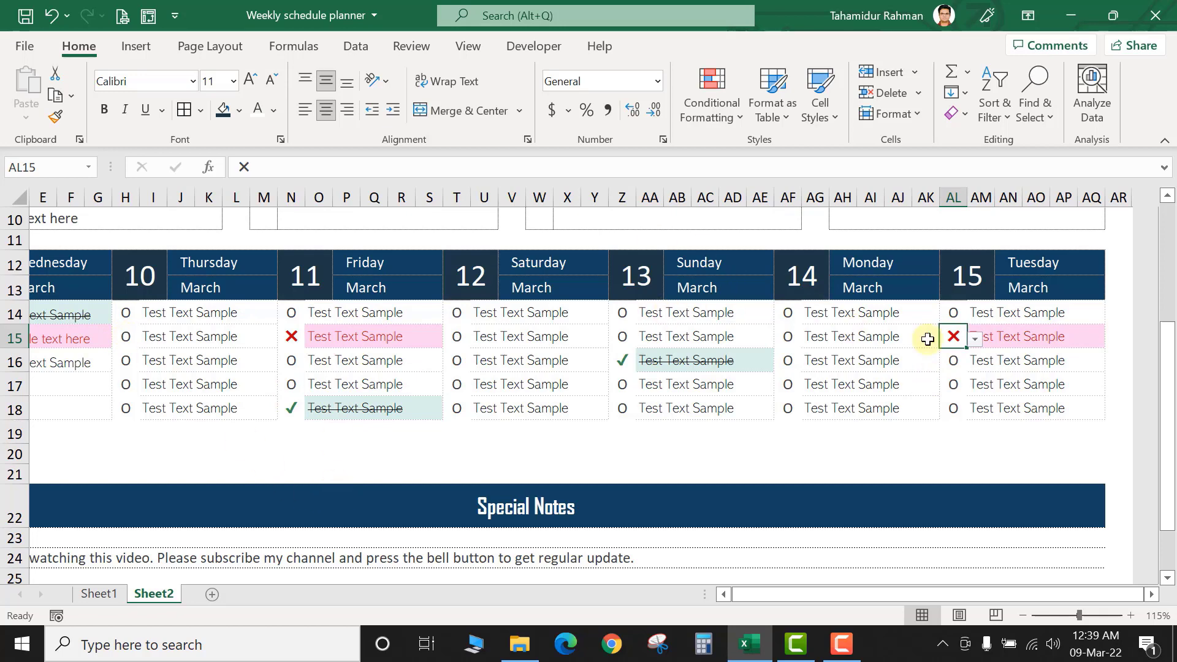
pyautogui.click(877, 409)
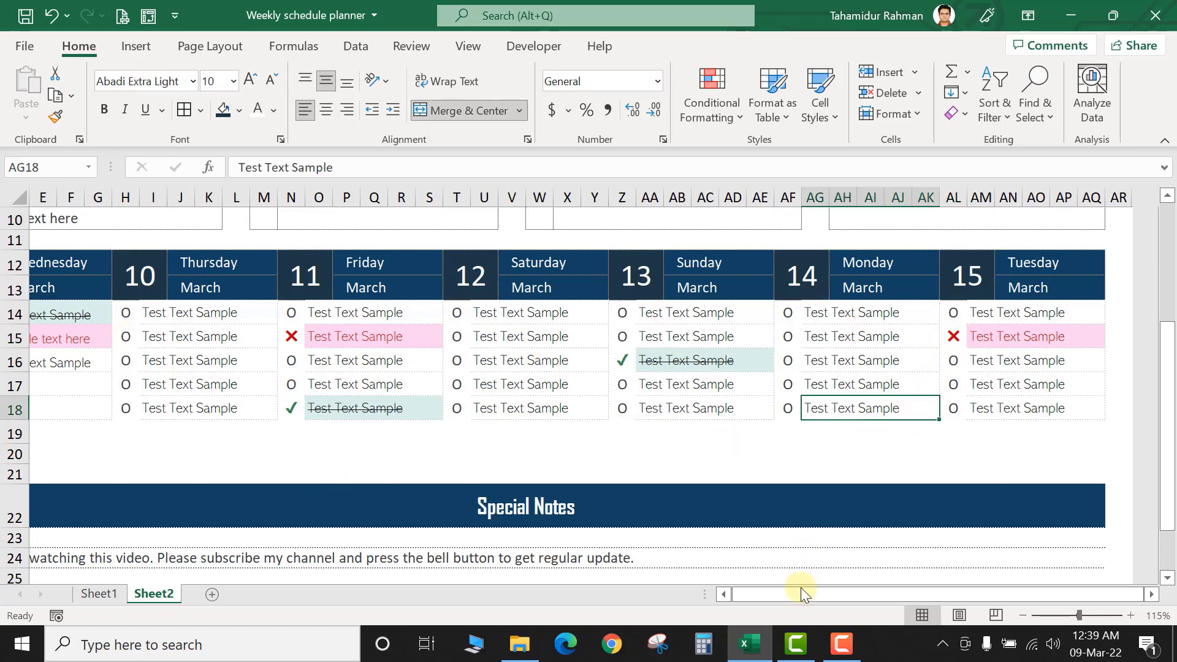
# Format the Special Notes text in B24 with the Amasis MT Pro Light font at size 10
pyautogui.moveTo(800, 589); pyautogui.dragTo(669, 594)
pyautogui.scroll(-1, 423, 539)
pyautogui.click(247, 495)
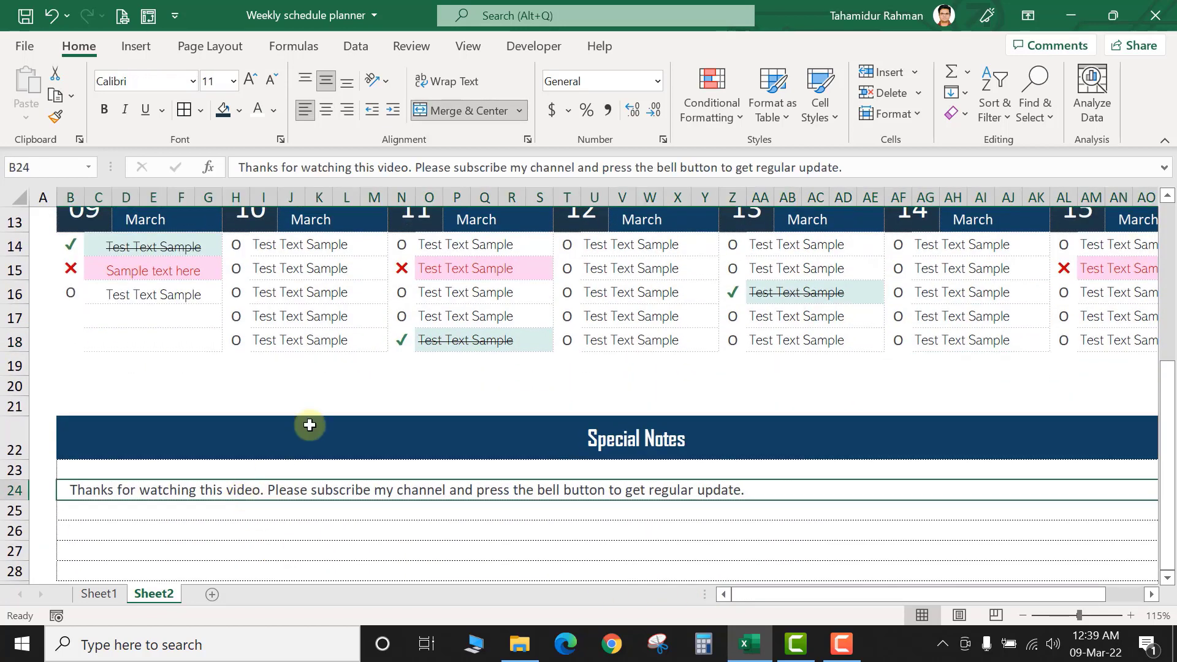
pyautogui.click(265, 88)
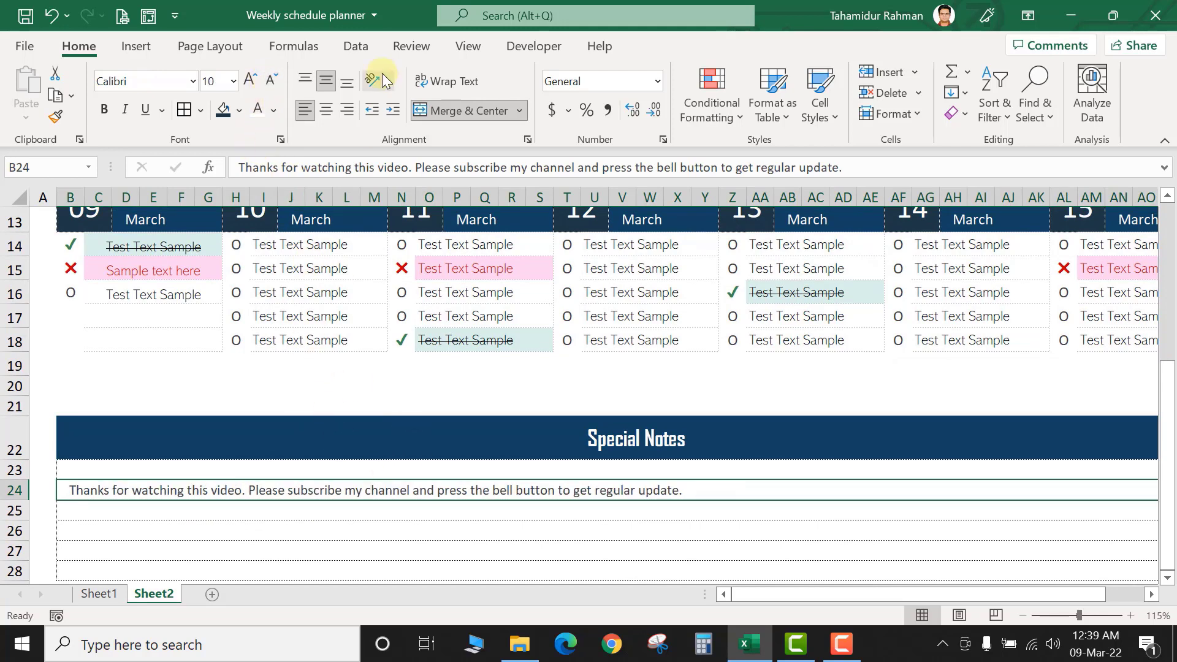
pyautogui.click(192, 81)
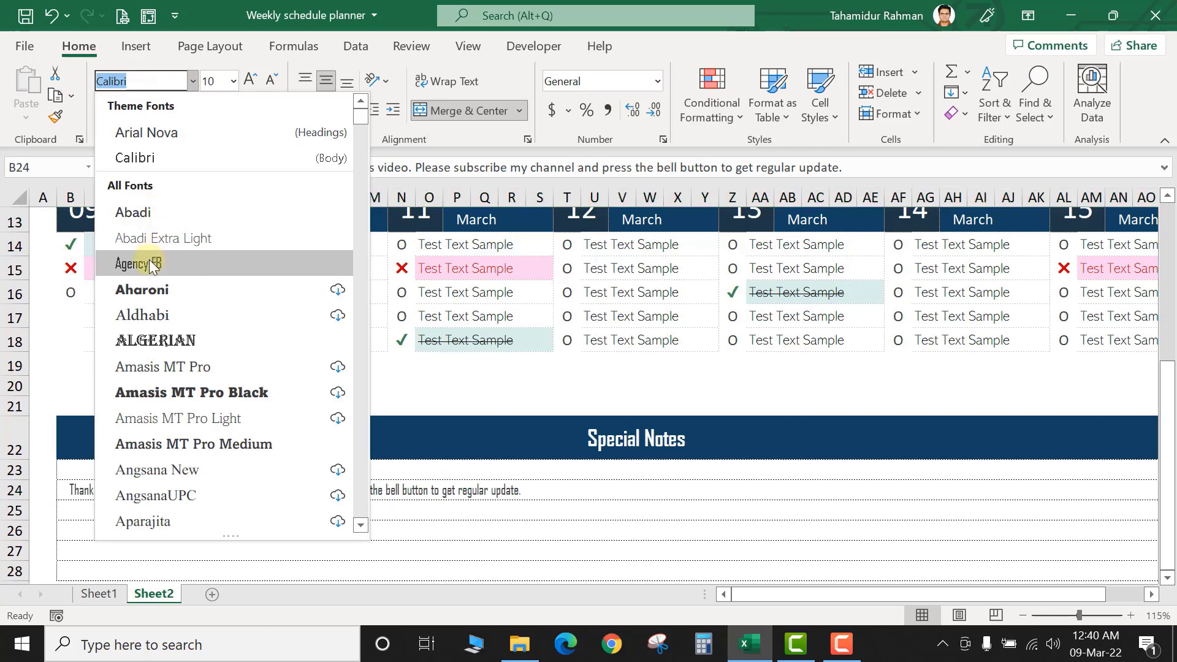
pyautogui.click(246, 426)
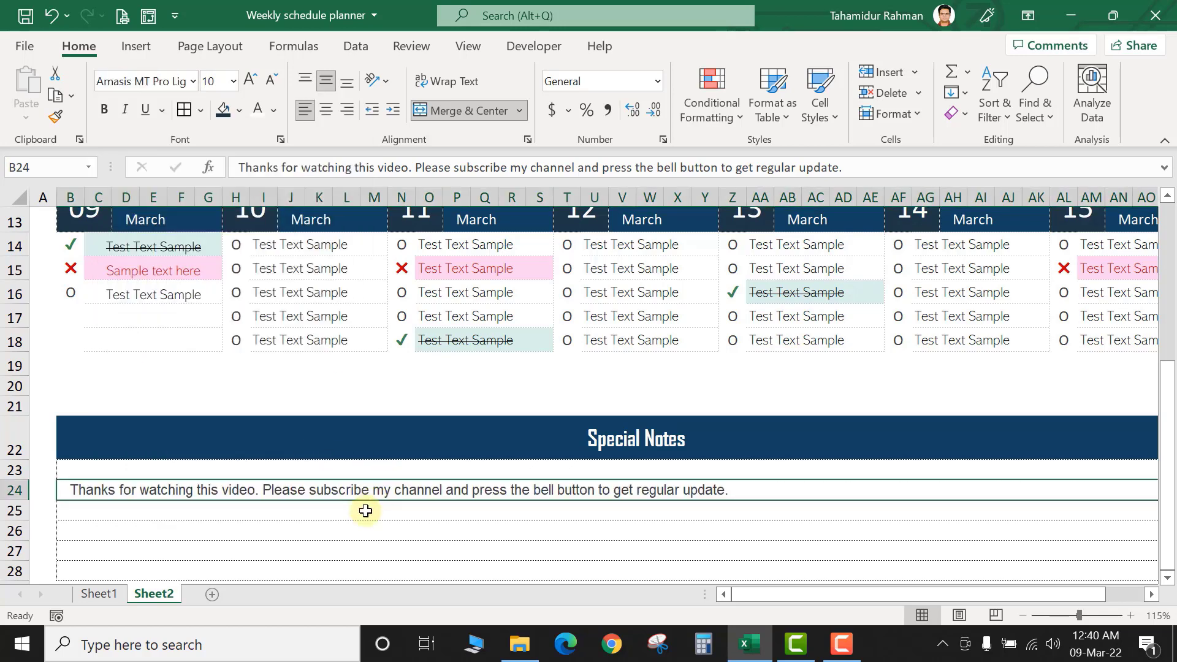
pyautogui.click(377, 511)
# Look over the whole planner at 100% zoom, from the title down to the Special Notes section
pyautogui.scroll(-3, 493, 508)
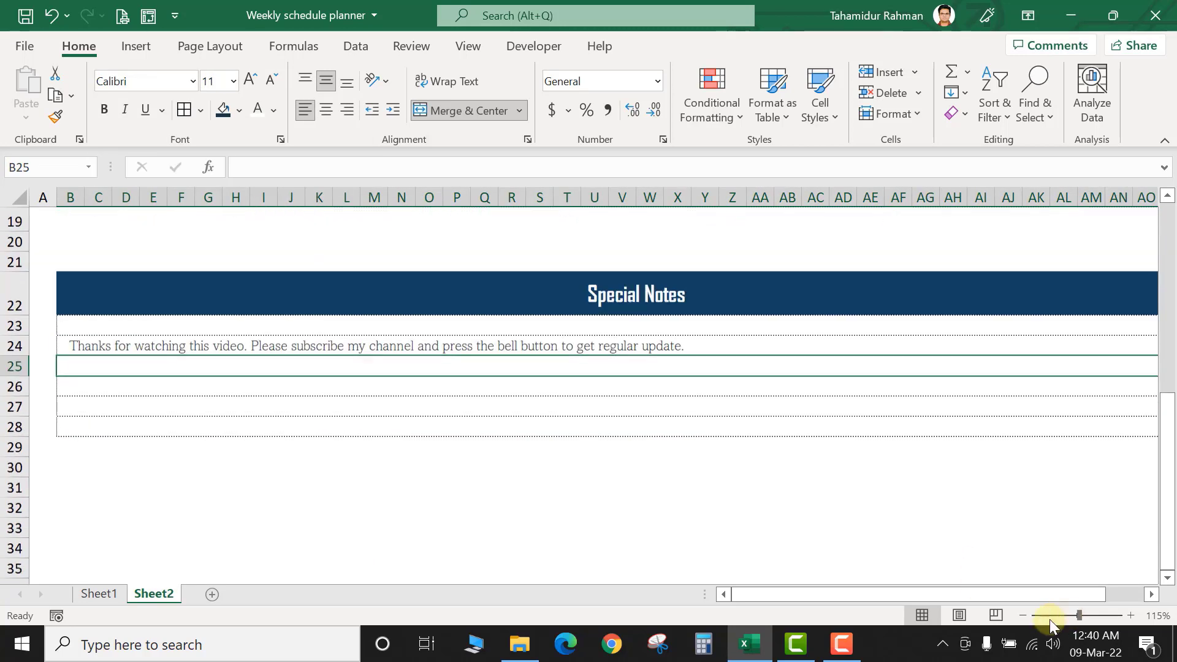
pyautogui.click(1023, 615)
pyautogui.click(1022, 615)
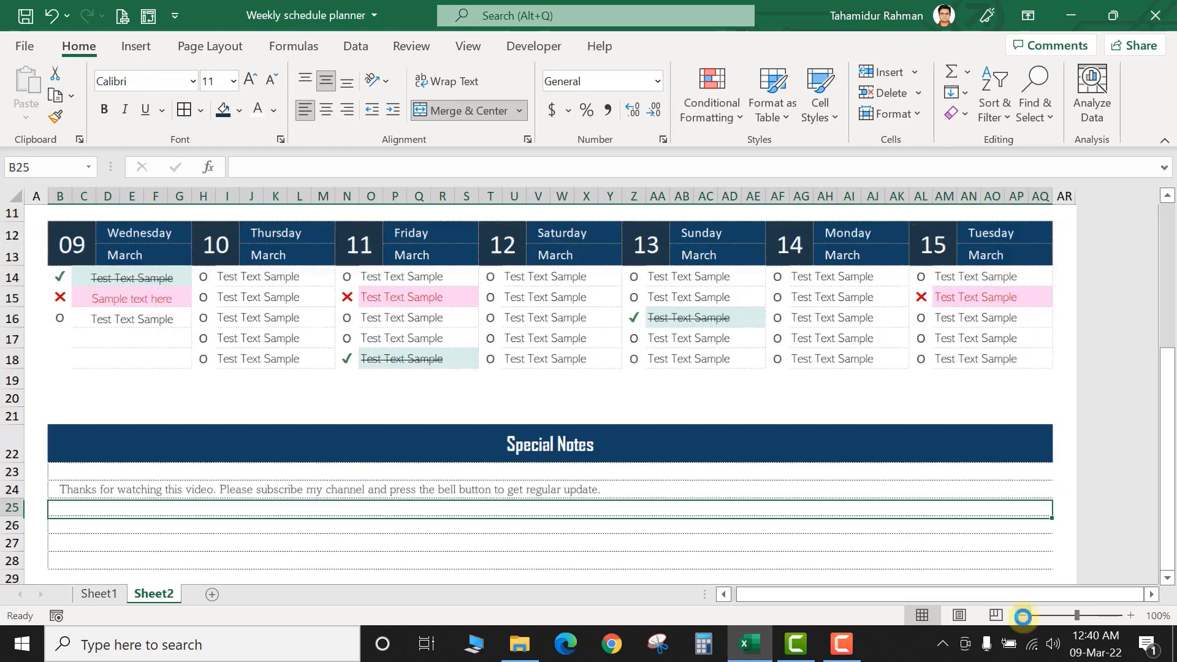
pyautogui.click(288, 420)
pyautogui.scroll(4, 250, 405)
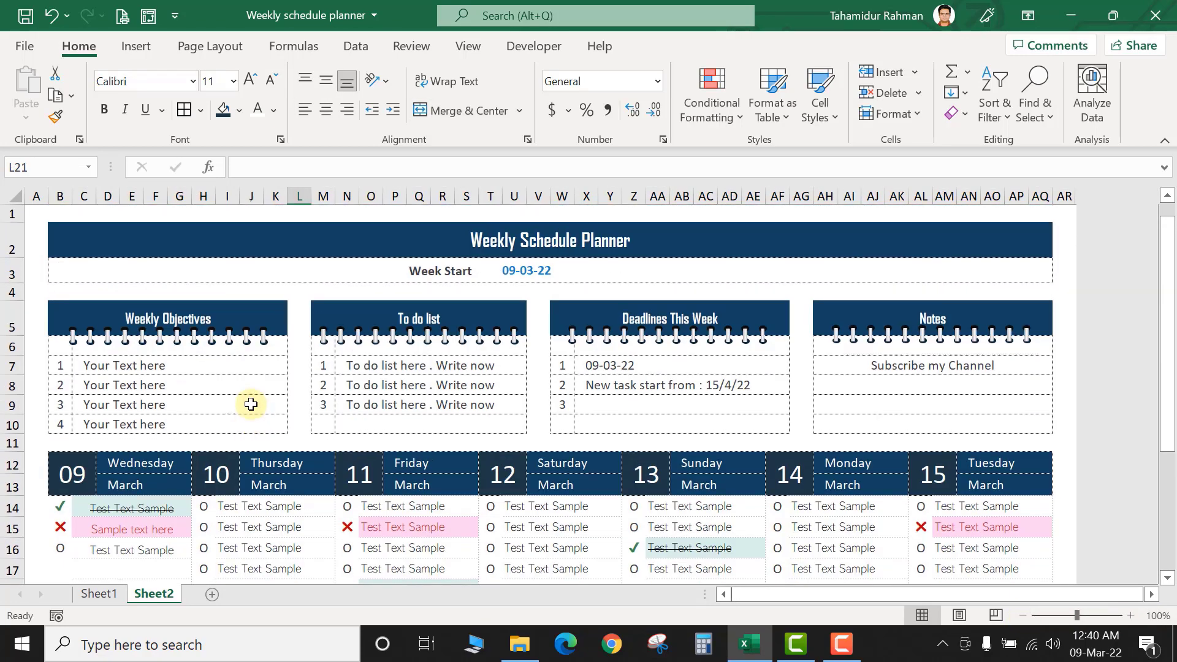
pyautogui.scroll(-5, 866, 460)
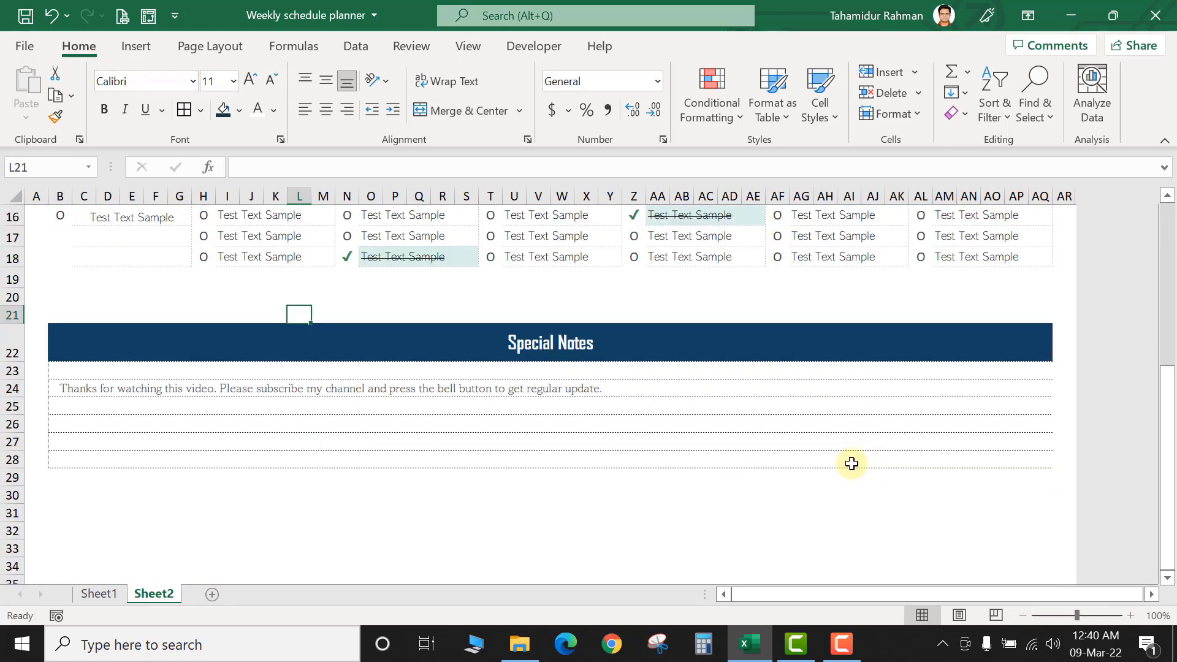
pyautogui.scroll(1, 796, 459)
pyautogui.scroll(2, 762, 459)
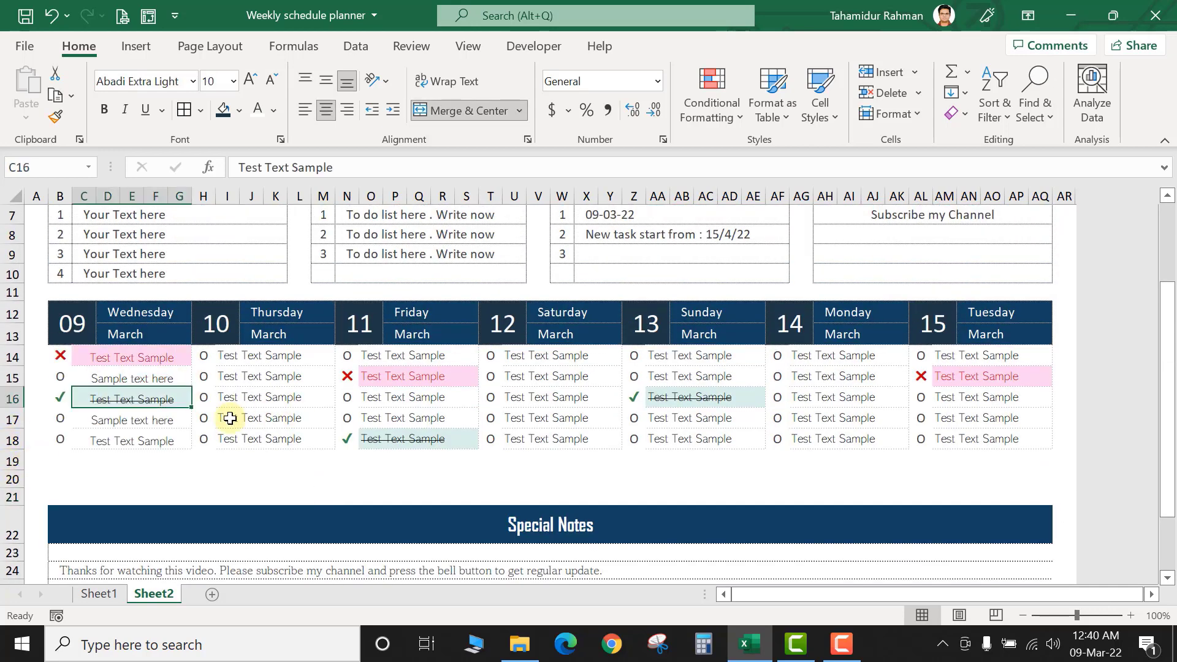
pyautogui.scroll(2, 822, 448)
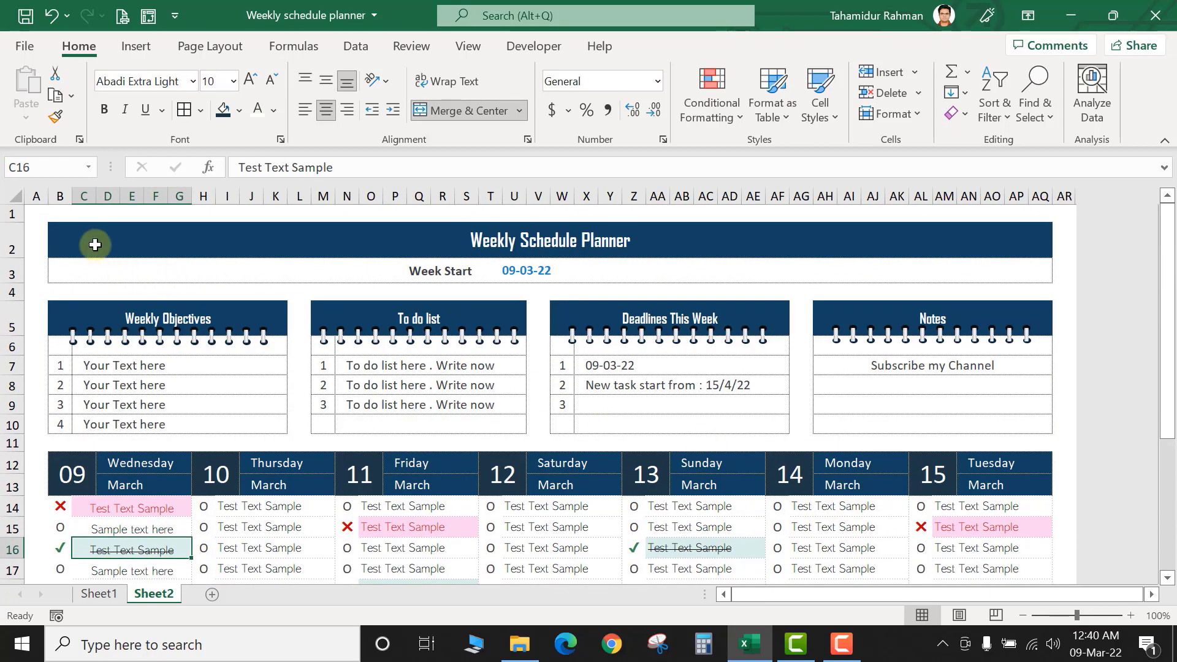
# Fill the planner's blank rows 1, 4, 11, 19 to 21 and 29 and columns A and AR with a light grey-teal theme colour
pyautogui.moveTo(38, 213); pyautogui.dragTo(995, 227)
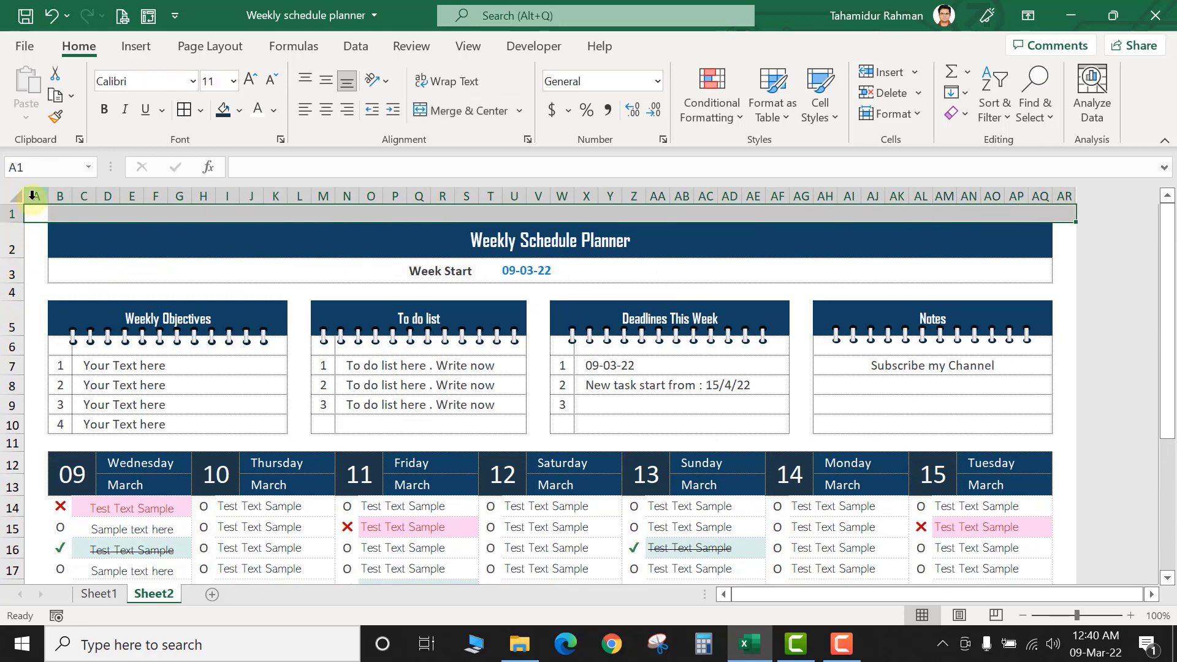
pyautogui.moveTo(61, 293); pyautogui.dragTo(1023, 293)
pyautogui.click(1064, 195)
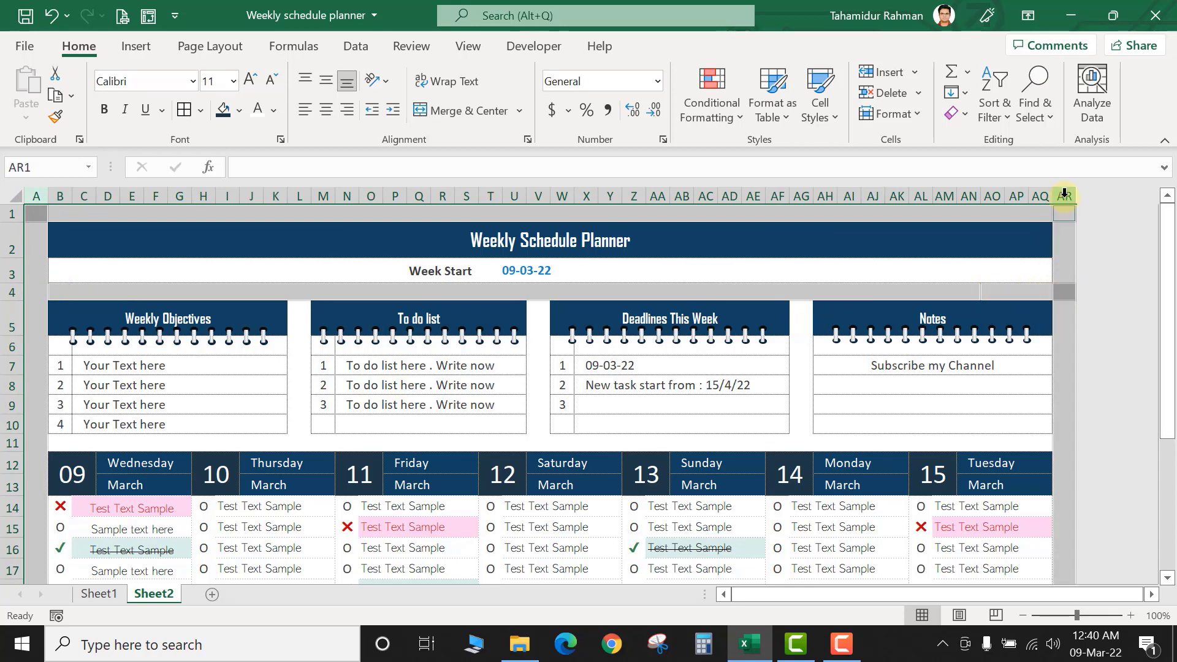
pyautogui.scroll(-2, 984, 442)
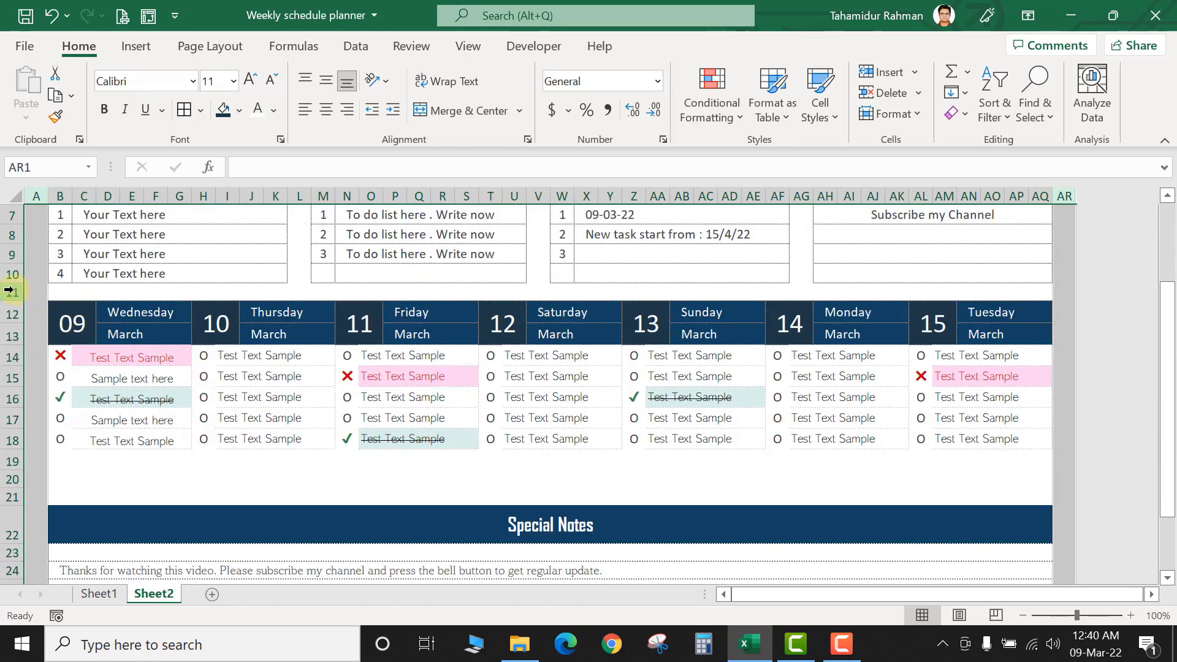
pyautogui.click(8, 290)
pyautogui.scroll(-1, 195, 486)
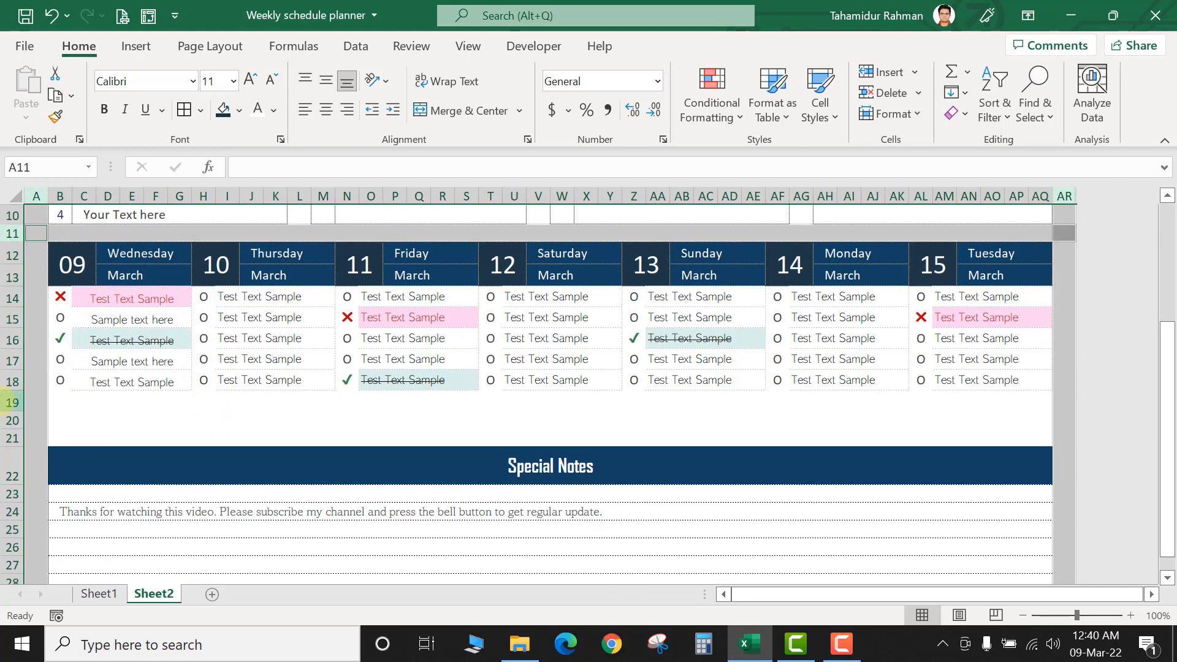
pyautogui.moveTo(8, 403); pyautogui.dragTo(11, 436)
pyautogui.scroll(-1, 441, 466)
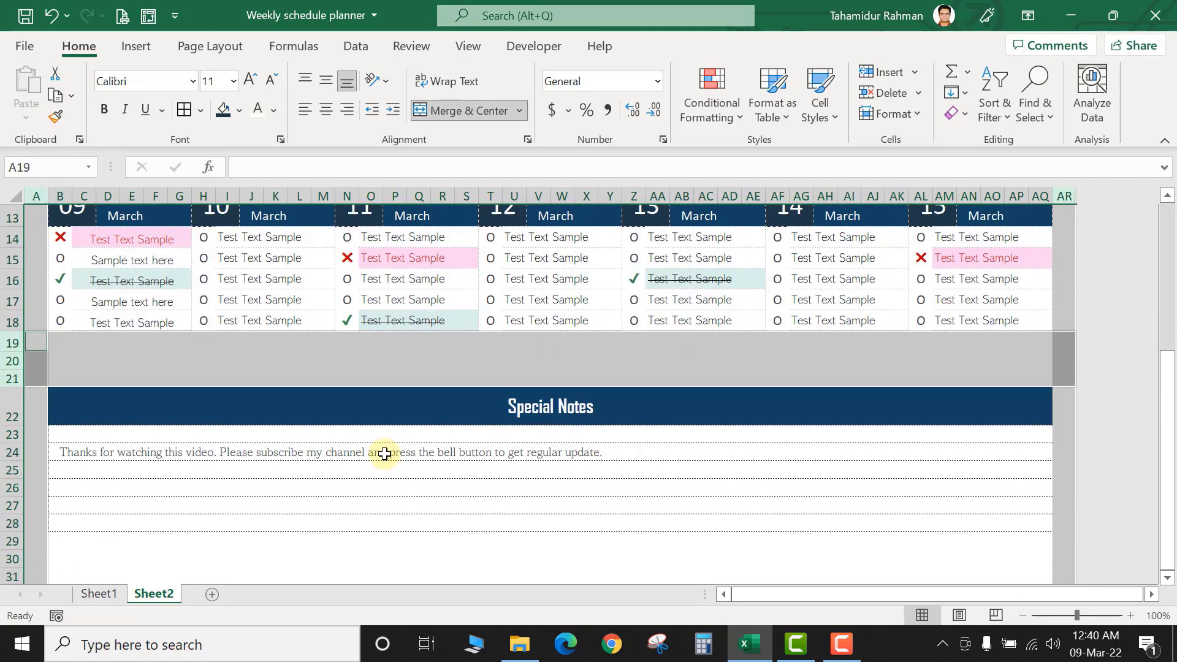
pyautogui.scroll(-2, 178, 480)
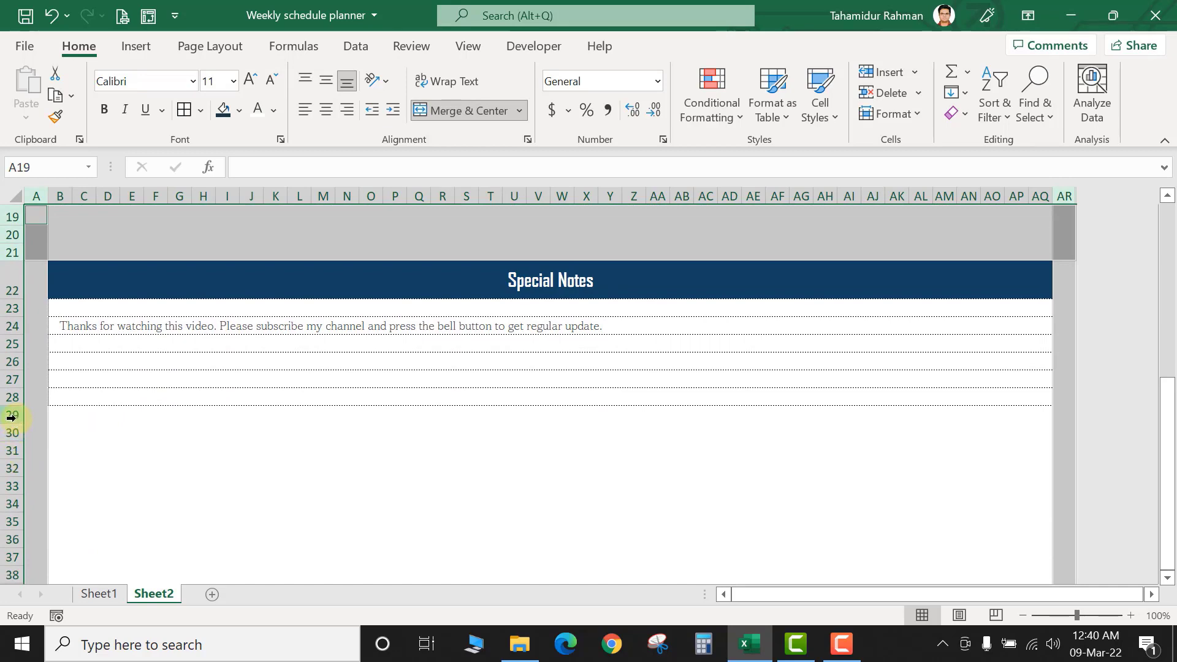
pyautogui.click(11, 417)
pyautogui.scroll(6, 707, 418)
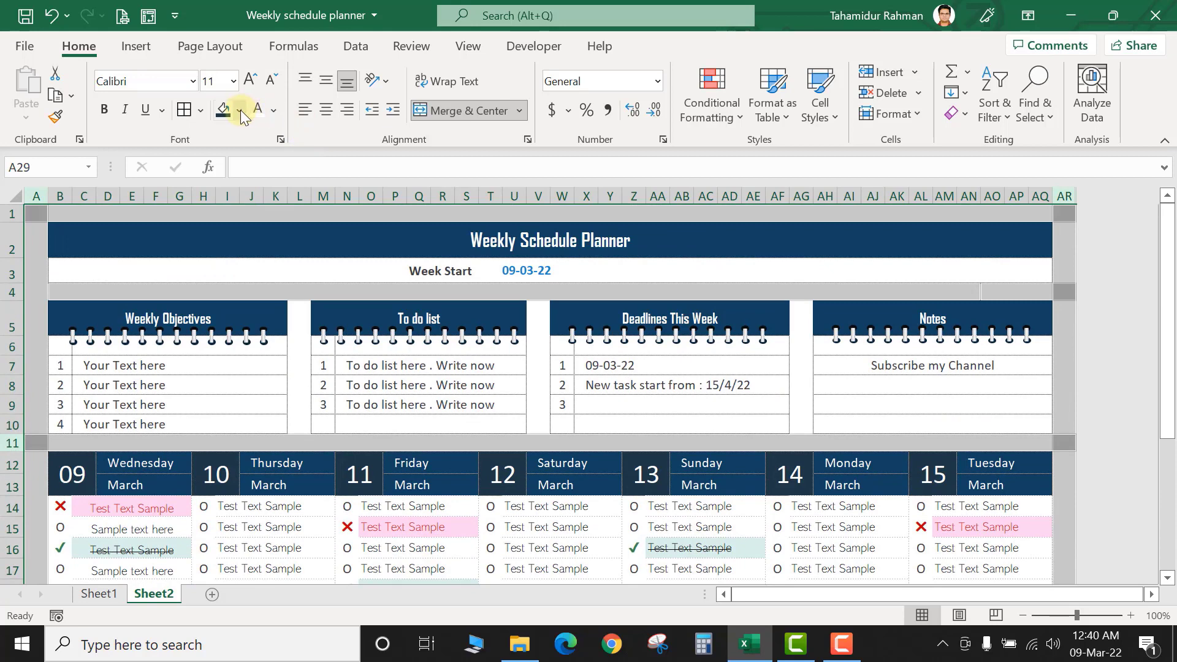
pyautogui.click(240, 109)
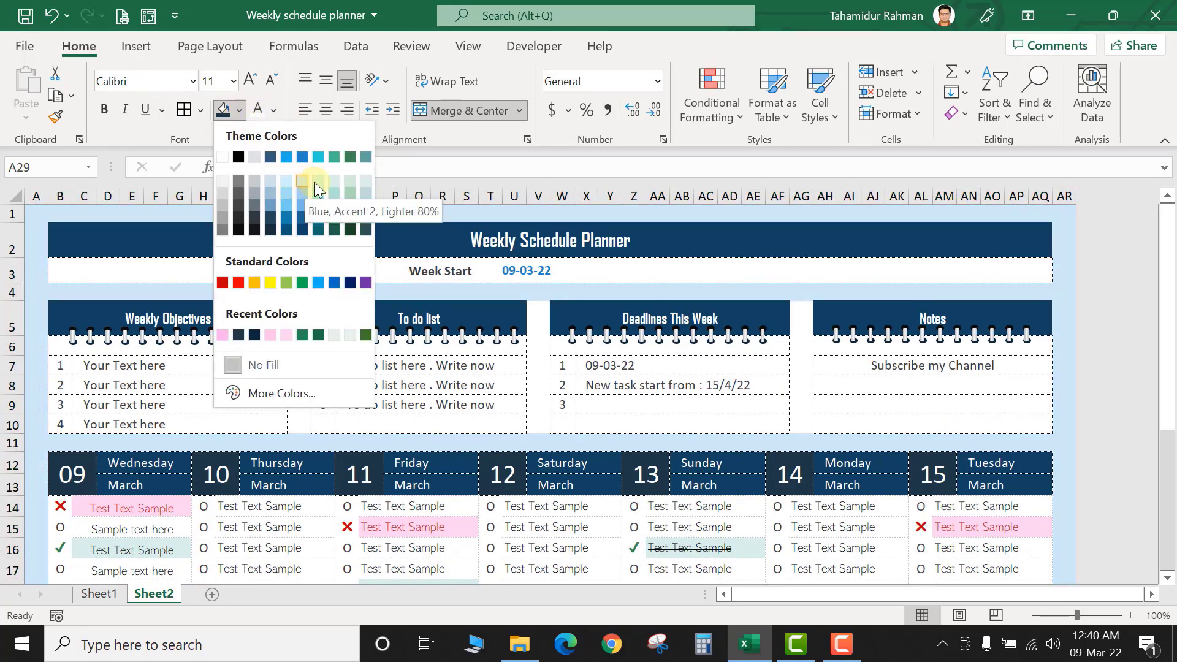
pyautogui.click(362, 193)
pyautogui.scroll(-6, 367, 209)
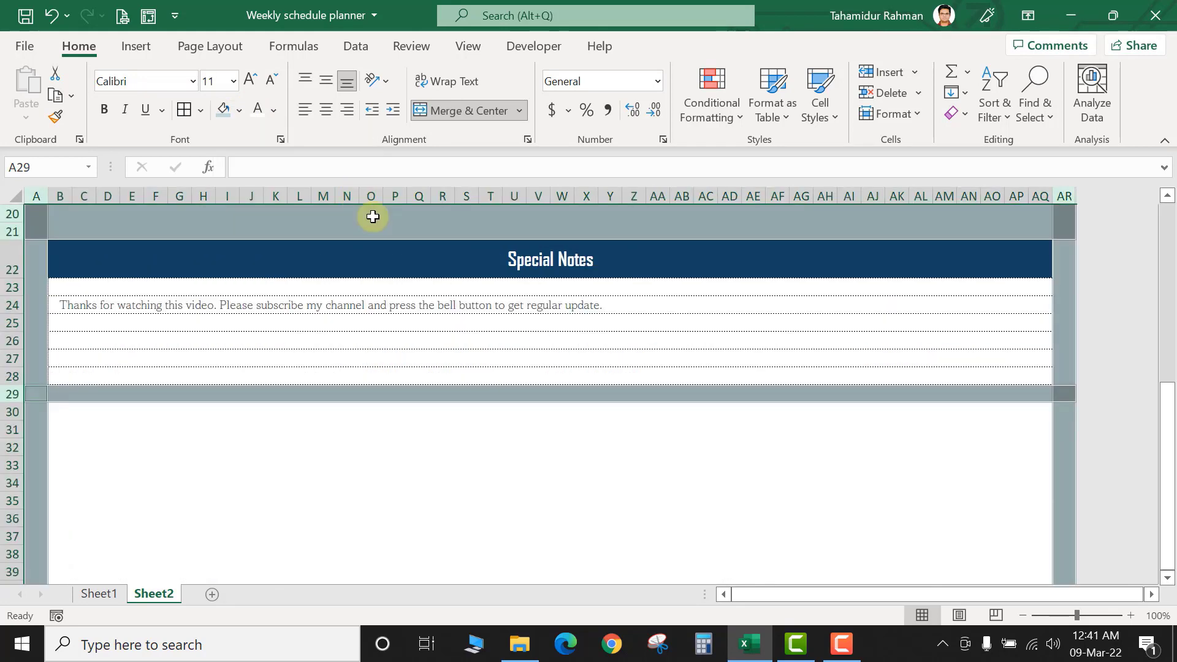
# Hide all unused rows below the planner, from row 30 to the end of the sheet
pyautogui.click(181, 431)
pyautogui.click(11, 415)
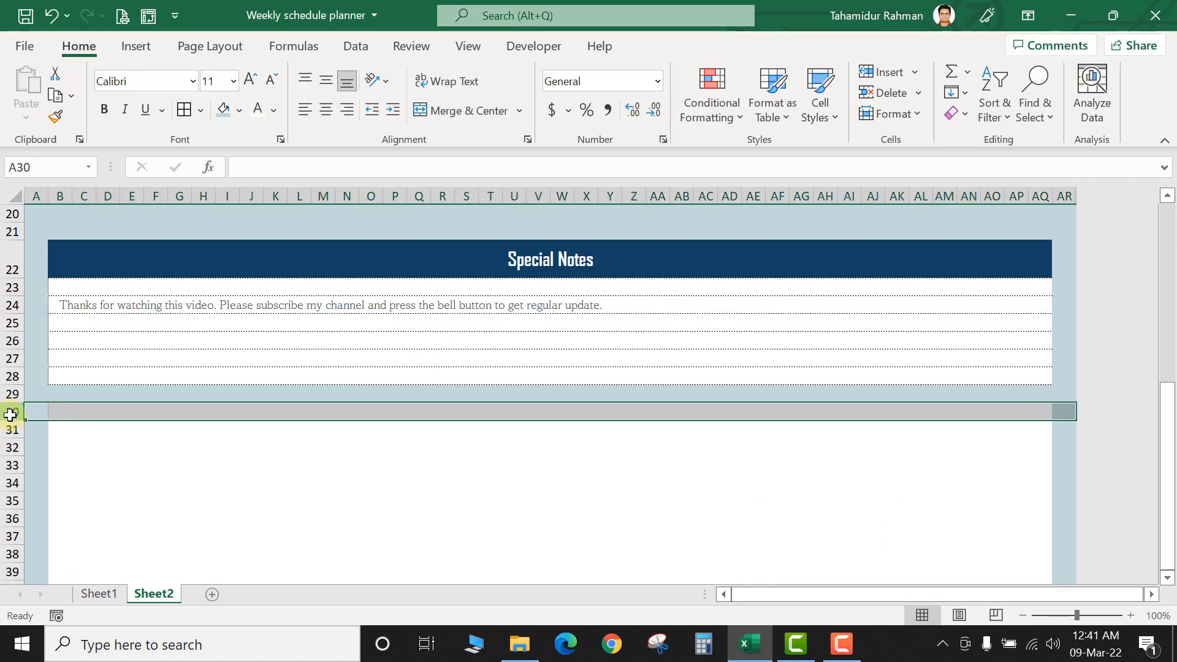
pyautogui.hotkey('ctrl', 'shift', 'Down')
pyautogui.rightClick(10, 415)
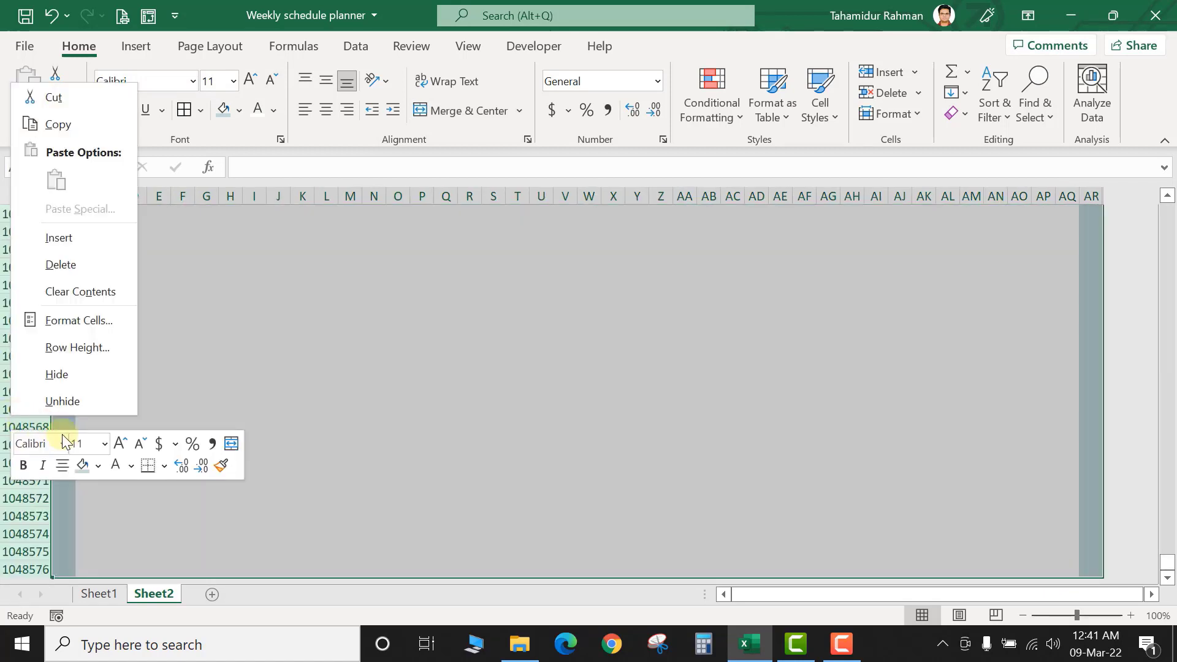
pyautogui.click(61, 374)
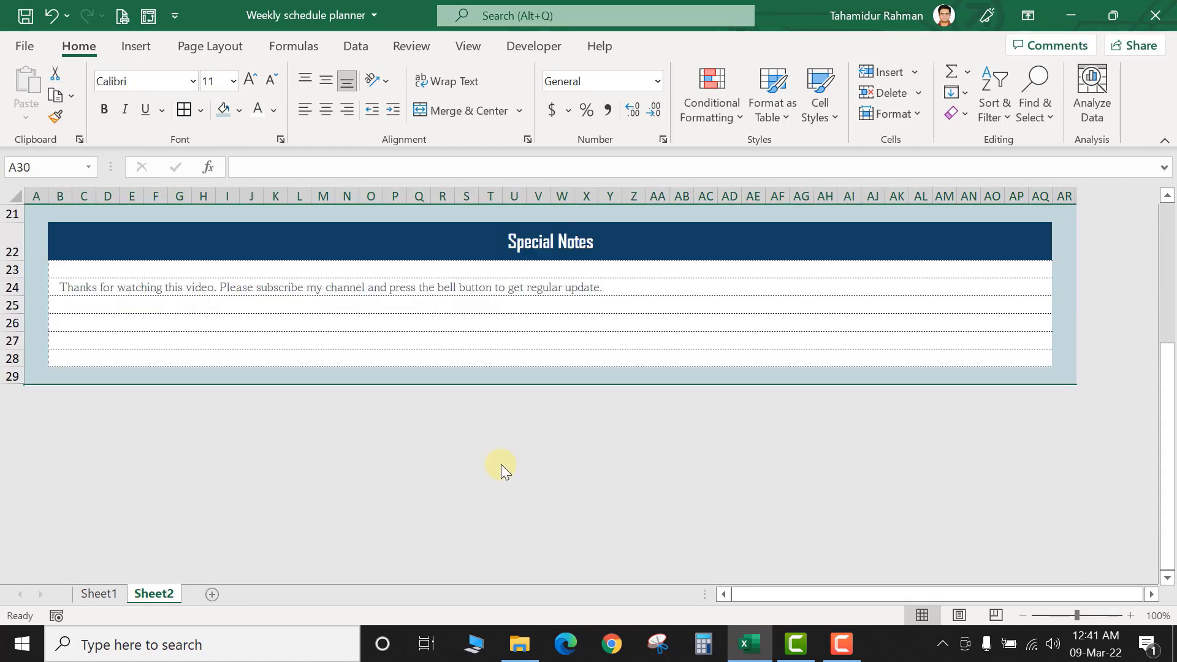
# Delete the two surplus blank rows 20 and 21 above the Special Notes header, leaving row 19 as the only spacer
pyautogui.scroll(6, 502, 464)
pyautogui.scroll(-2, 234, 494)
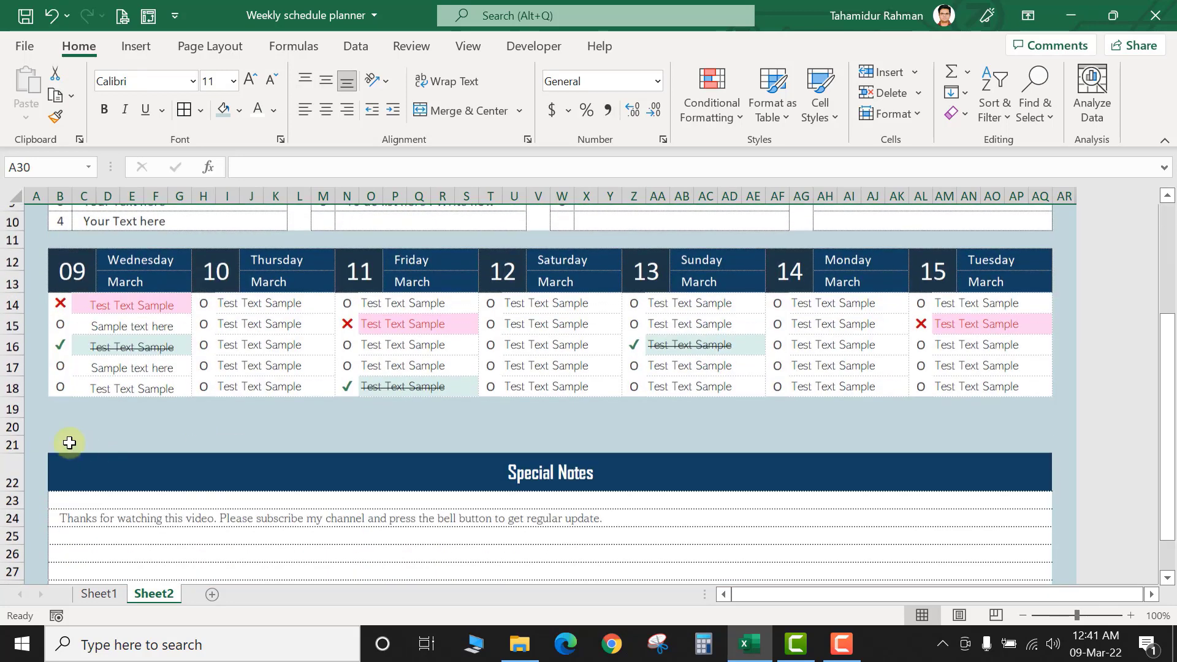
pyautogui.click(12, 420)
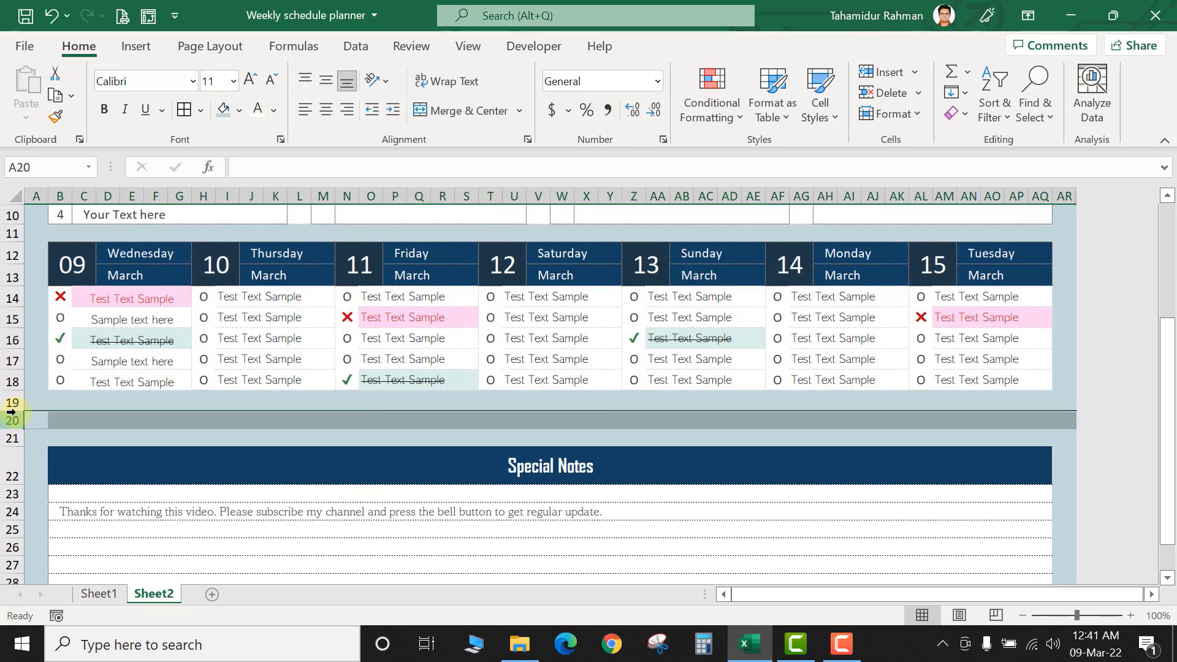
pyautogui.rightClick(12, 421)
pyautogui.click(67, 273)
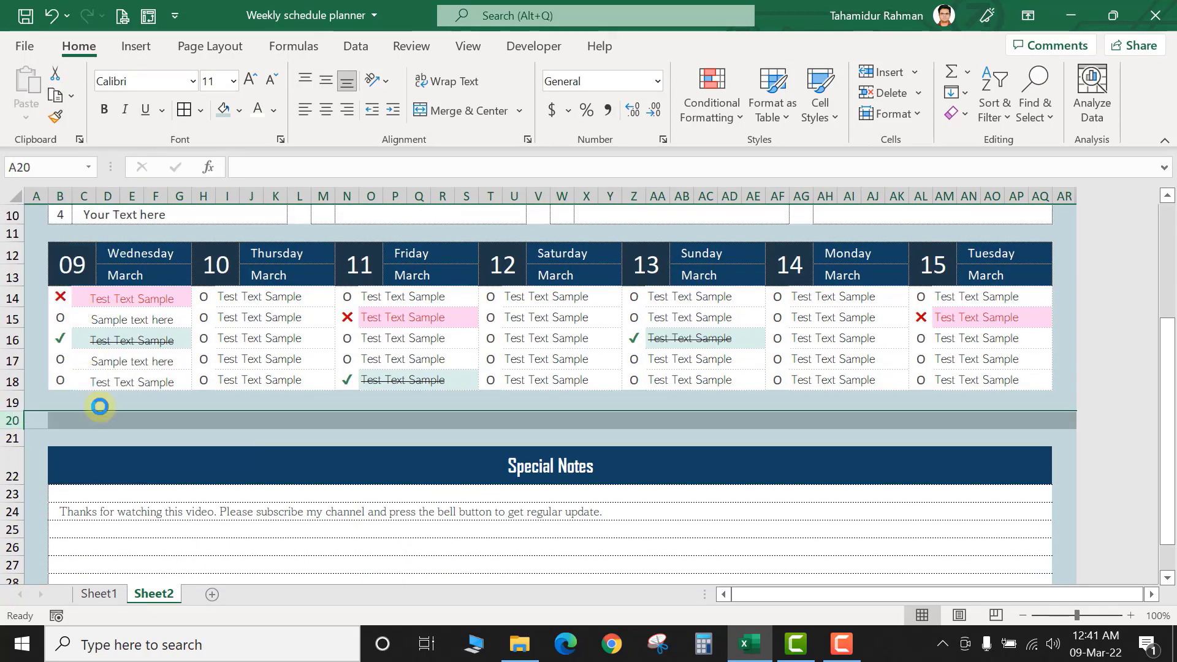
pyautogui.rightClick(4, 421)
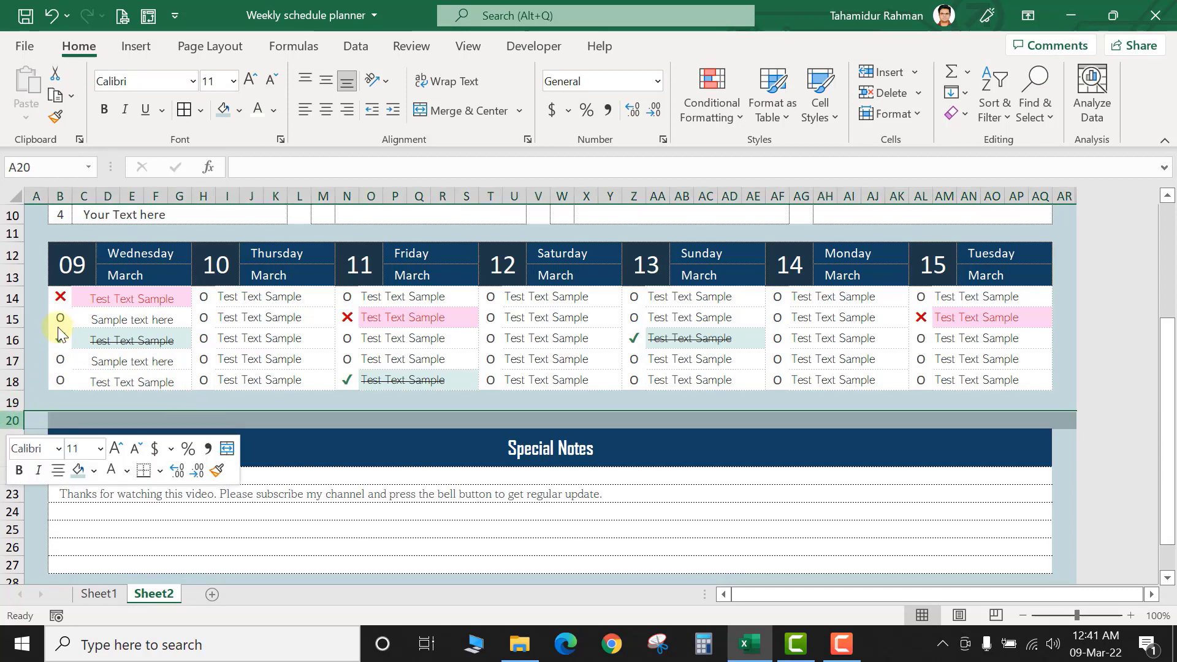
pyautogui.click(68, 298)
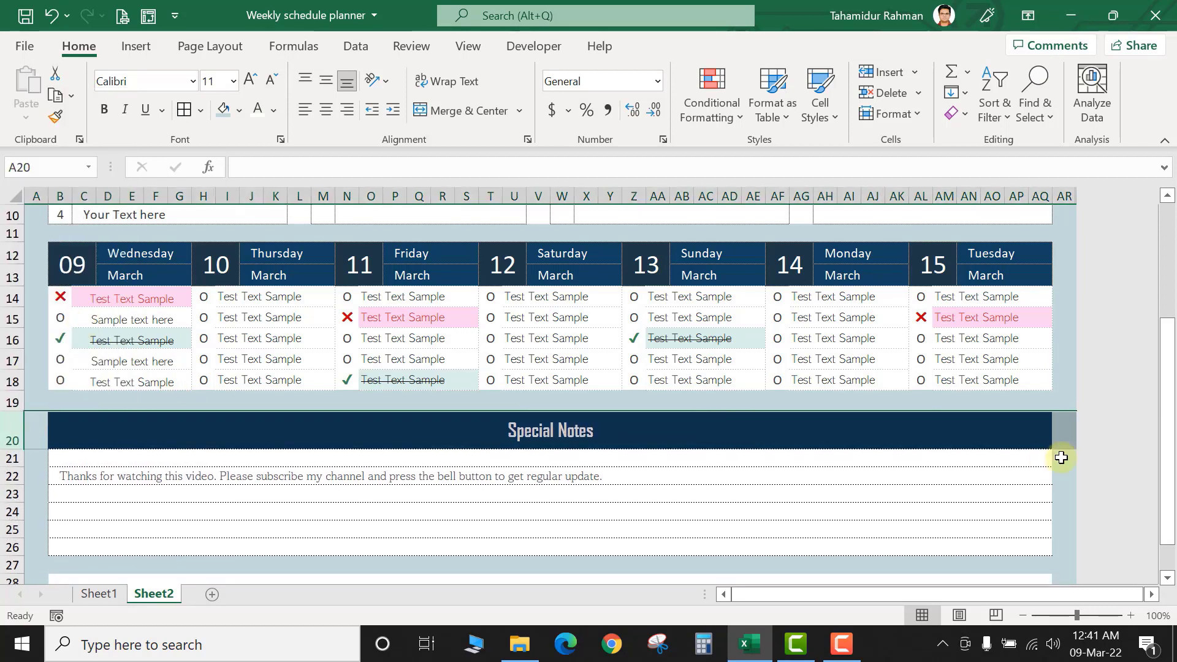
pyautogui.click(1062, 457)
# Hide the leftover blank rows 28 and 29 below the Special Notes section
pyautogui.scroll(-2, 735, 502)
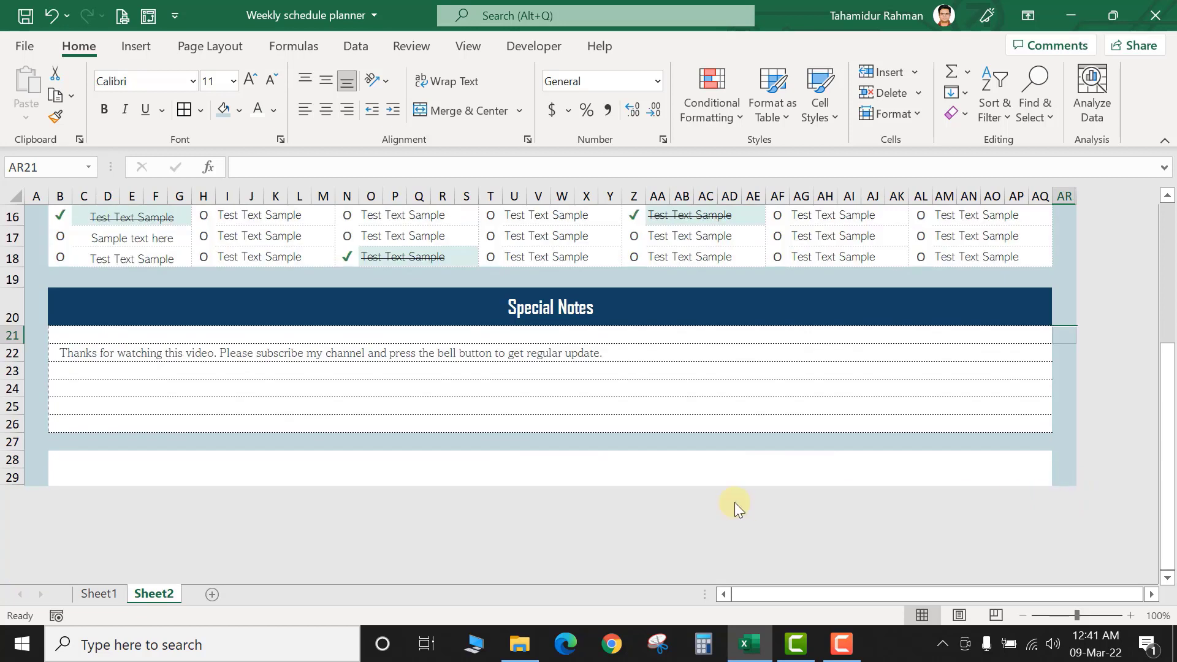
pyautogui.moveTo(3, 459); pyautogui.dragTo(7, 478)
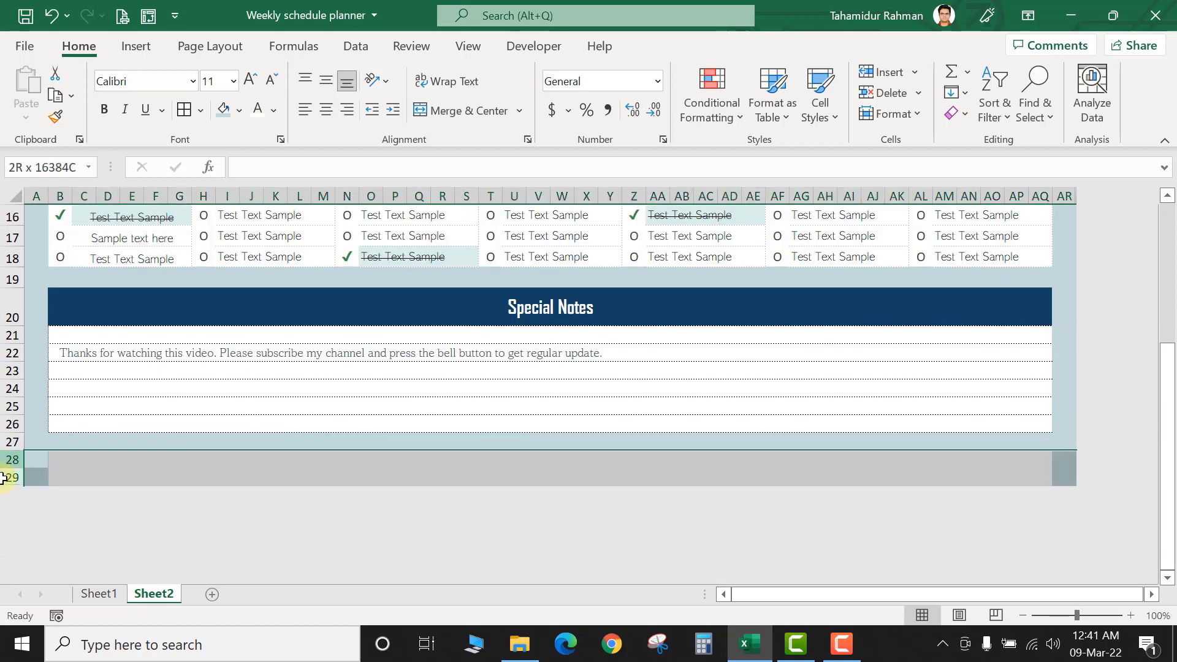
pyautogui.rightClick(19, 480)
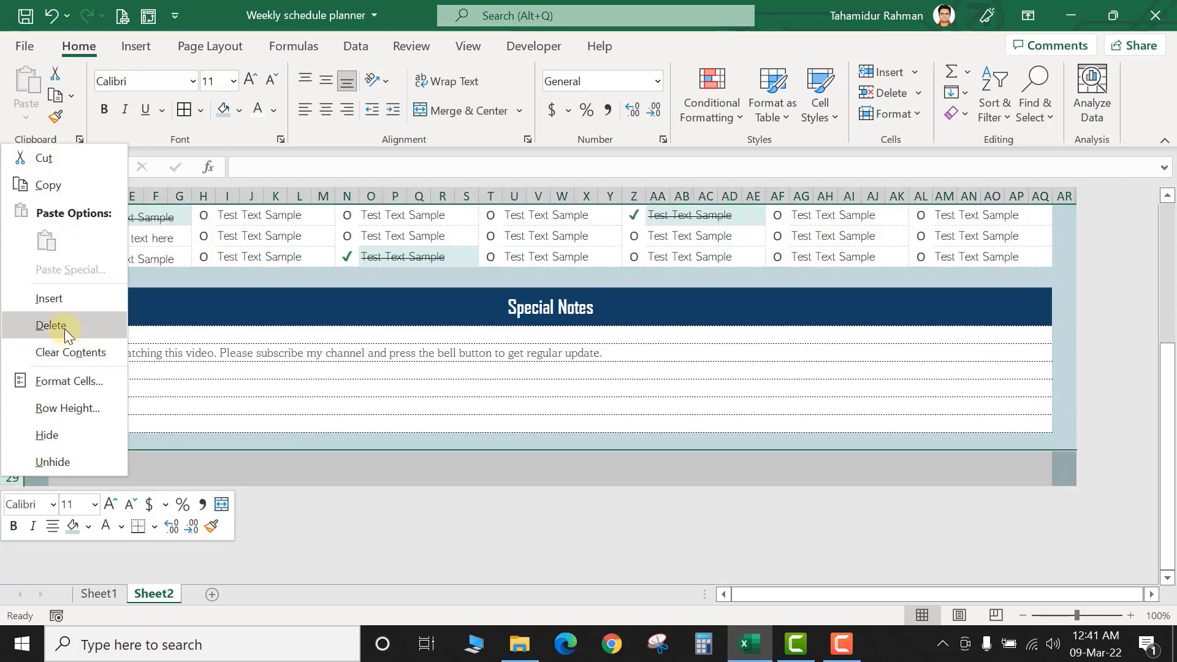
pyautogui.click(47, 435)
pyautogui.scroll(1, 450, 527)
pyautogui.scroll(1, 450, 527)
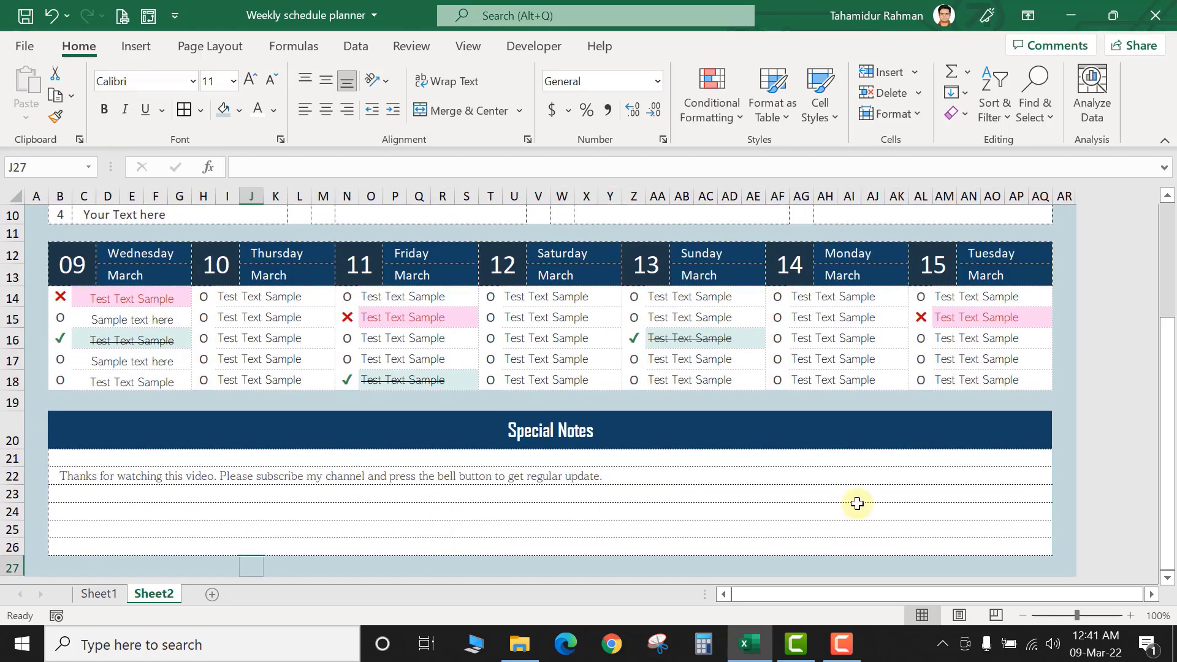
# Fill the gaps between the four top boxes, L5:L10, V5:V10 and AG5:AG10, with the same light grey-teal colour as the spacers
pyautogui.scroll(3, 1023, 468)
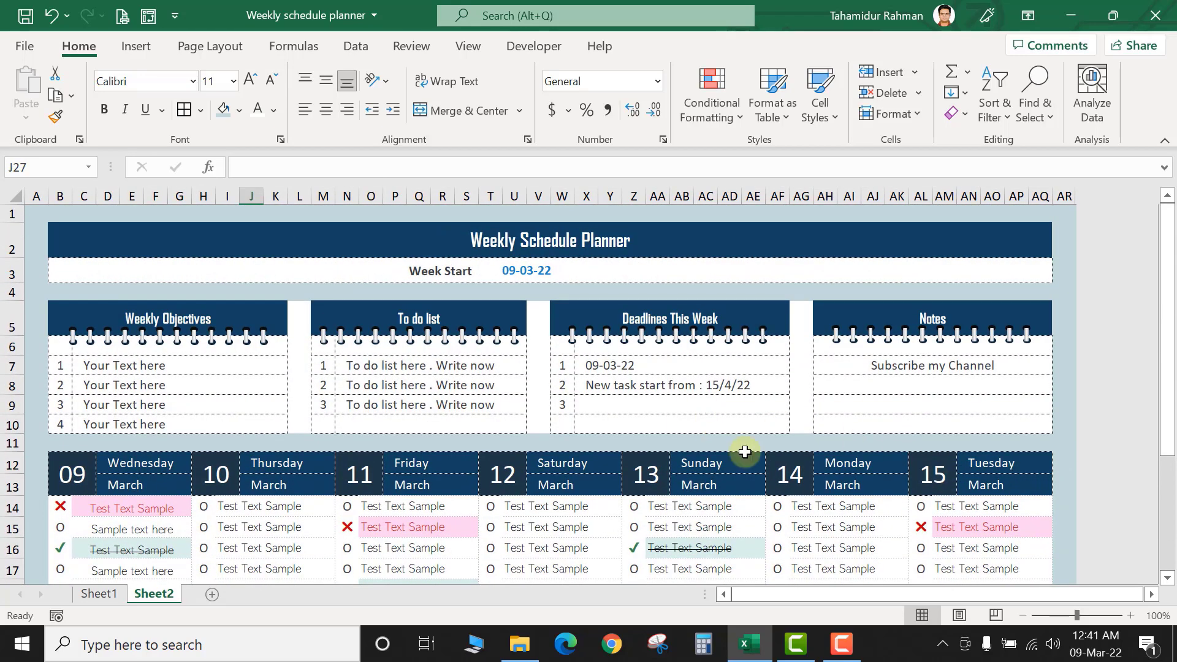
pyautogui.moveTo(306, 312); pyautogui.dragTo(299, 419)
pyautogui.moveTo(532, 310); pyautogui.dragTo(540, 416)
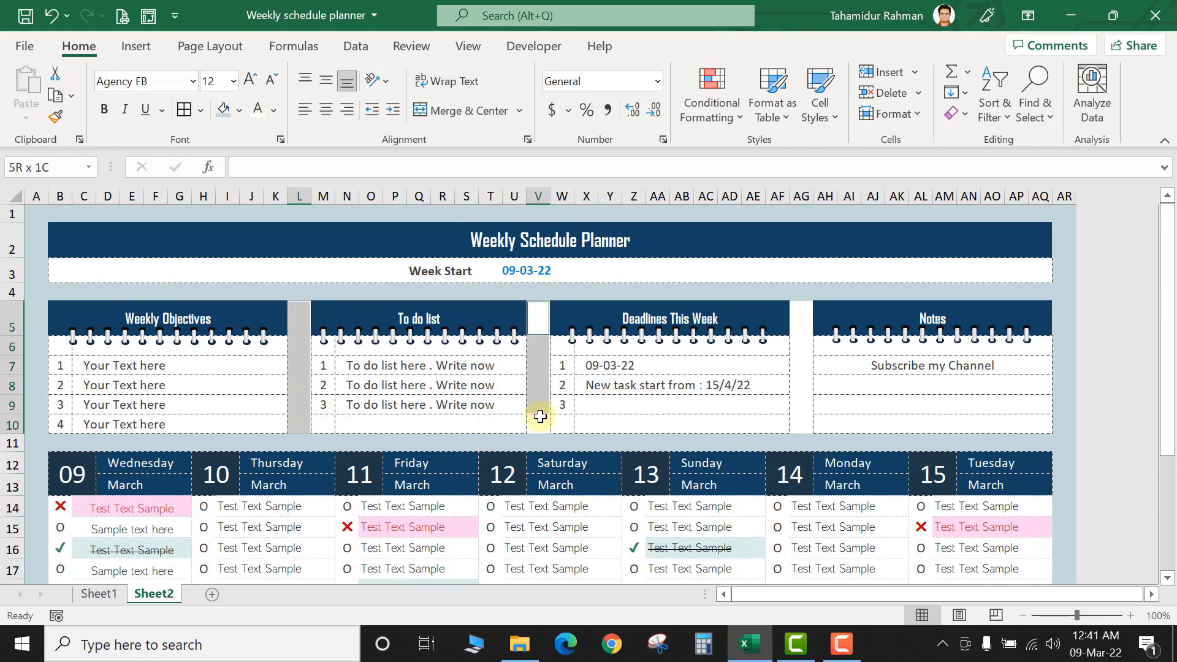
pyautogui.moveTo(800, 311); pyautogui.dragTo(797, 419)
pyautogui.click(236, 116)
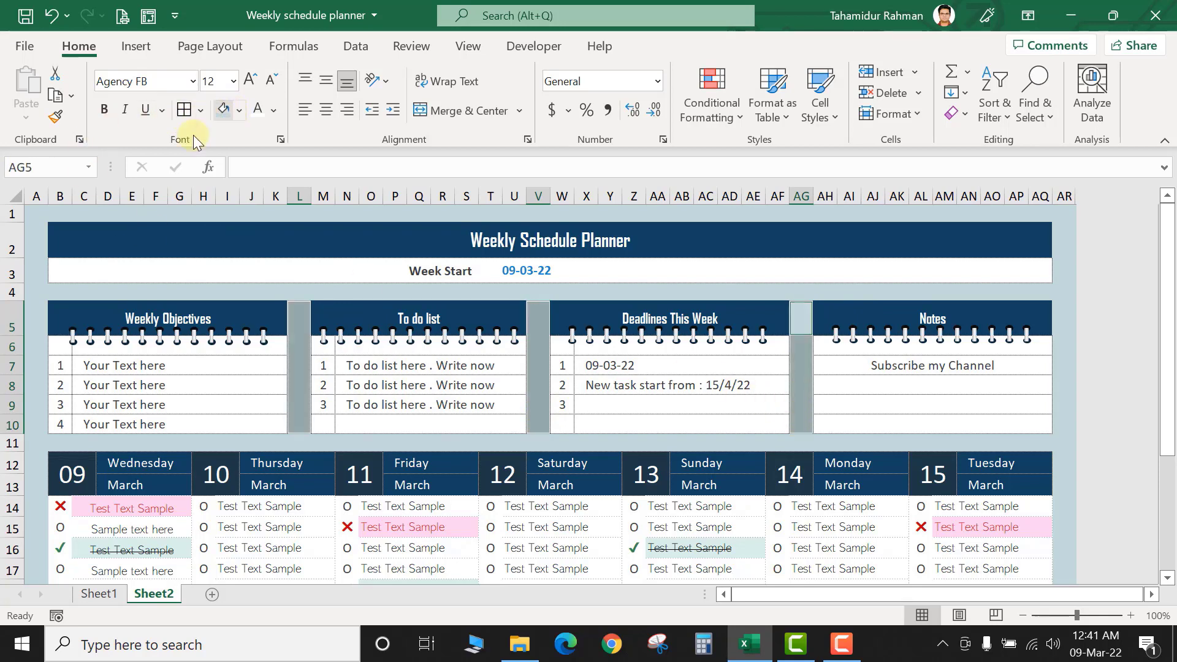
pyautogui.click(300, 424)
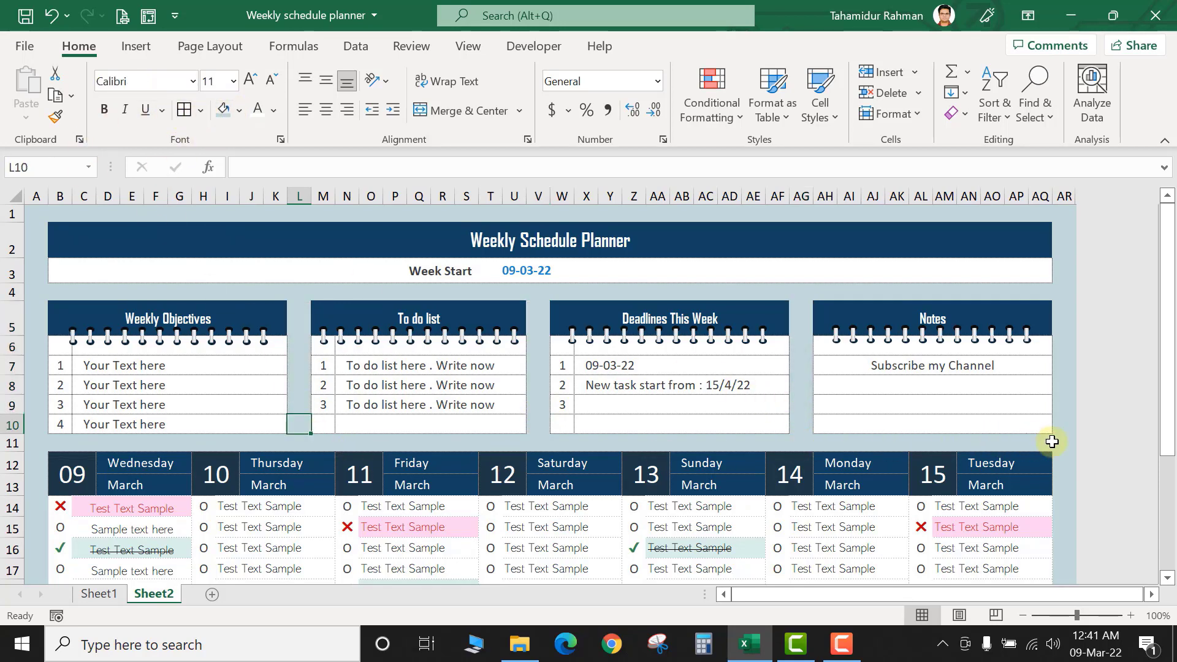
# Make the Week Start row 3 slightly taller and column A slightly narrower
pyautogui.click(932, 365)
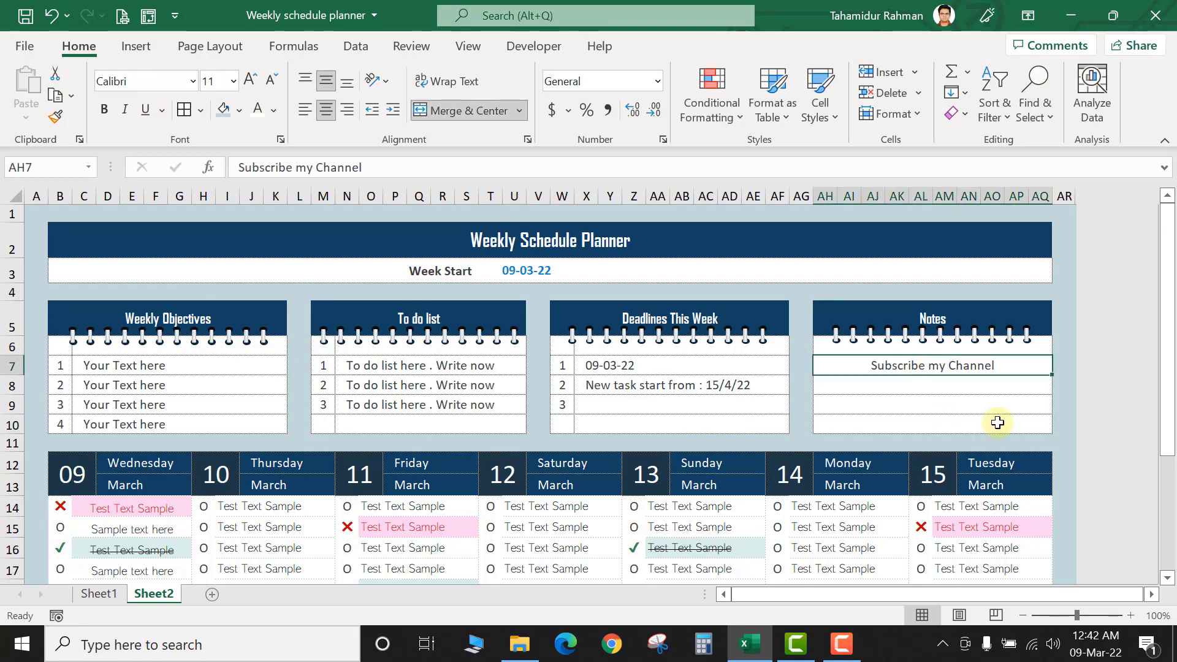
pyautogui.moveTo(13, 283); pyautogui.dragTo(13, 289)
pyautogui.moveTo(443, 266); pyautogui.dragTo(625, 267)
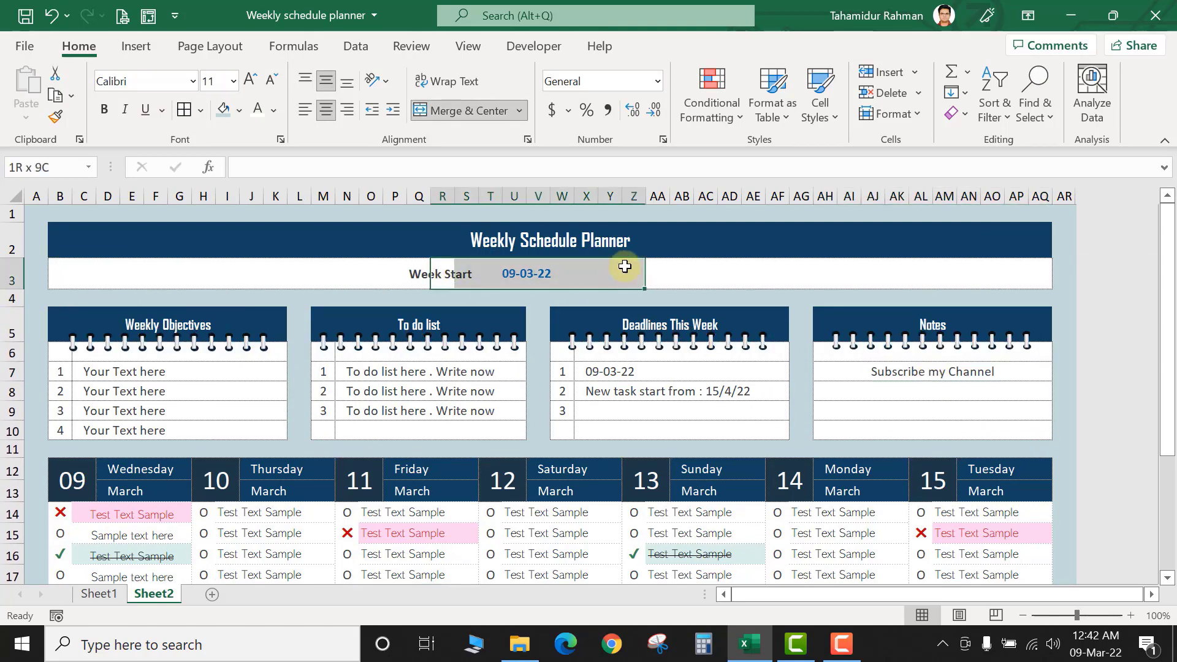
pyautogui.click(797, 269)
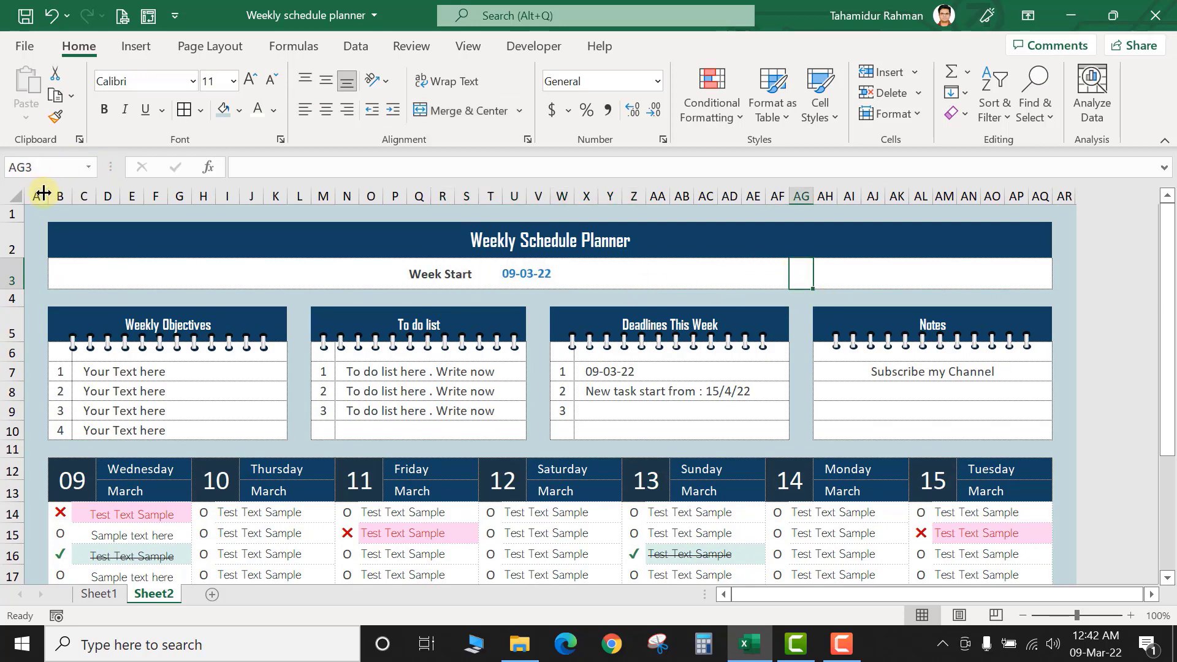
pyautogui.moveTo(43, 194); pyautogui.dragTo(39, 194)
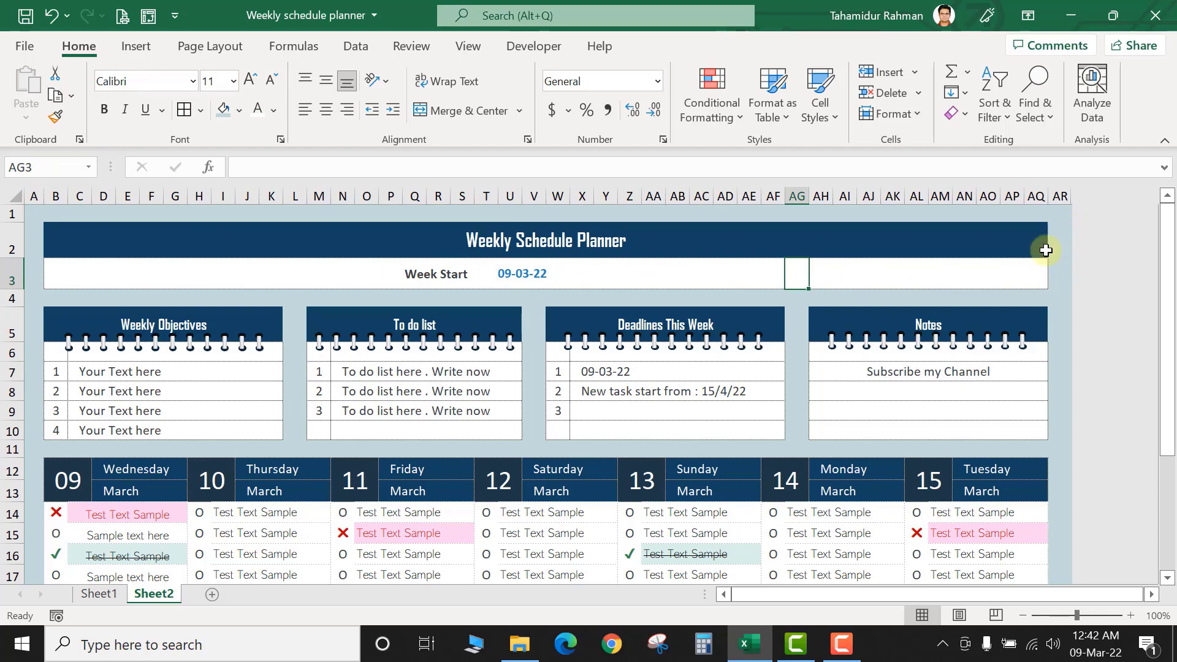
pyautogui.click(1045, 308)
pyautogui.scroll(-4, 1047, 393)
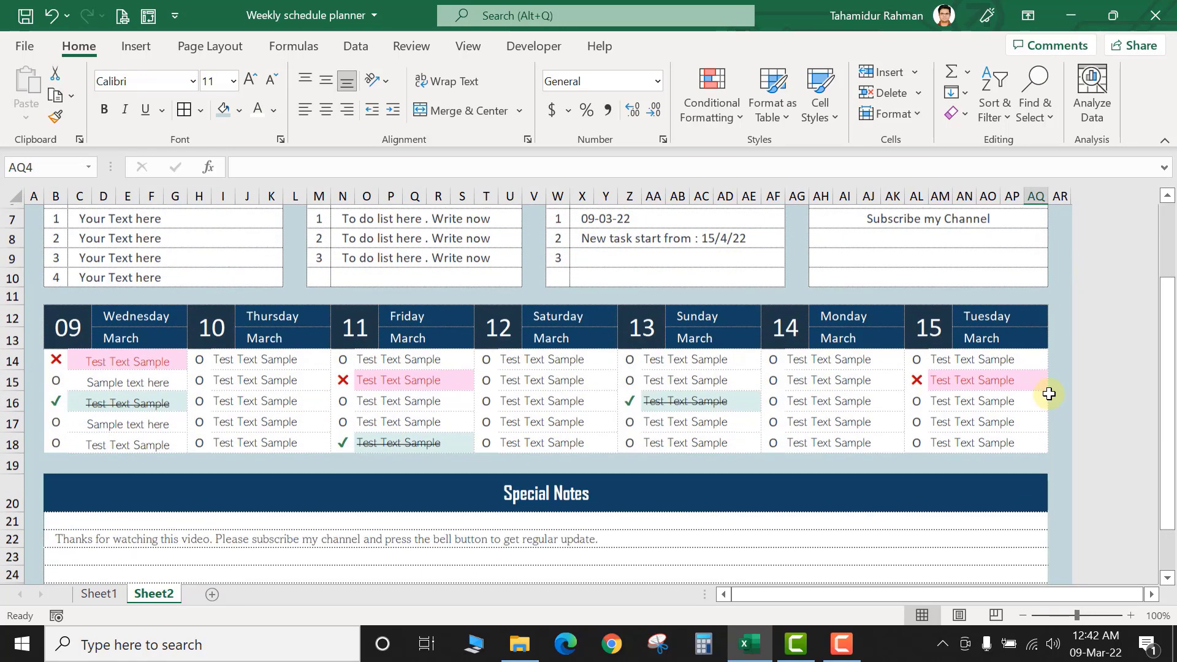
pyautogui.scroll(4, 1012, 390)
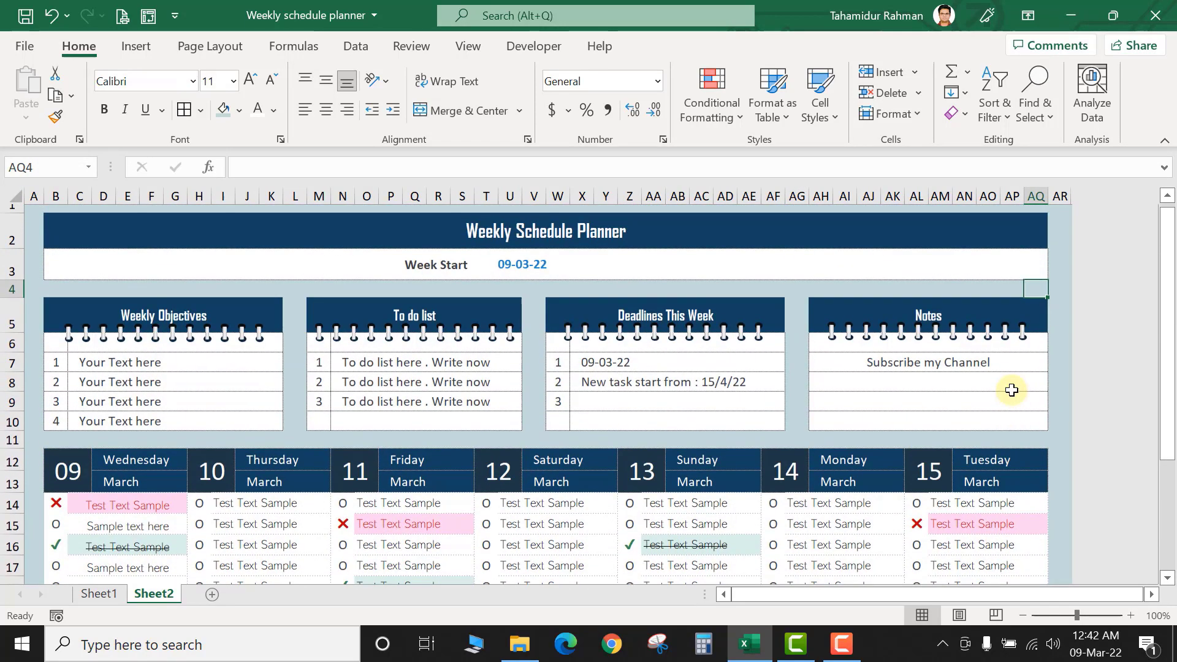